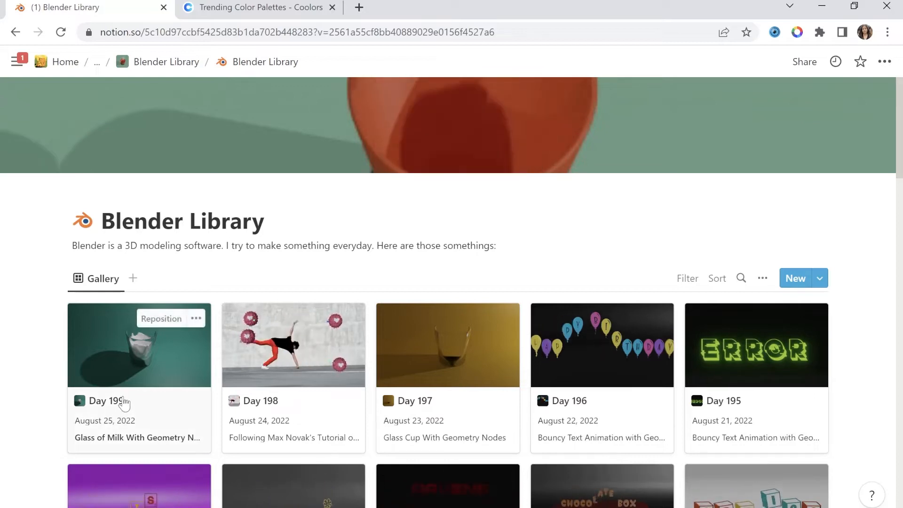
# Switch to Blender, dismiss the splash screen and open the Geometry Nodes workspace
pyautogui.click(790, 5)
pyautogui.click(816, 4)
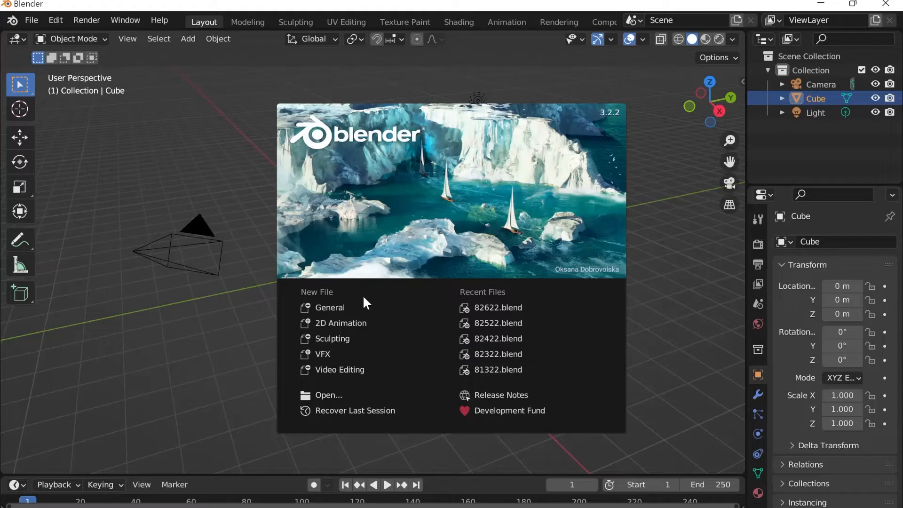
pyautogui.click(465, 257)
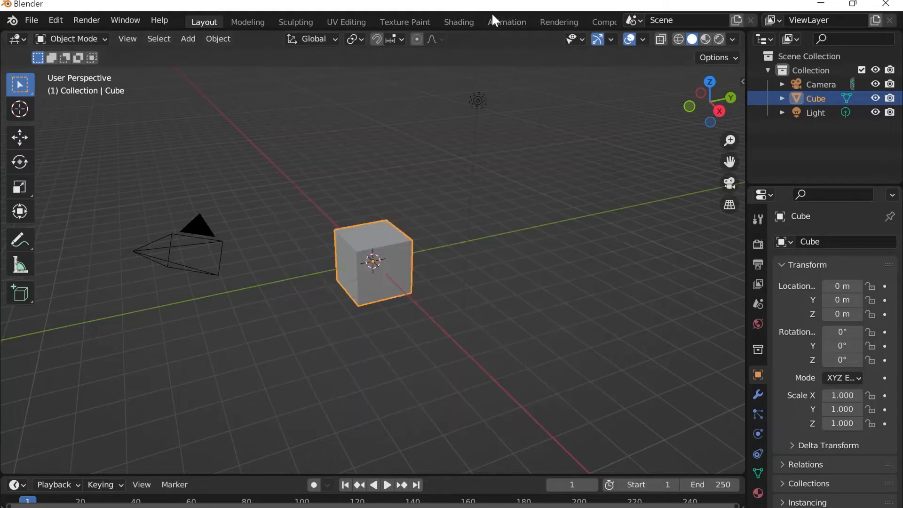
pyautogui.scroll(-5, 491, 17)
pyautogui.click(518, 20)
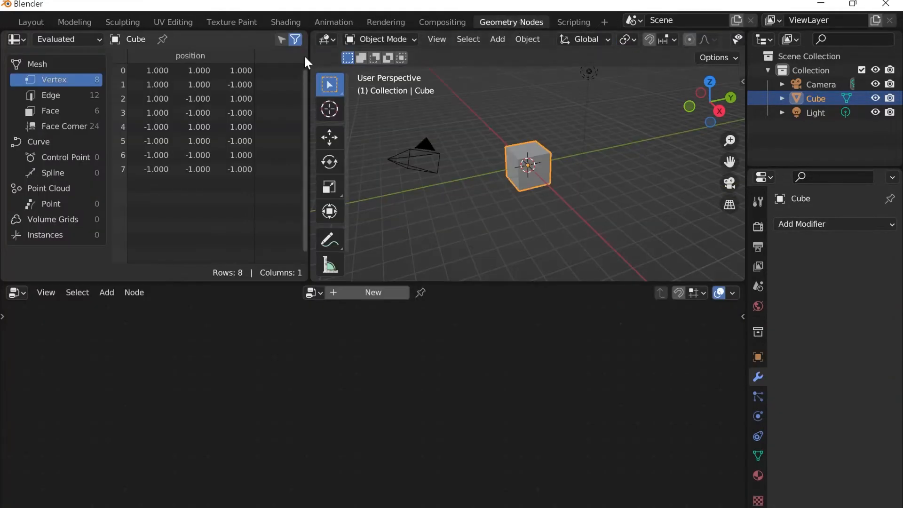
# Shrink the spreadsheet area to widen the viewport and create a new geometry node tree on the default cube
pyautogui.moveTo(309, 45); pyautogui.dragTo(10, 47)
pyautogui.scroll(4, 349, 169)
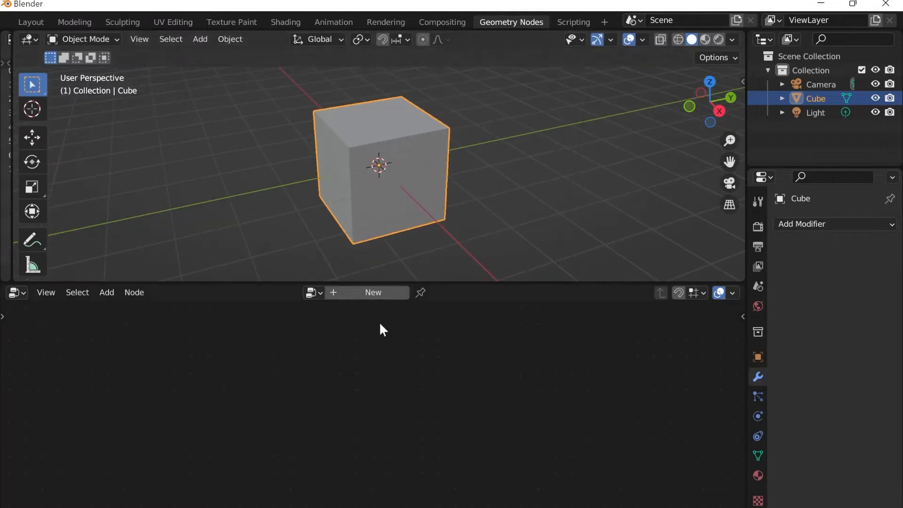
pyautogui.click(373, 293)
# Disconnect the Group Input geometry from the Group Output node and move Group Output closer
pyautogui.scroll(2, 376, 423)
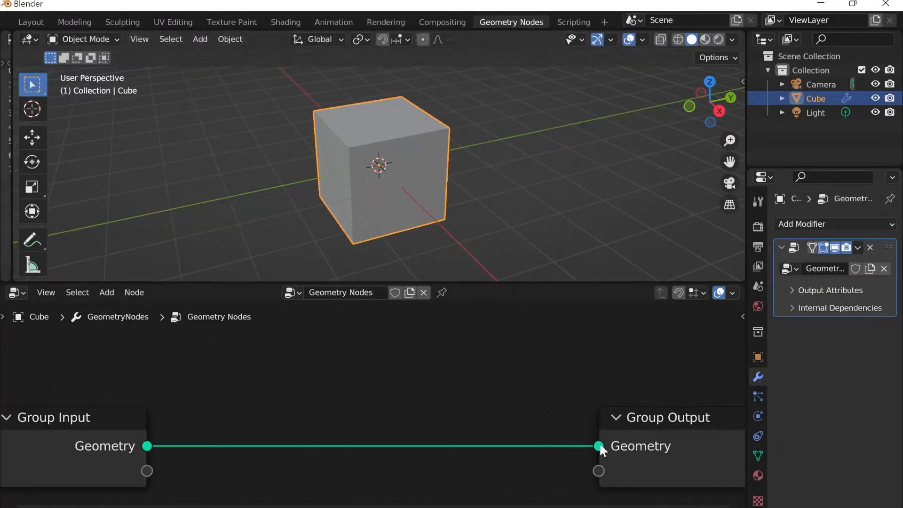
pyautogui.moveTo(599, 446); pyautogui.dragTo(244, 414)
pyautogui.moveTo(662, 439); pyautogui.dragTo(559, 434)
# Add a Cone mesh primitive node and connect its Mesh output to the Group Output's Geometry input
pyautogui.click(107, 293)
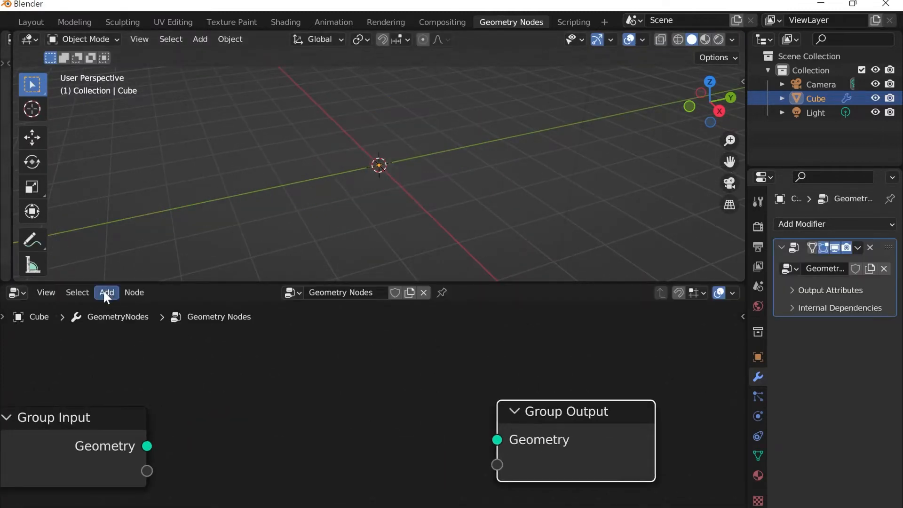
pyautogui.moveTo(139, 128)
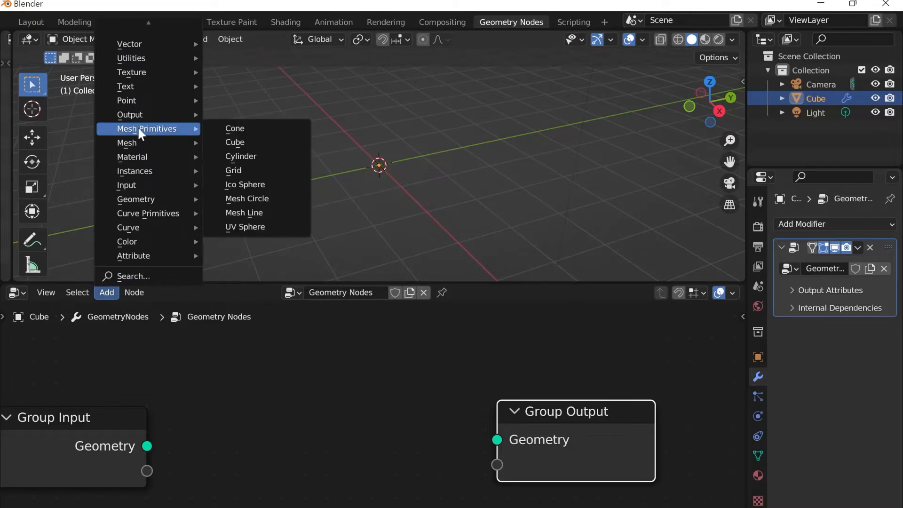
pyautogui.click(253, 126)
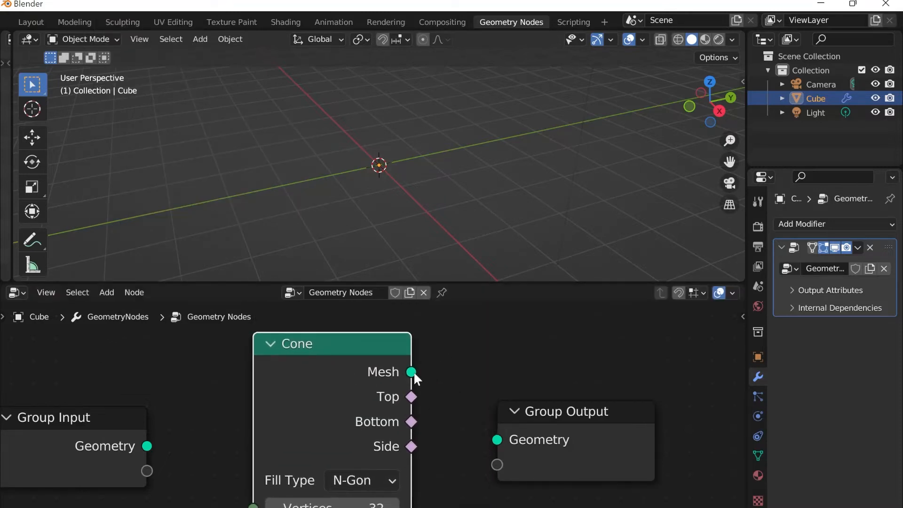
pyautogui.moveTo(413, 372); pyautogui.dragTo(498, 439)
pyautogui.moveTo(561, 439); pyautogui.dragTo(612, 386)
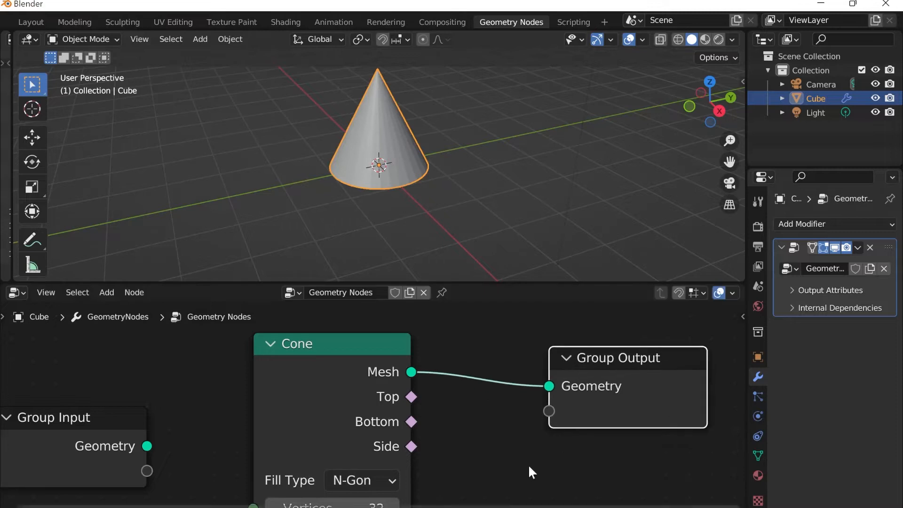
# Set the Cone node's Radius Top to 1.5 m and its Depth to 3.6 m to form a cup shape
pyautogui.moveTo(530, 467); pyautogui.dragTo(542, 341, button='middle')
pyautogui.scroll(2, 520, 358)
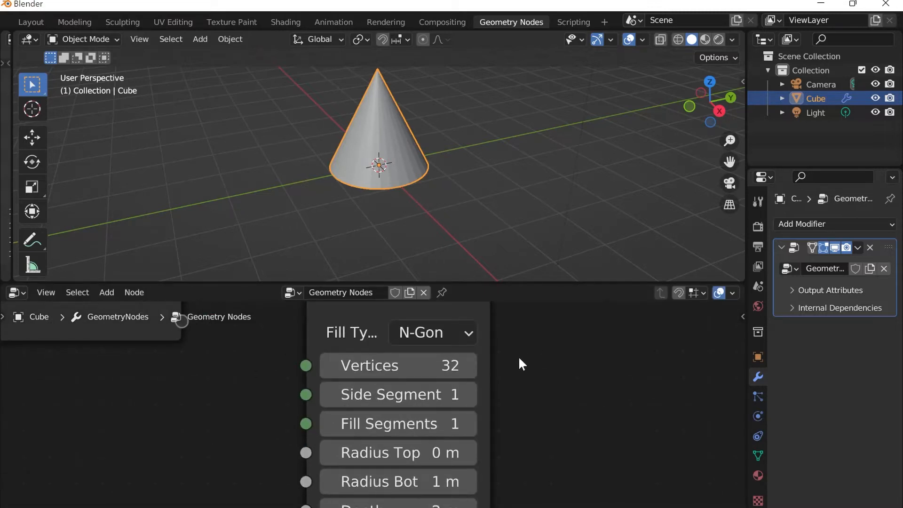
pyautogui.moveTo(556, 430); pyautogui.dragTo(540, 383, button='middle')
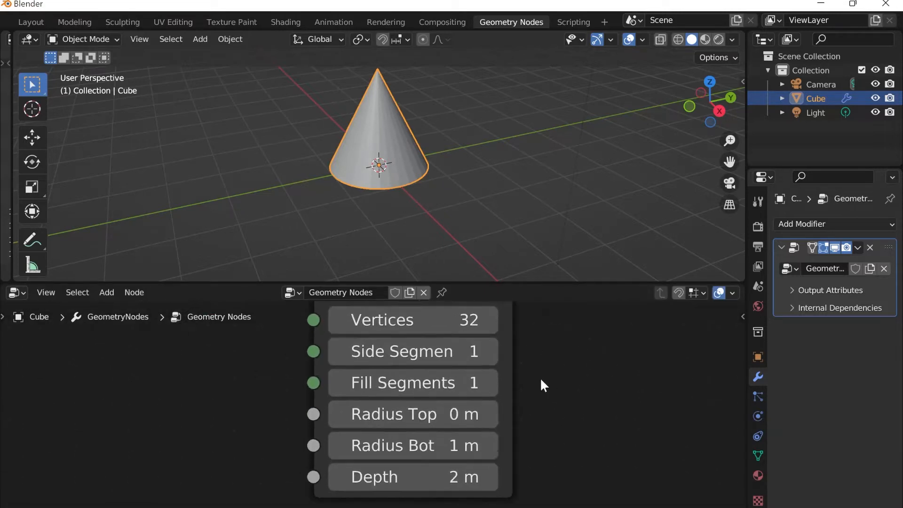
pyautogui.moveTo(414, 414); pyautogui.dragTo(433, 413)
pyautogui.scroll(-4, 500, 170)
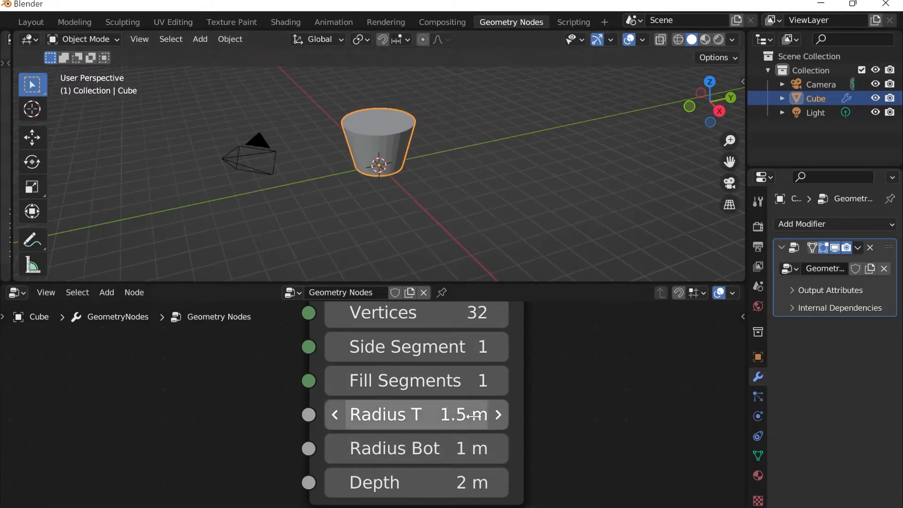
pyautogui.moveTo(414, 482); pyautogui.dragTo(447, 482)
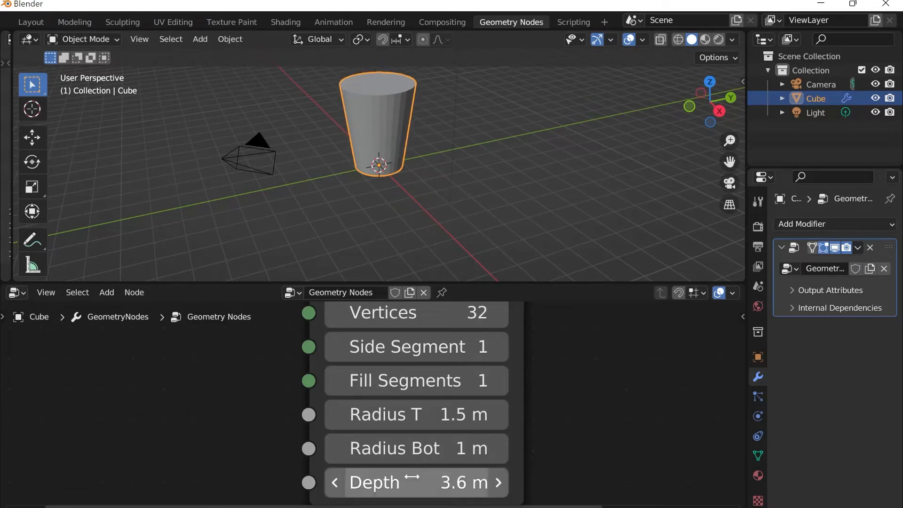
# Set the Cone node's Fill Type to None so the cup is open at both ends
pyautogui.scroll(-2, 588, 361)
pyautogui.moveTo(589, 361); pyautogui.dragTo(574, 421, button='middle')
pyautogui.click(463, 369)
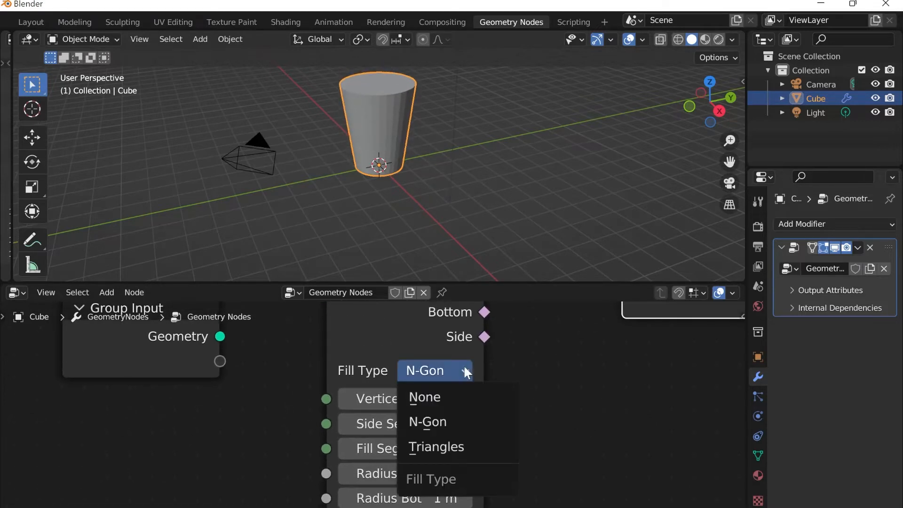
pyautogui.click(466, 397)
pyautogui.moveTo(396, 96); pyautogui.dragTo(417, 155, button='middle')
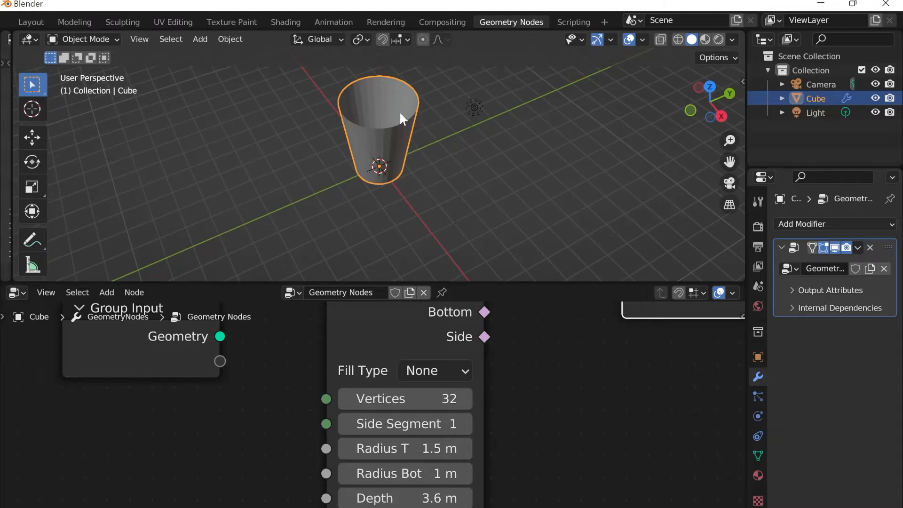
pyautogui.moveTo(432, 186); pyautogui.dragTo(432, 258, button='middle')
pyautogui.scroll(5, 405, 136)
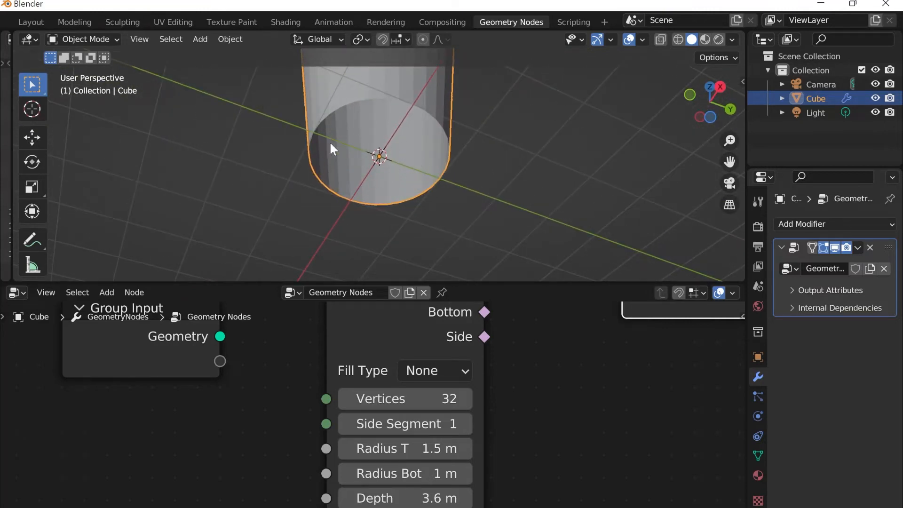
pyautogui.moveTo(347, 155); pyautogui.dragTo(436, 139, button='middle')
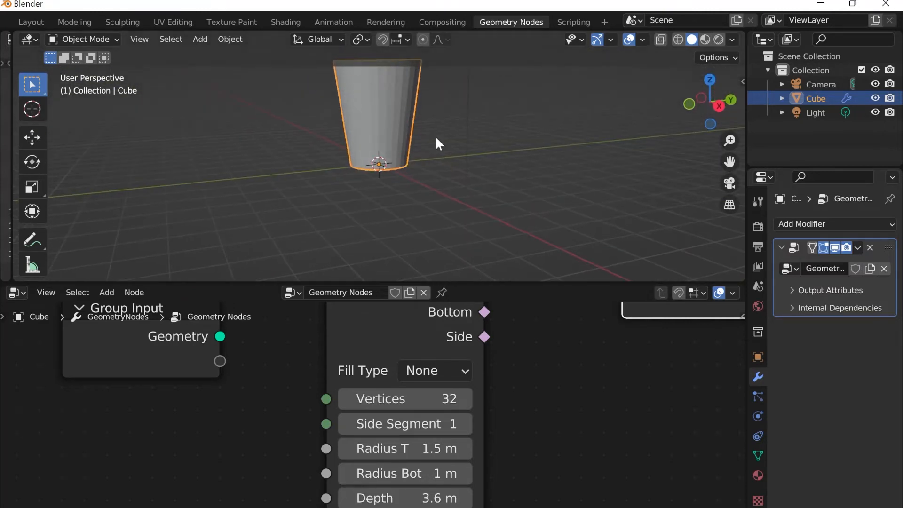
# Apply the Geometry Nodes modifier to turn the cup into a regular mesh
pyautogui.scroll(-3, 436, 141)
pyautogui.click(859, 245)
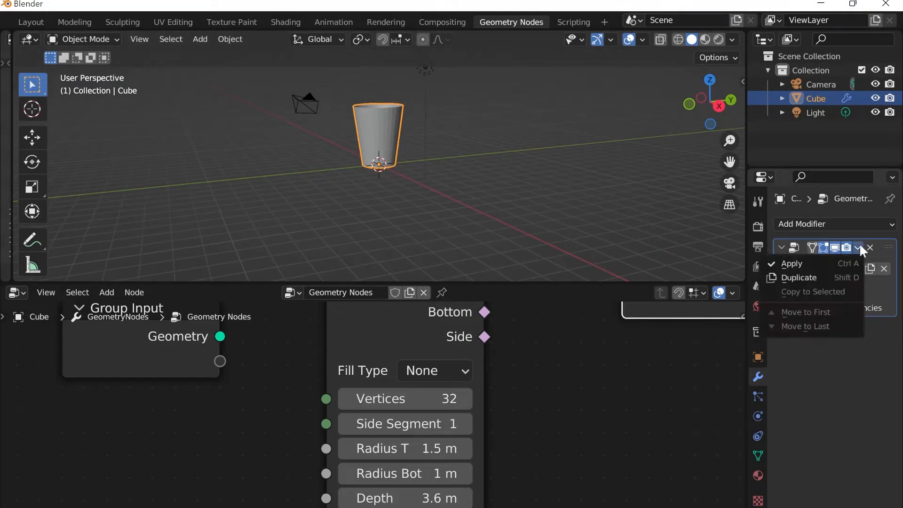
pyautogui.click(839, 259)
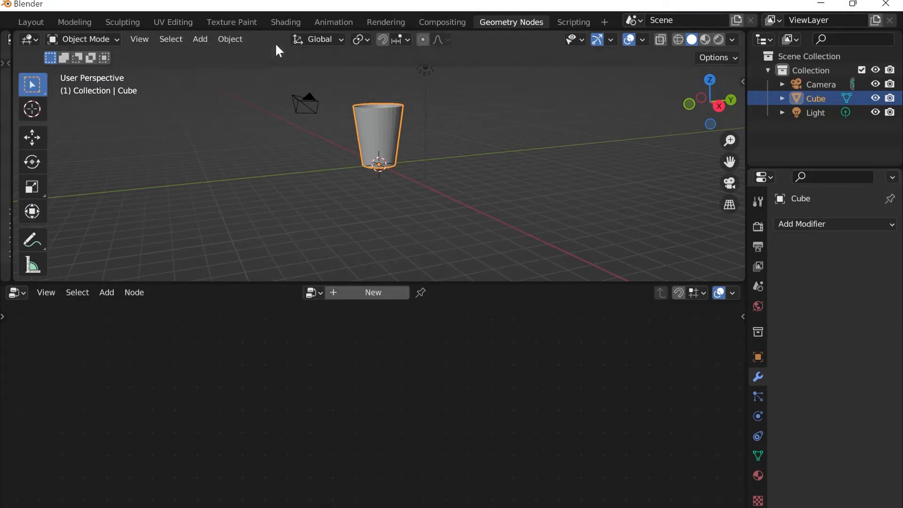
# Return to the Layout workspace and shade the cup smooth
pyautogui.click(48, 22)
pyautogui.scroll(1, 377, 175)
pyautogui.rightClick(374, 165)
pyautogui.click(375, 165)
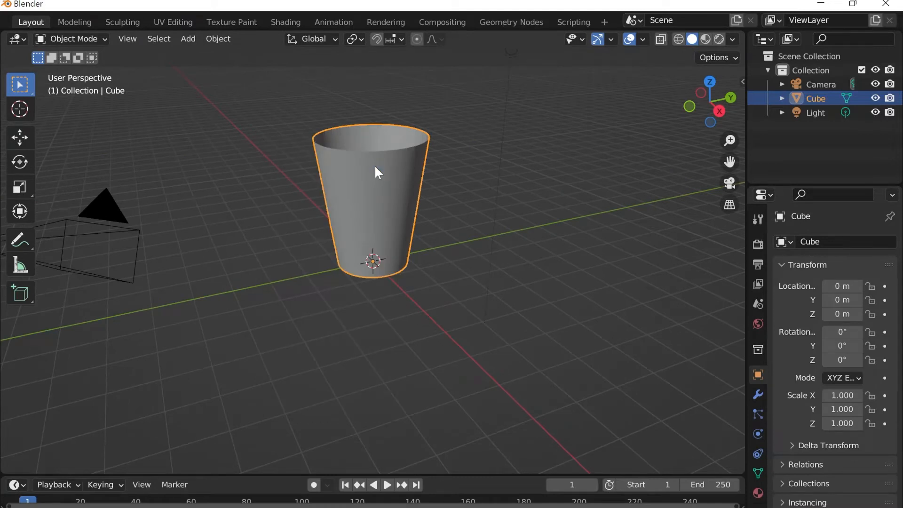
pyautogui.scroll(3, 374, 165)
pyautogui.scroll(-3, 427, 172)
# Put the cup in Edit Mode with edge selection active
pyautogui.click(66, 38)
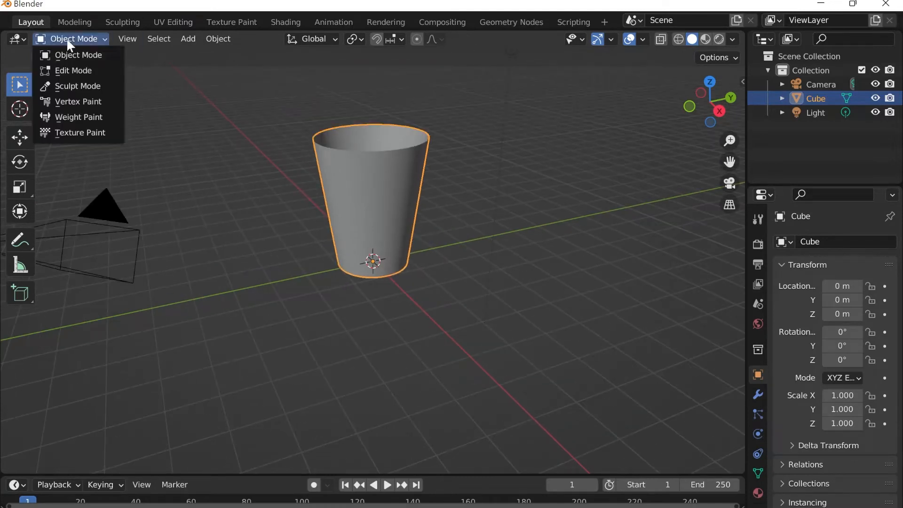
pyautogui.click(74, 71)
pyautogui.click(87, 38)
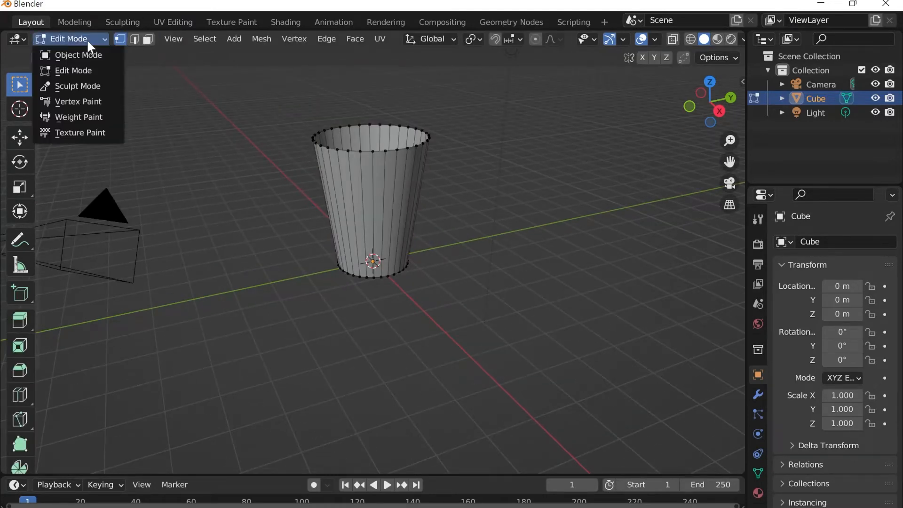
pyautogui.click(87, 38)
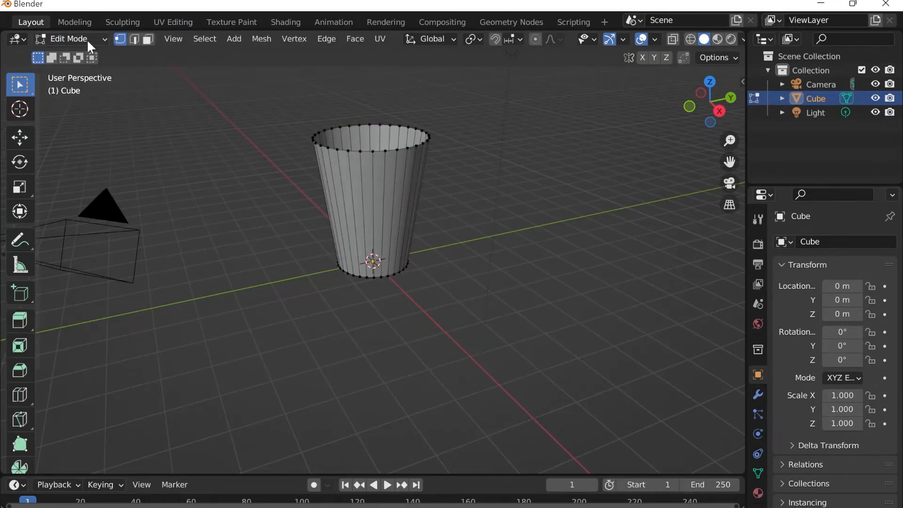
pyautogui.click(135, 38)
# Select the edge loop around the cup's open bottom and fill it with a face
pyautogui.moveTo(513, 320); pyautogui.dragTo(507, 254, button='middle')
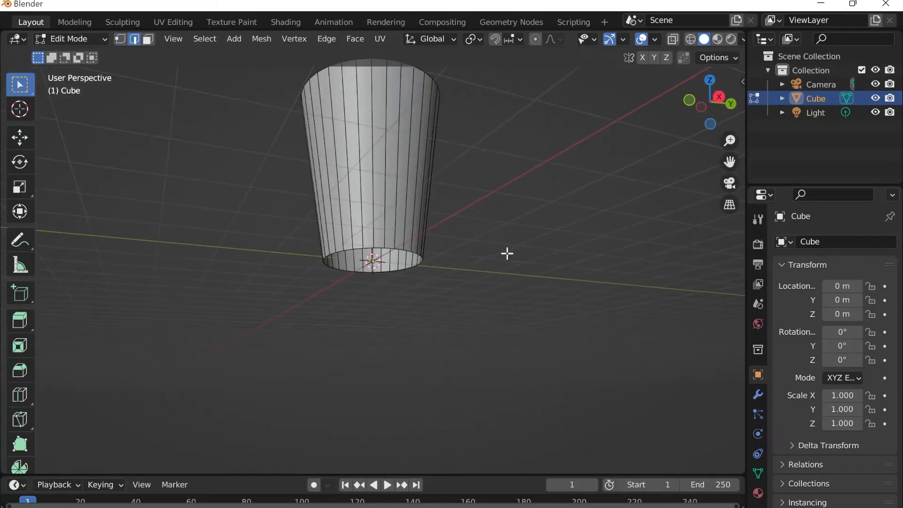
pyautogui.scroll(4, 496, 273)
pyautogui.scroll(-1, 522, 342)
pyautogui.moveTo(524, 345); pyautogui.dragTo(525, 325, button='middle')
pyautogui.scroll(2, 403, 267)
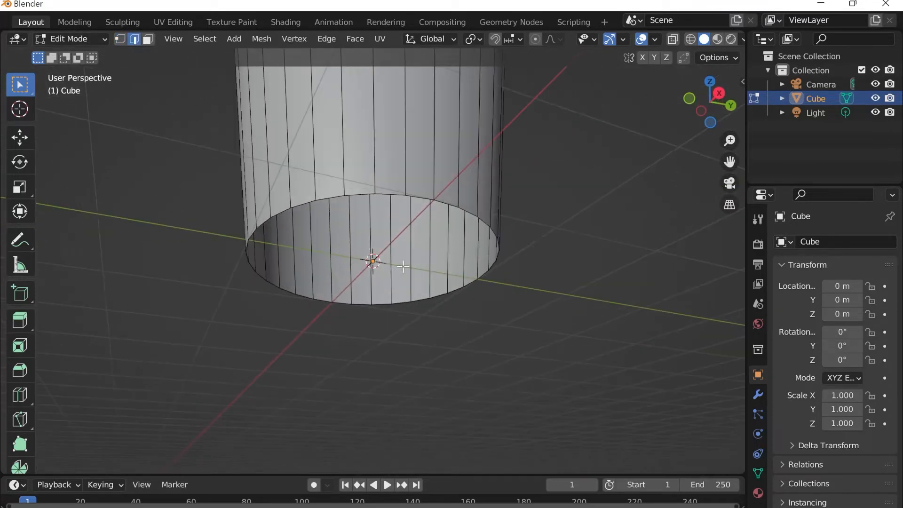
pyautogui.keyDown('alt'); pyautogui.click(311, 199); pyautogui.keyUp('alt')
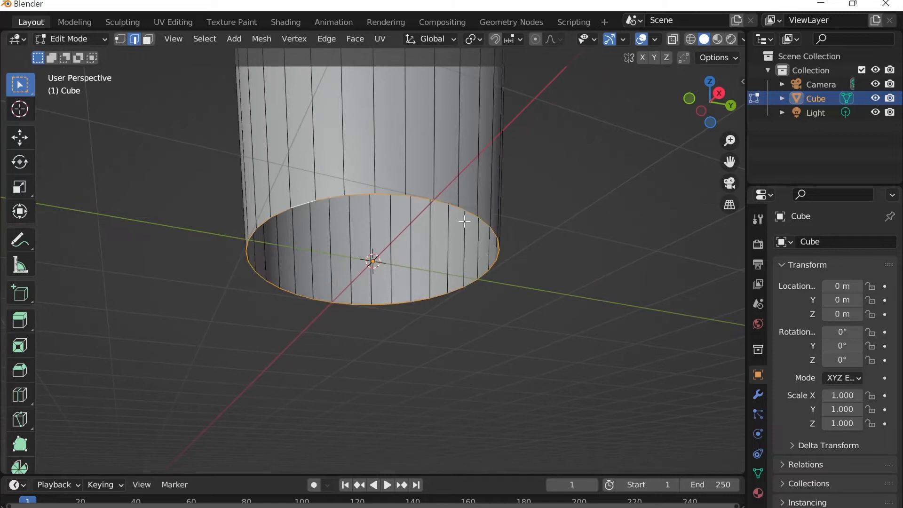
pyautogui.press('f')
pyautogui.scroll(-3, 538, 225)
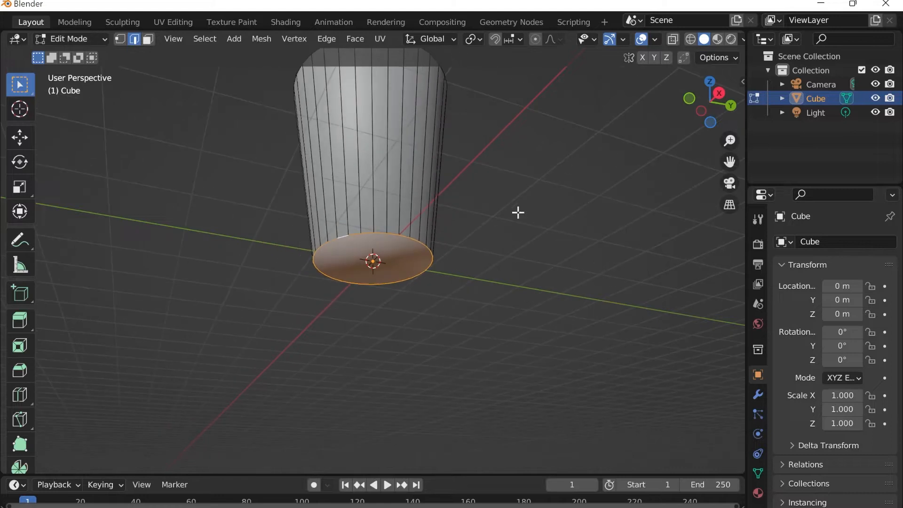
pyautogui.moveTo(520, 197); pyautogui.dragTo(484, 281, button='middle')
pyautogui.scroll(-3, 434, 256)
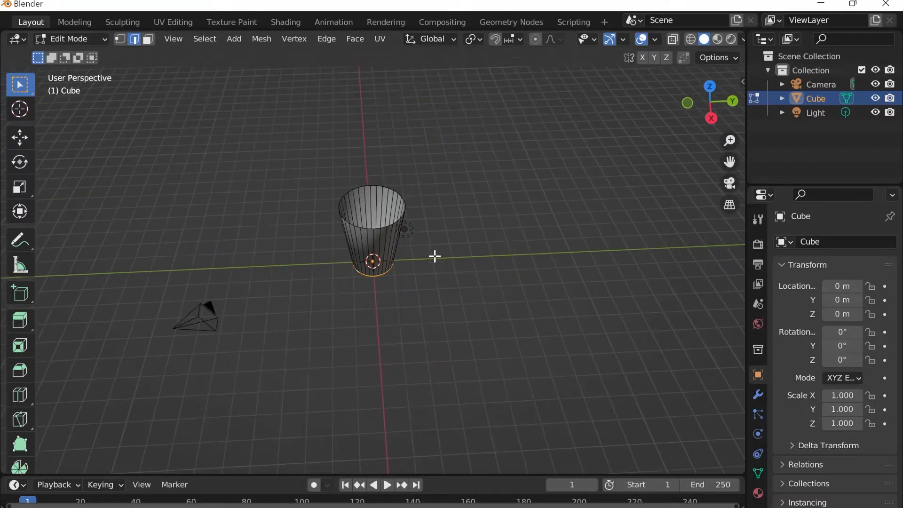
# Return the cup to Object Mode
pyautogui.click(92, 38)
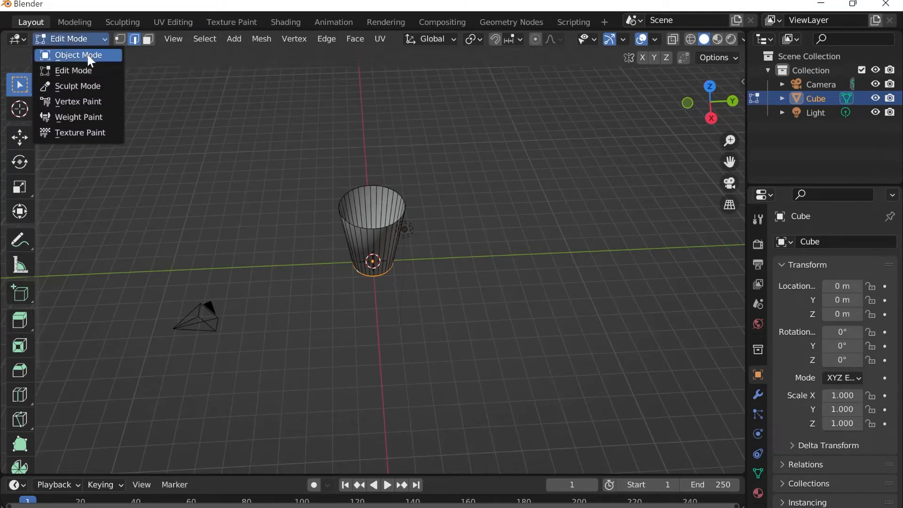
pyautogui.click(86, 51)
pyautogui.scroll(2, 437, 211)
pyautogui.moveTo(436, 210); pyautogui.dragTo(447, 226, button='middle')
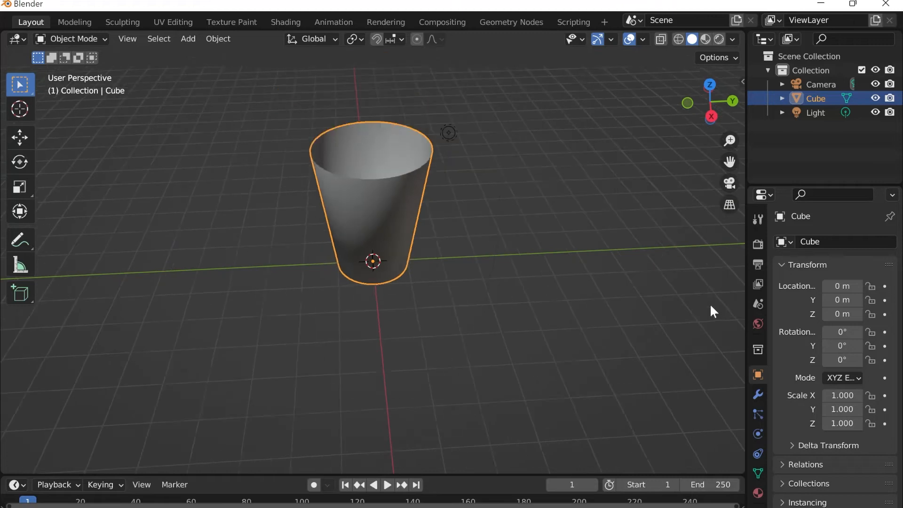
# Add a Solidify modifier to the cup and set its Offset to 1
pyautogui.click(758, 395)
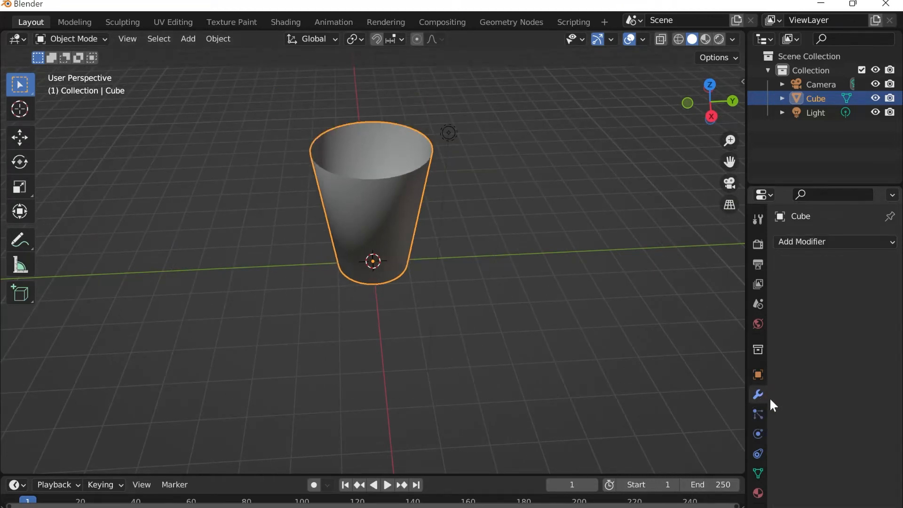
pyautogui.click(801, 242)
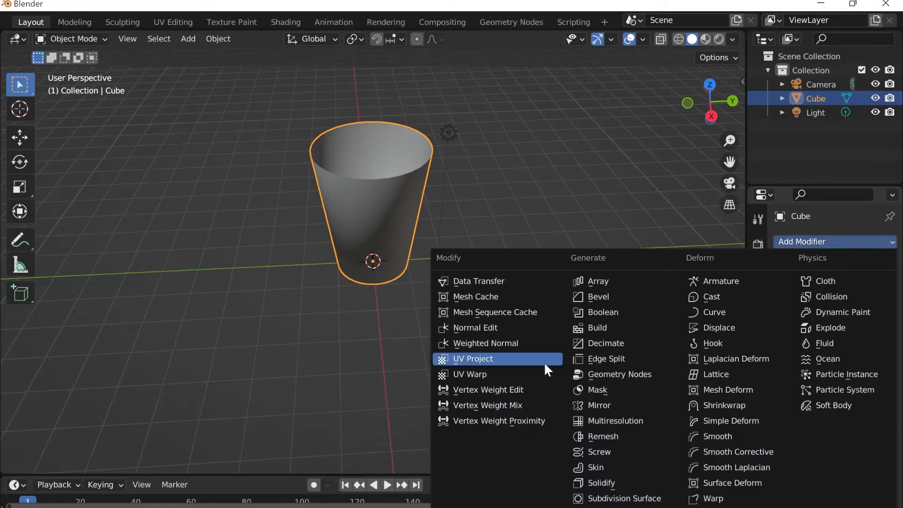
pyautogui.click(610, 482)
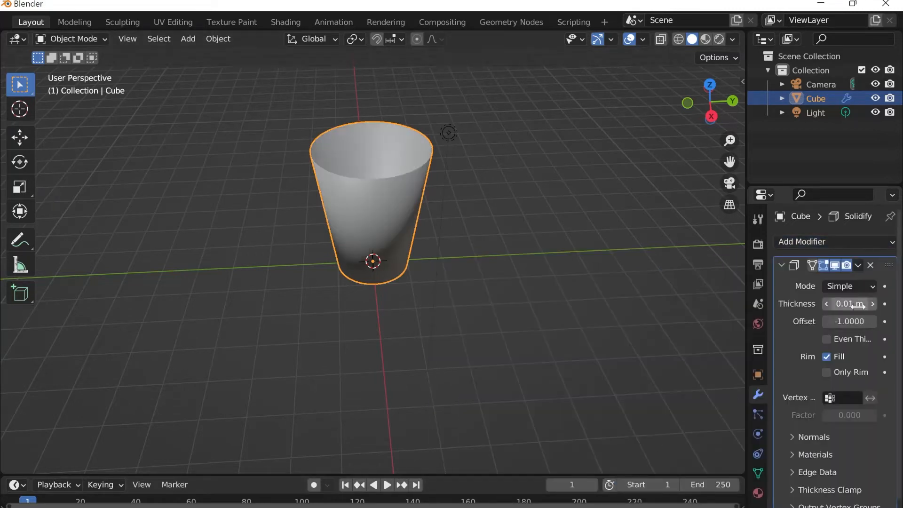
pyautogui.click(837, 322)
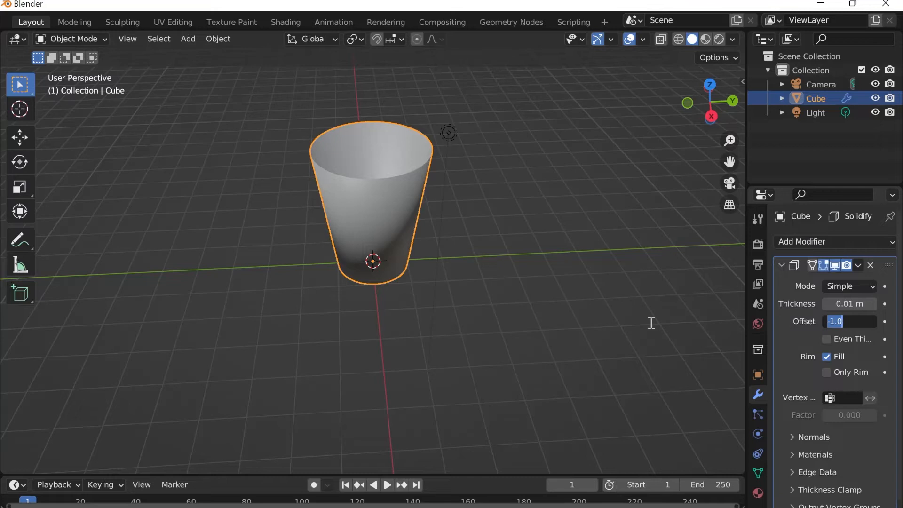
pyautogui.write('1')
pyautogui.press('Return')
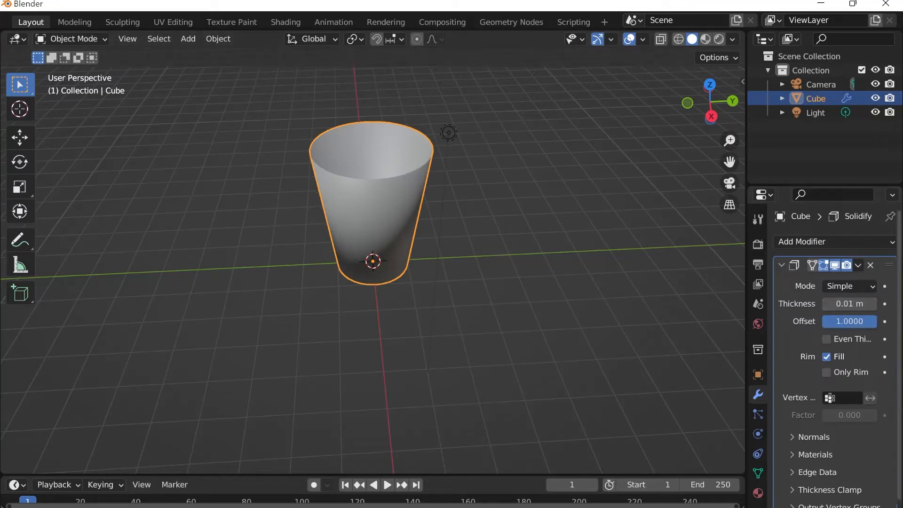
# Enable Even Thickness on the cup's Solidify modifier and set its Thickness to 0.09 m
pyautogui.click(829, 338)
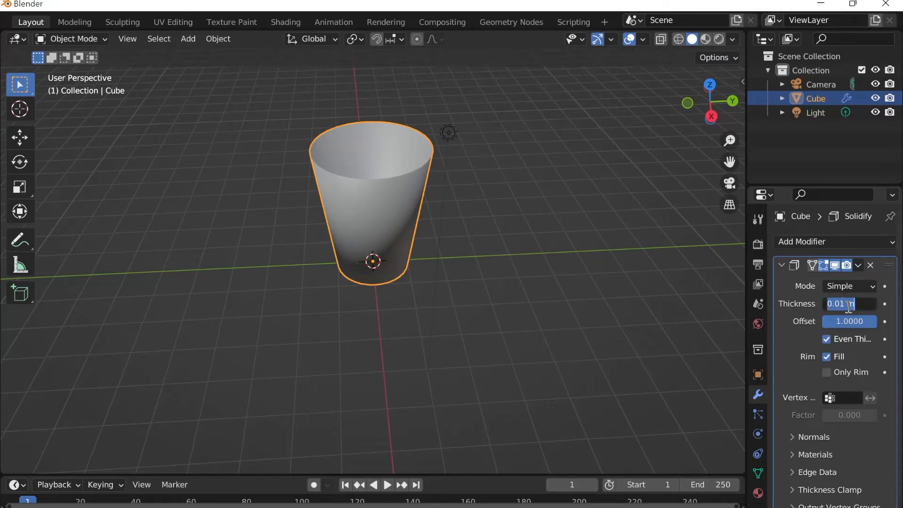
pyautogui.moveTo(837, 303); pyautogui.dragTo(866, 303)
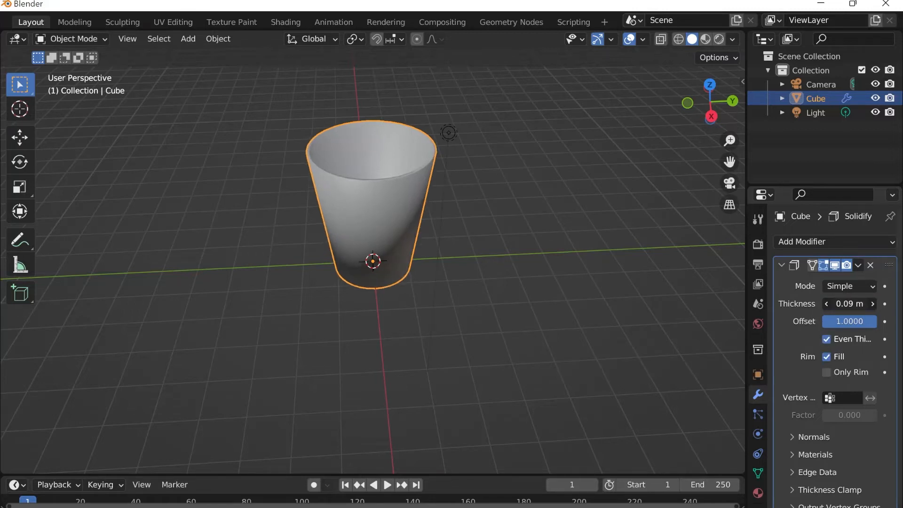
pyautogui.scroll(3, 419, 205)
pyautogui.moveTo(419, 205); pyautogui.dragTo(427, 253, button='middle')
pyautogui.scroll(-2, 427, 253)
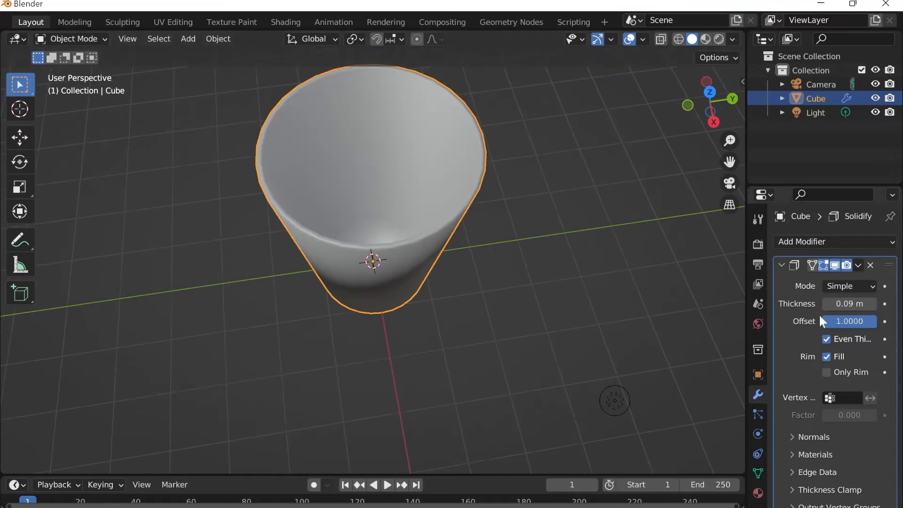
# Apply the Solidify modifier to the cup
pyautogui.click(858, 264)
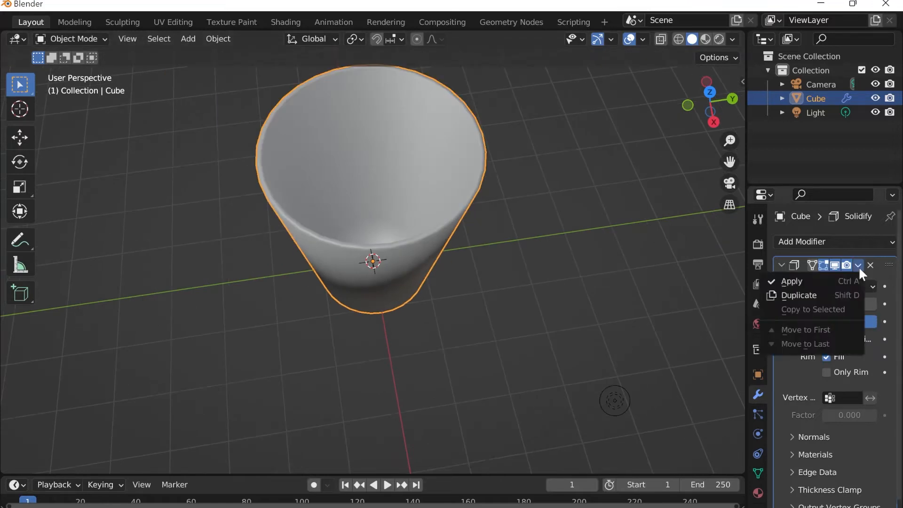
pyautogui.click(838, 282)
pyautogui.moveTo(456, 232); pyautogui.dragTo(472, 241, button='middle')
pyautogui.scroll(2, 472, 242)
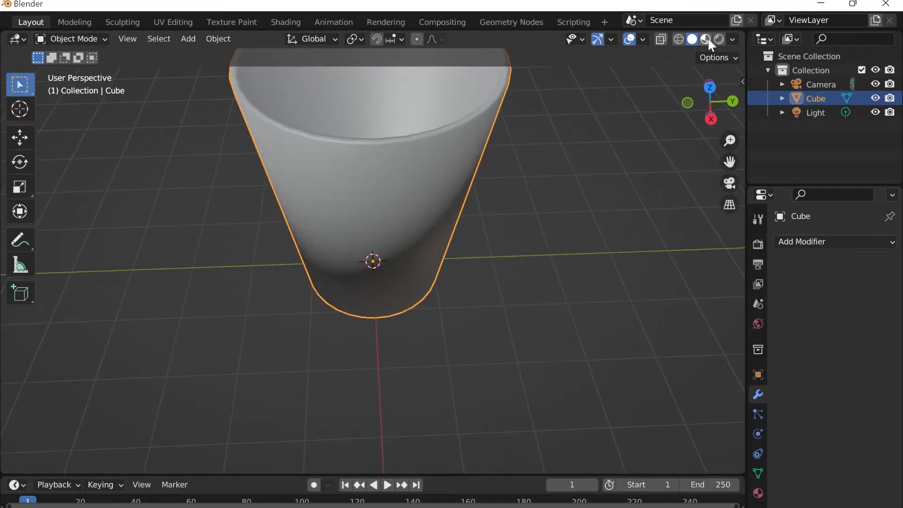
# Add a plane mesh beneath the cup and scale it up into a large floor around the cup
pyautogui.scroll(-5, 280, 205)
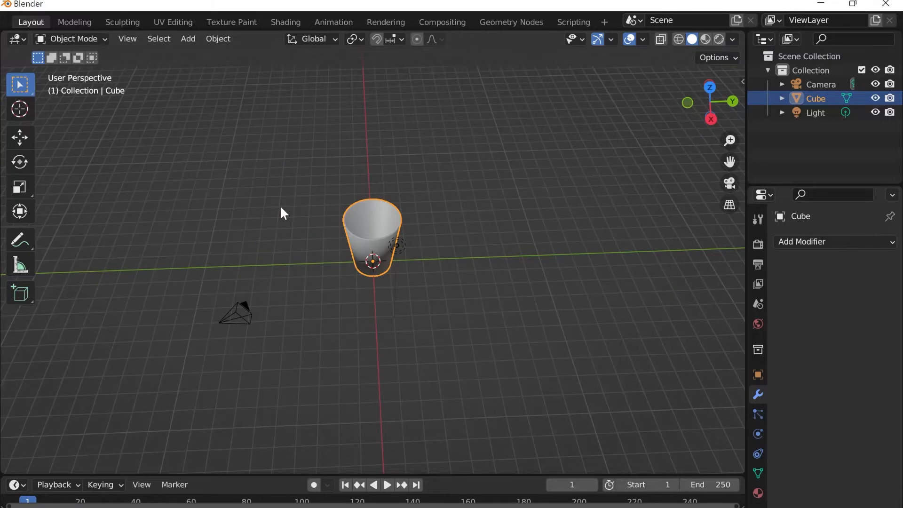
pyautogui.hotkey('shift', 'a')
pyautogui.click(363, 206)
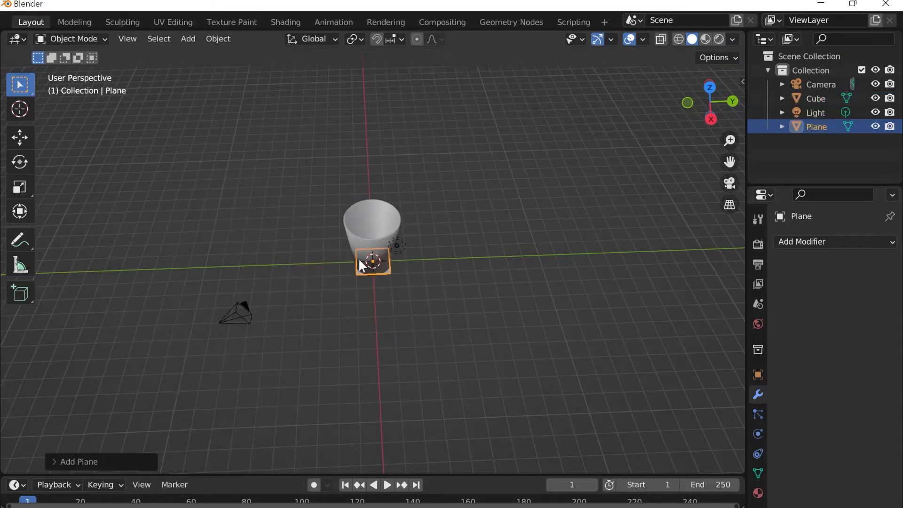
pyautogui.press('s')
pyautogui.click(513, 265)
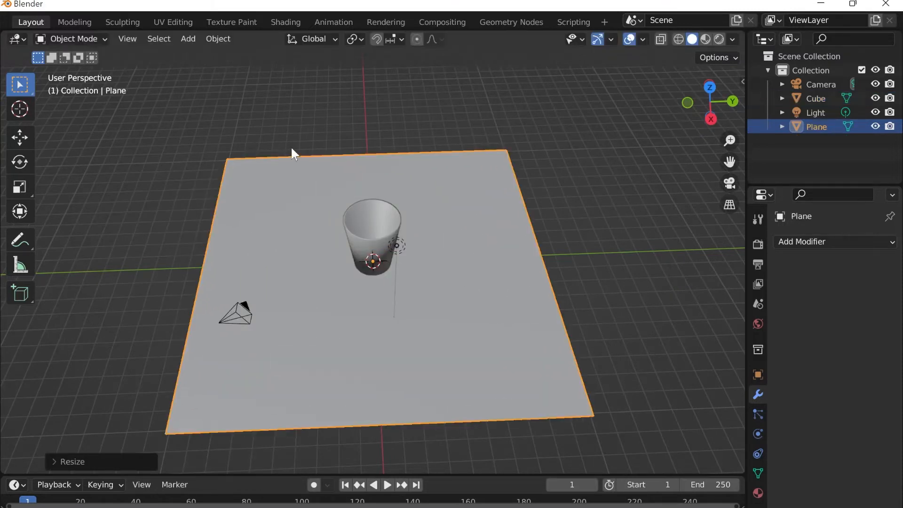
# View the floor plane from the front and put it in Edit Mode
pyautogui.press('`')
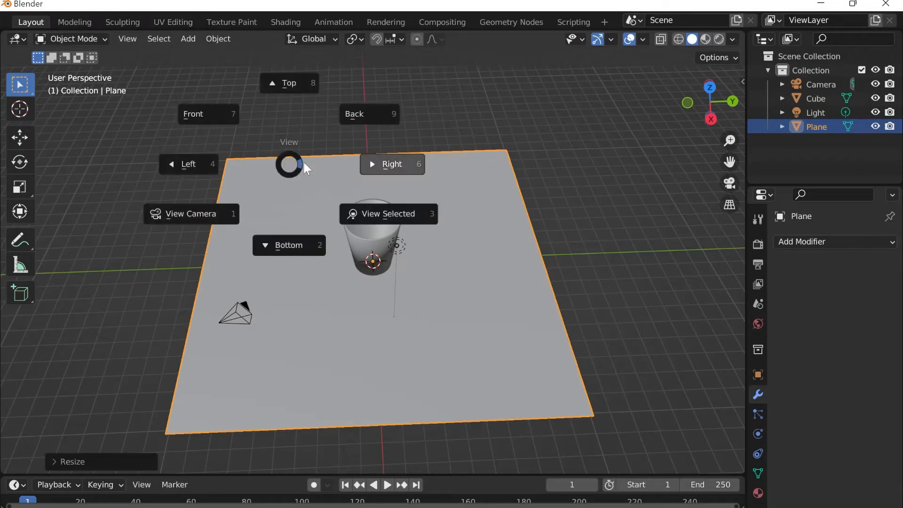
pyautogui.click(221, 116)
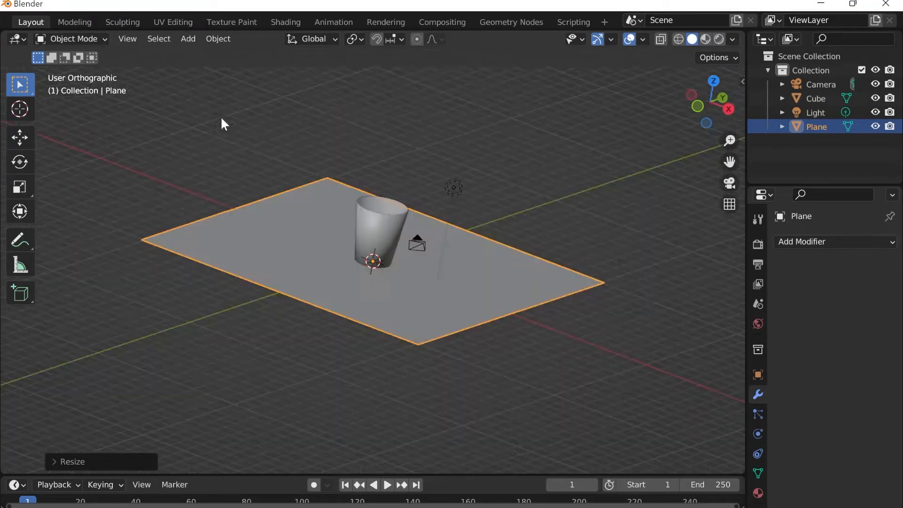
pyautogui.moveTo(453, 182); pyautogui.dragTo(453, 196, button='middle')
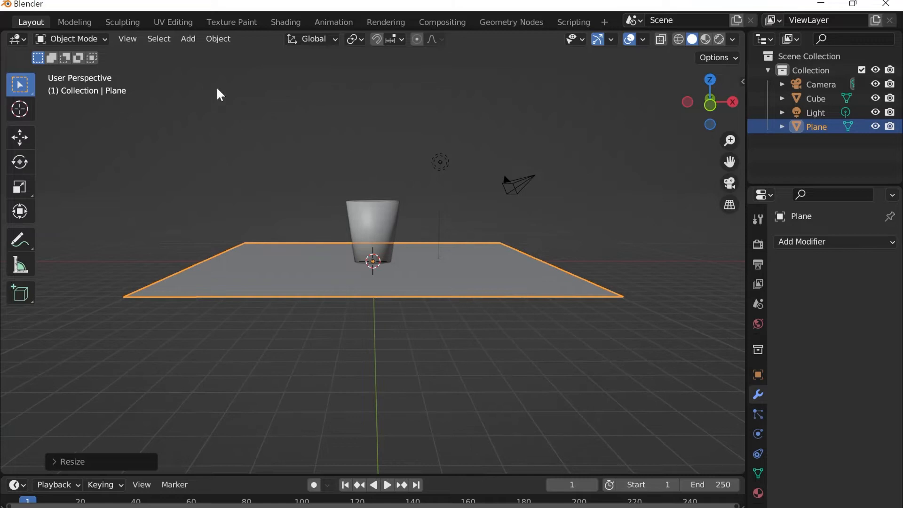
pyautogui.click(75, 39)
pyautogui.click(95, 69)
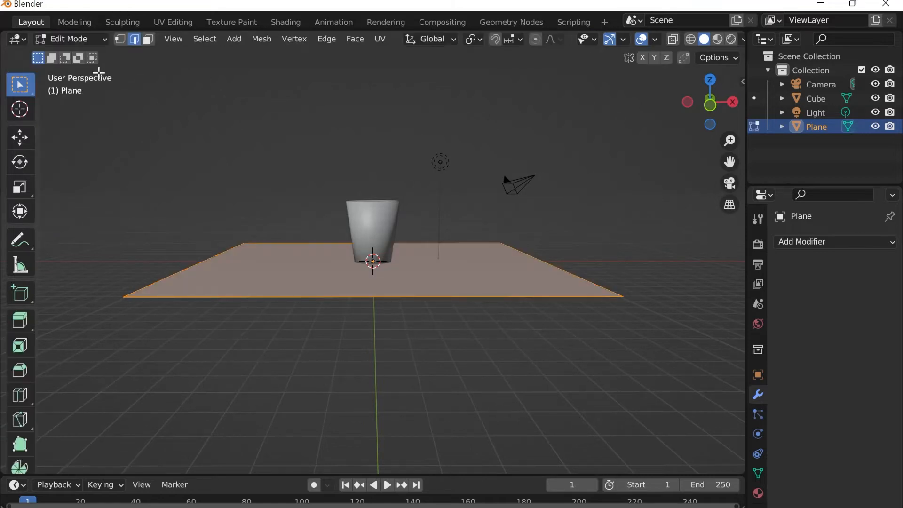
pyautogui.moveTo(227, 128); pyautogui.dragTo(228, 143, button='middle')
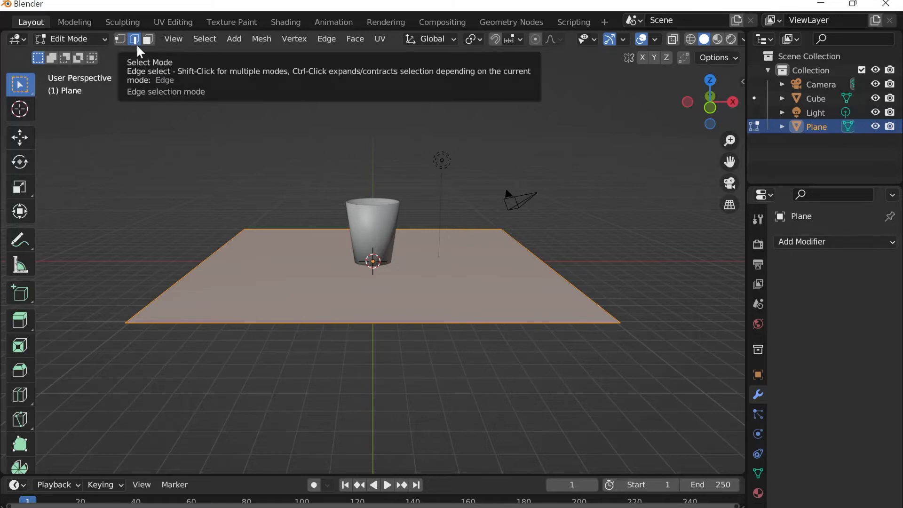
# Extrude the plane's back edge straight up along Z as a wall behind the cup and return to Object Mode
pyautogui.click(257, 222)
pyautogui.press('e')
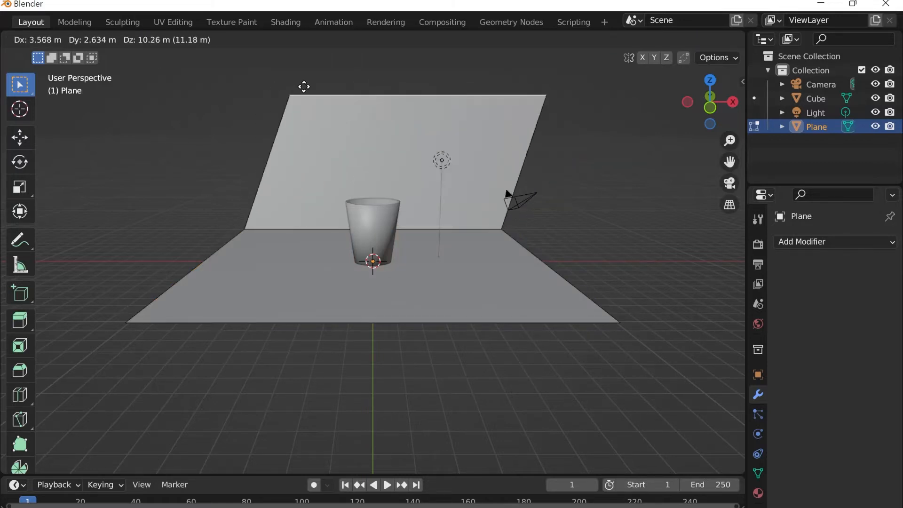
pyautogui.press('z')
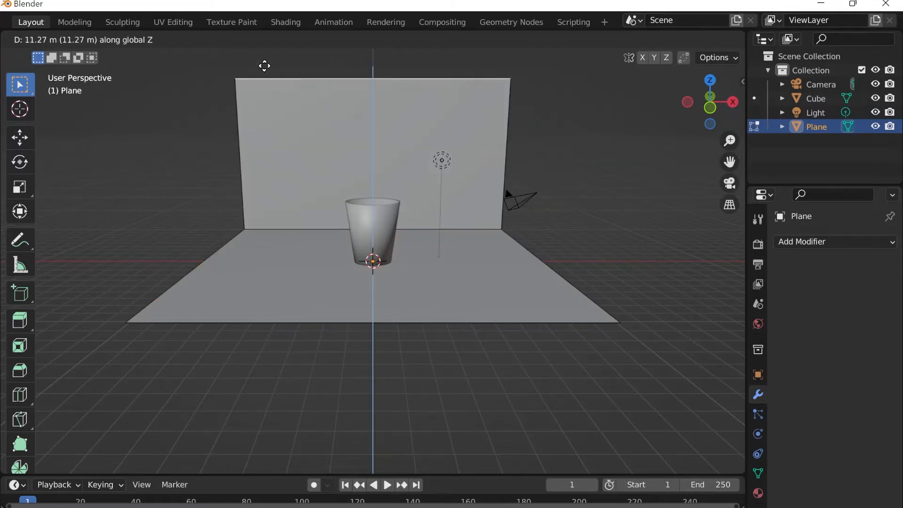
pyautogui.click(263, 458)
pyautogui.scroll(-3, 543, 254)
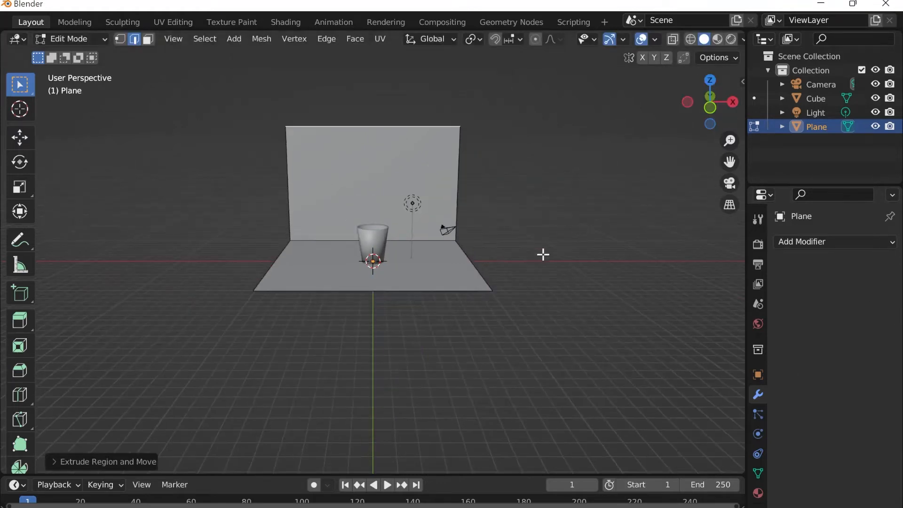
pyautogui.click(70, 39)
pyautogui.click(65, 52)
# Add a Bevel modifier to the backdrop with an Amount of 0.5 m and 19 Segments, and apply it
pyautogui.moveTo(303, 120); pyautogui.dragTo(553, 310, button='middle')
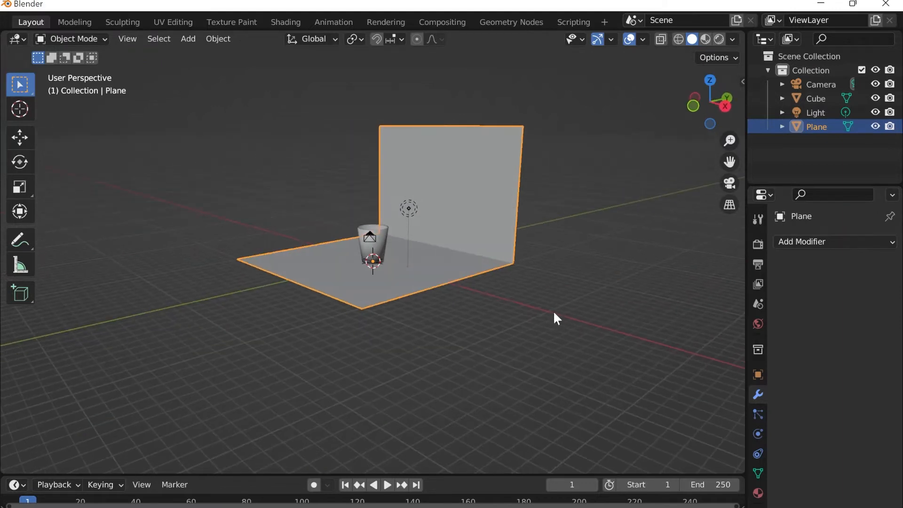
pyautogui.click(834, 240)
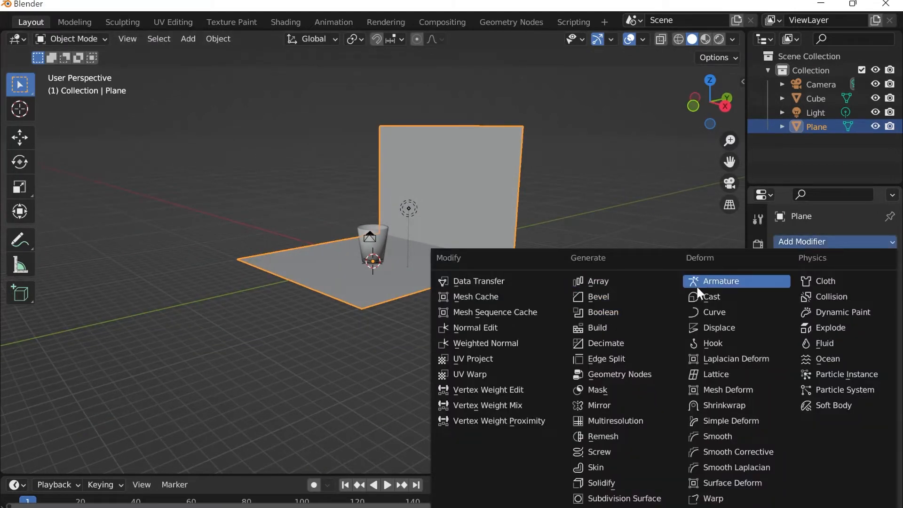
pyautogui.click(620, 293)
pyautogui.scroll(3, 635, 292)
pyautogui.moveTo(840, 320); pyautogui.dragTo(885, 337)
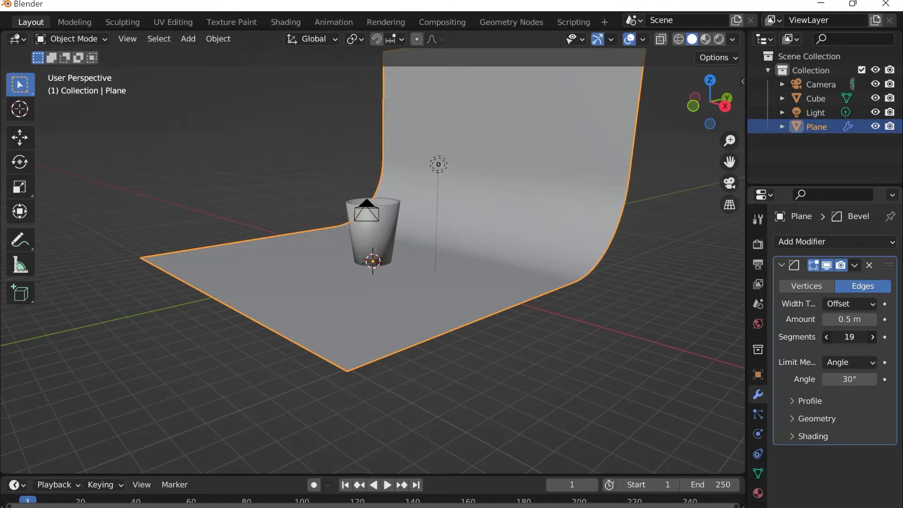
pyautogui.click(855, 265)
pyautogui.click(790, 280)
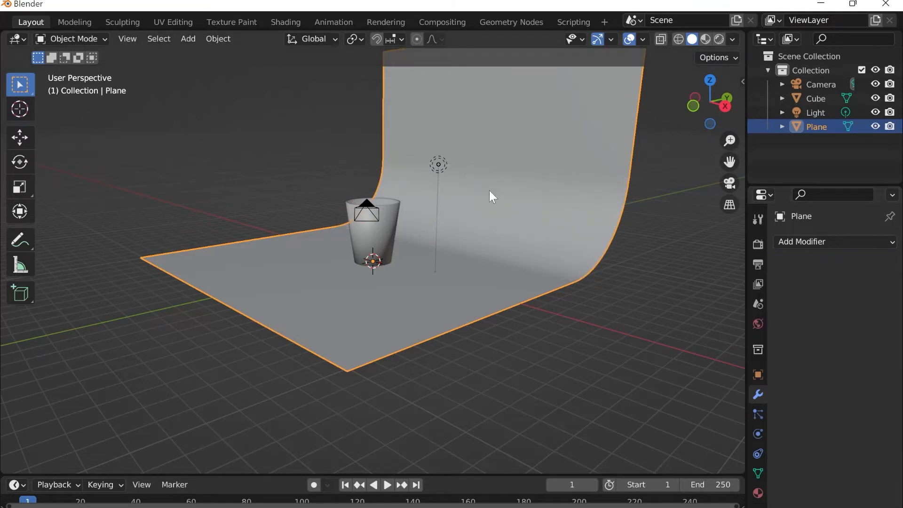
# Shade the curved backdrop smooth
pyautogui.scroll(-3, 489, 190)
pyautogui.moveTo(507, 219); pyautogui.dragTo(433, 213, button='middle')
pyautogui.rightClick(492, 187)
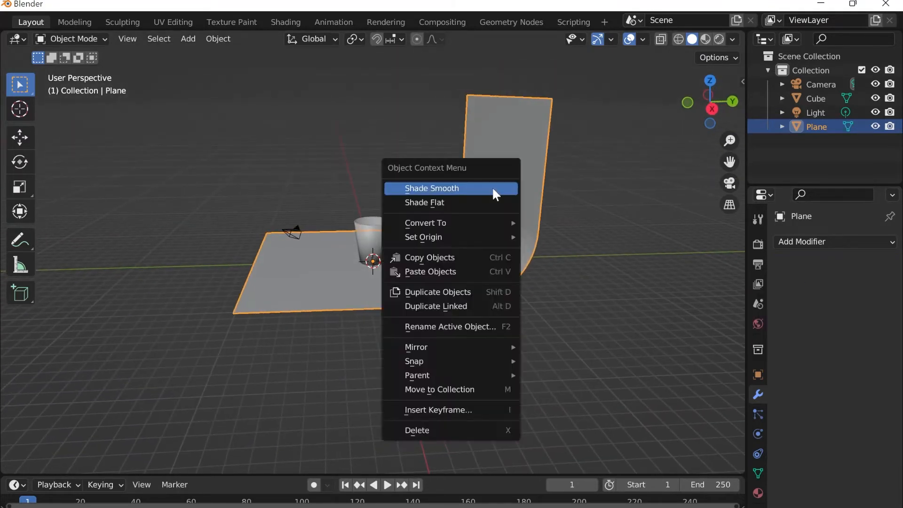
pyautogui.click(492, 188)
# Scale the backdrop up uniformly so it extends well beyond the cup
pyautogui.moveTo(487, 193); pyautogui.dragTo(540, 276, button='middle')
pyautogui.scroll(-4, 550, 270)
pyautogui.press('s')
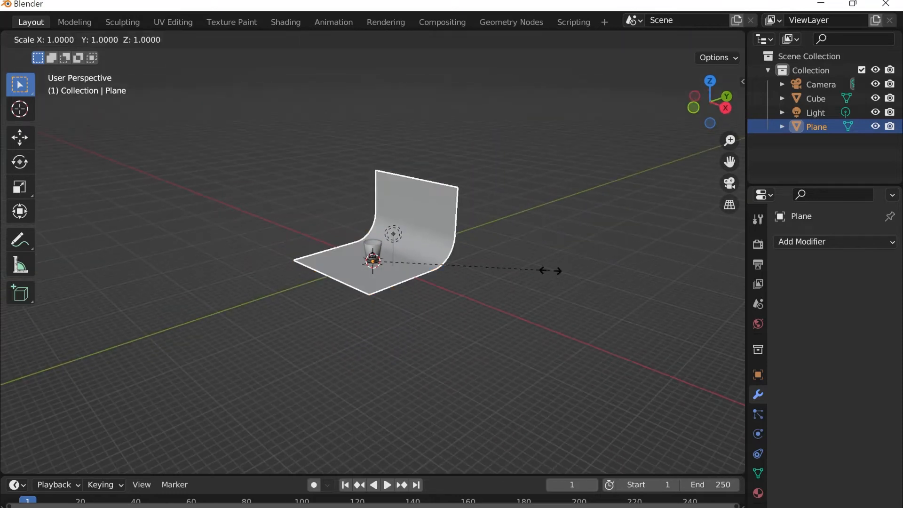
pyautogui.click(652, 309)
pyautogui.moveTo(452, 321); pyautogui.dragTo(516, 331, button='middle')
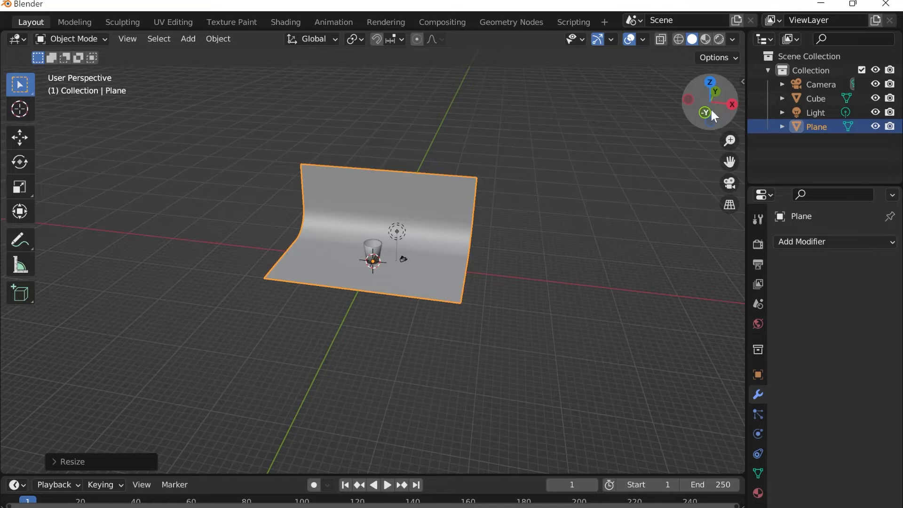
# Move the backdrop along the Z axis so its floor lies level with the underside of the cup
pyautogui.scroll(-1, 410, 329)
pyautogui.moveTo(411, 329); pyautogui.dragTo(435, 230, button='middle')
pyautogui.scroll(8, 435, 230)
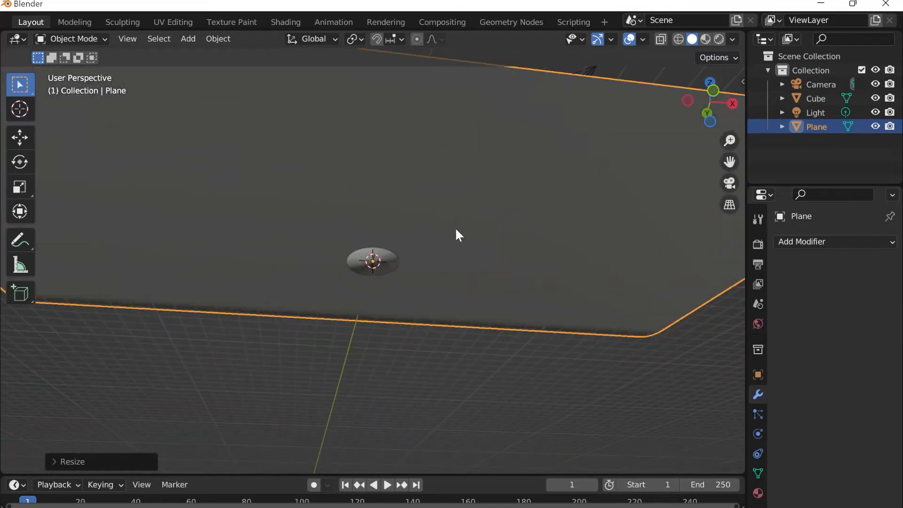
pyautogui.press('g')
pyautogui.press('z')
pyautogui.click(454, 230)
pyautogui.moveTo(445, 218); pyautogui.dragTo(406, 258, button='middle')
pyautogui.scroll(-2, 661, 166)
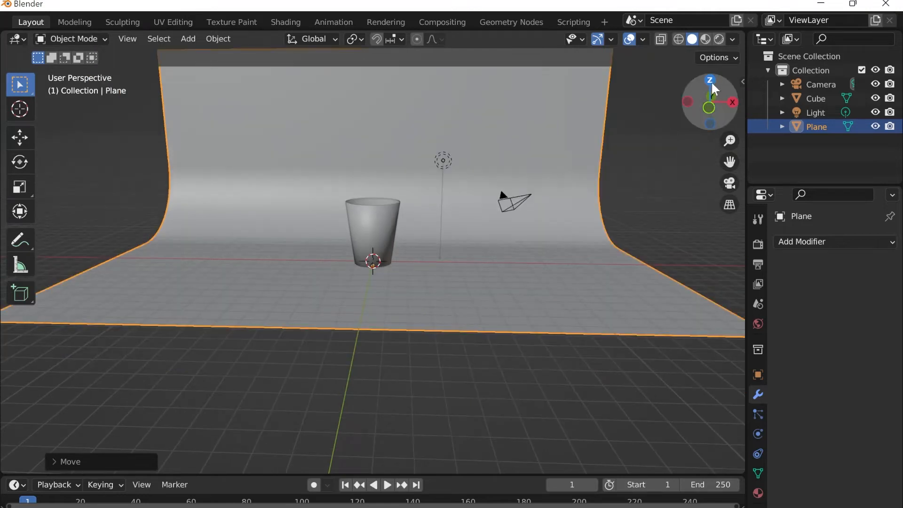
pyautogui.scroll(-2, 576, 181)
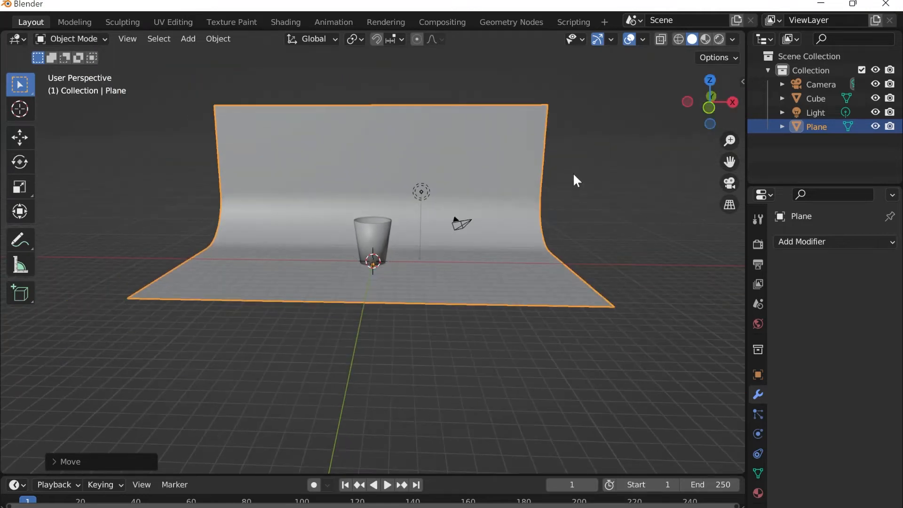
# Switch the viewport to rendered shading and inspect the cup's lighting and shadow on the backdrop
pyautogui.click(719, 39)
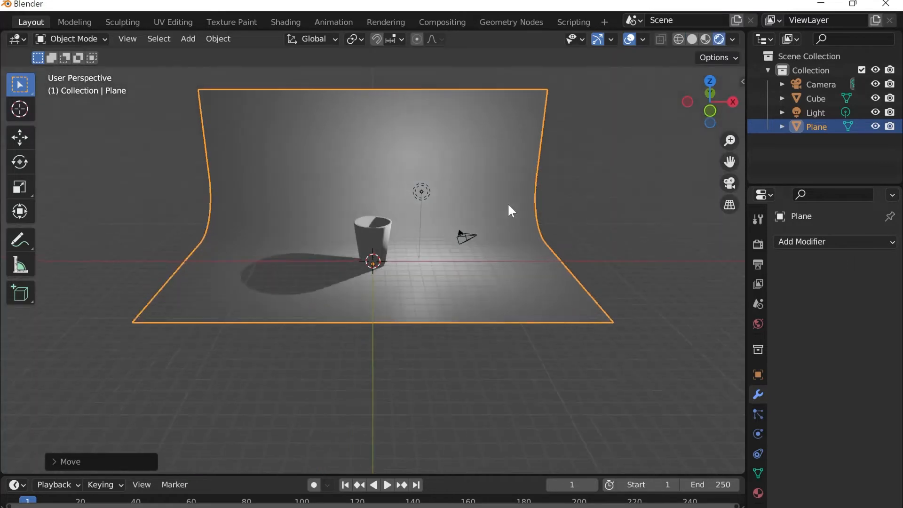
pyautogui.moveTo(511, 211); pyautogui.dragTo(508, 182, button='middle')
pyautogui.scroll(3, 447, 198)
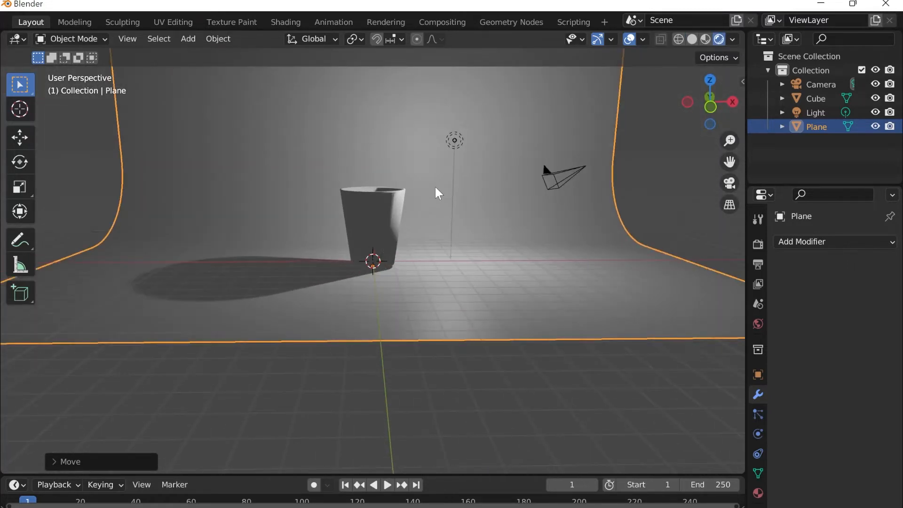
pyautogui.moveTo(437, 193)
pyautogui.mouseDown(button='middle')
pyautogui.moveTo(431, 214)
pyautogui.moveTo(387, 195)
pyautogui.moveTo(451, 188)
pyautogui.mouseUp(button='middle')
pyautogui.click(387, 196)
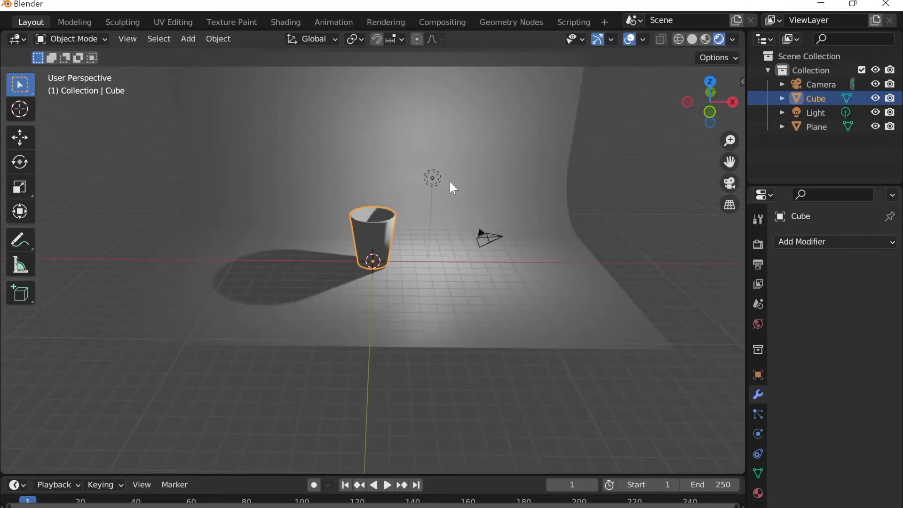
pyautogui.scroll(-4, 476, 102)
# Select the backdrop and give it a new material
pyautogui.click(490, 188)
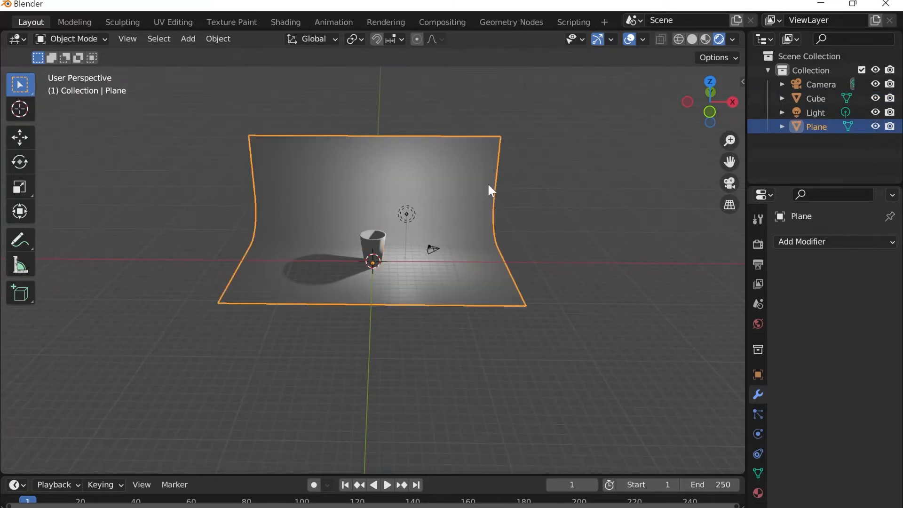
pyautogui.click(757, 492)
pyautogui.click(831, 302)
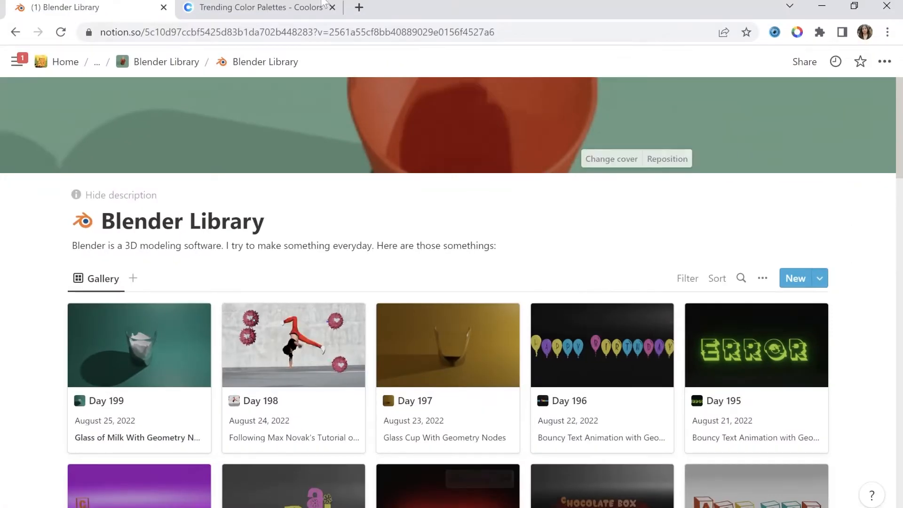
# Switch to the Coolors trending palettes in the browser, copy the pink-red colour code EF476F and return to Blender
pyautogui.click(259, 7)
pyautogui.scroll(6, 187, 326)
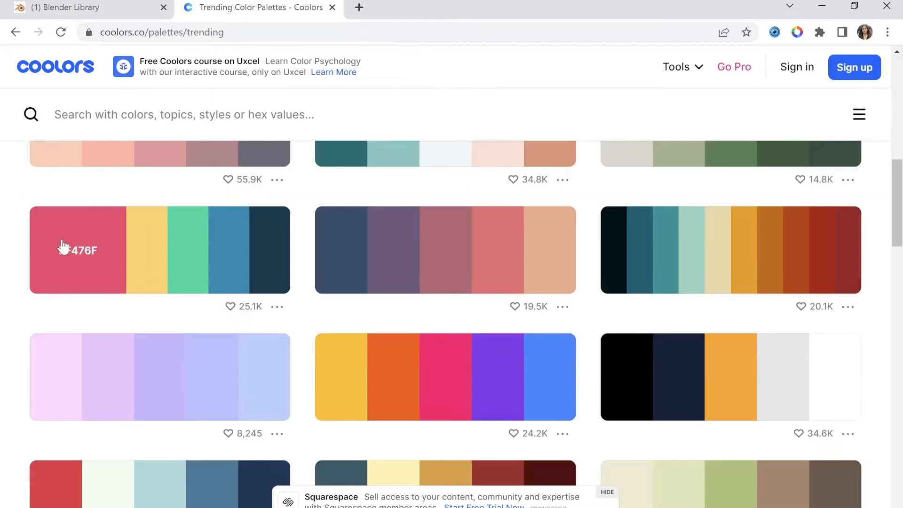
pyautogui.click(60, 250)
pyautogui.click(822, 6)
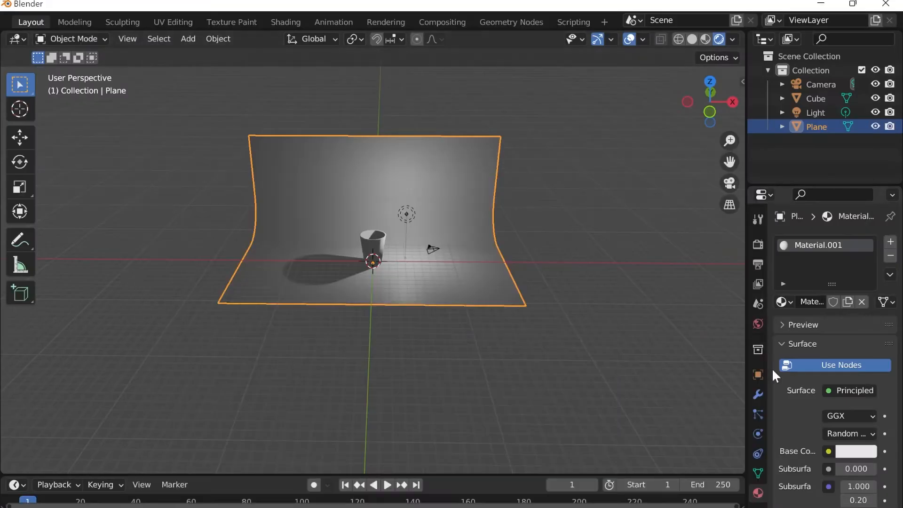
# Set the backdrop material's base colour to hex EF476F
pyautogui.click(851, 451)
pyautogui.click(849, 367)
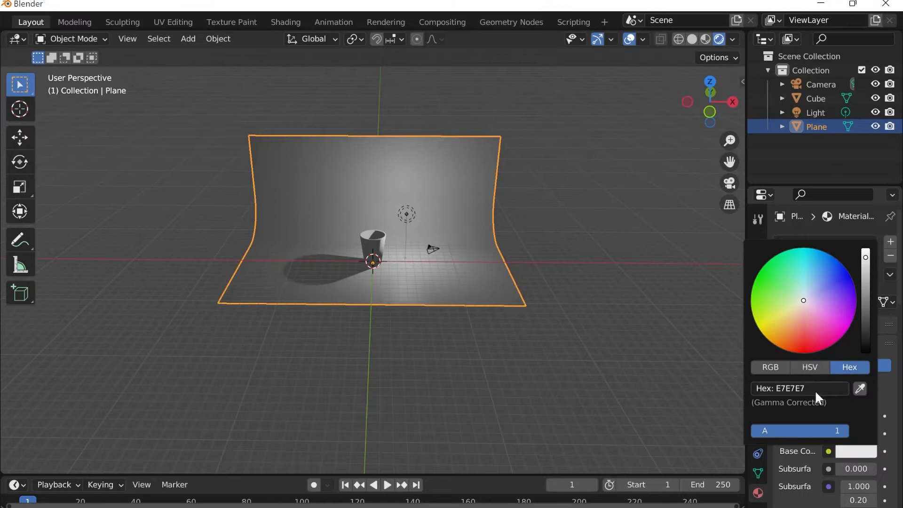
pyautogui.click(815, 388)
pyautogui.hotkey('ctrl', 'v')
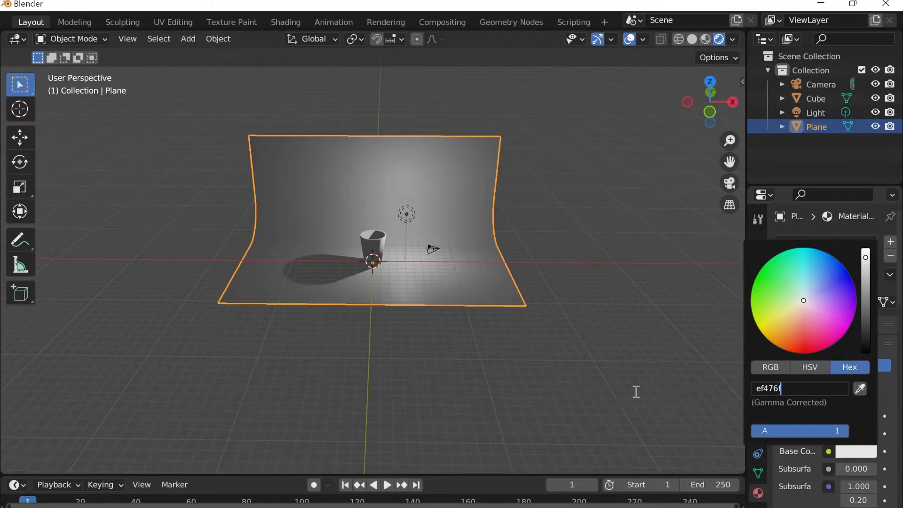
pyautogui.press('Return')
# Select the cup and change the scene's render engine from Eevee to Cycles
pyautogui.scroll(4, 484, 229)
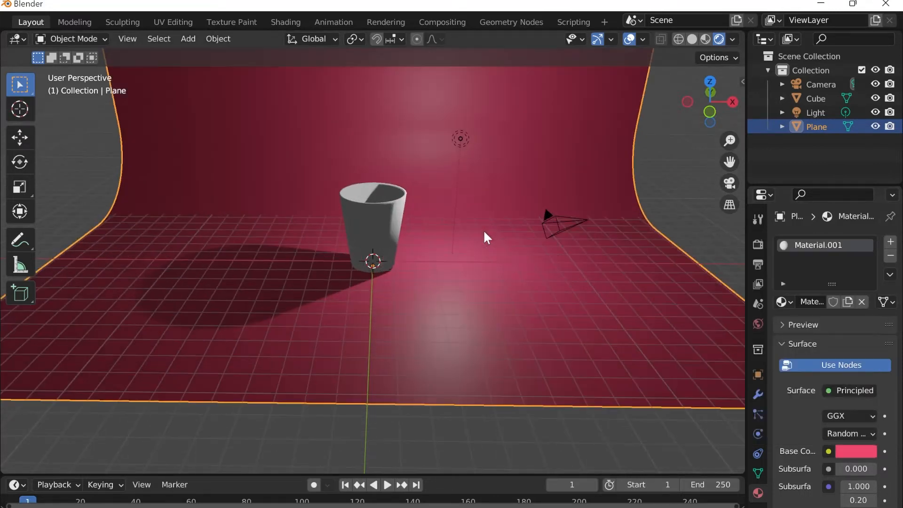
pyautogui.moveTo(433, 255); pyautogui.dragTo(440, 340, button='middle')
pyautogui.scroll(2, 436, 311)
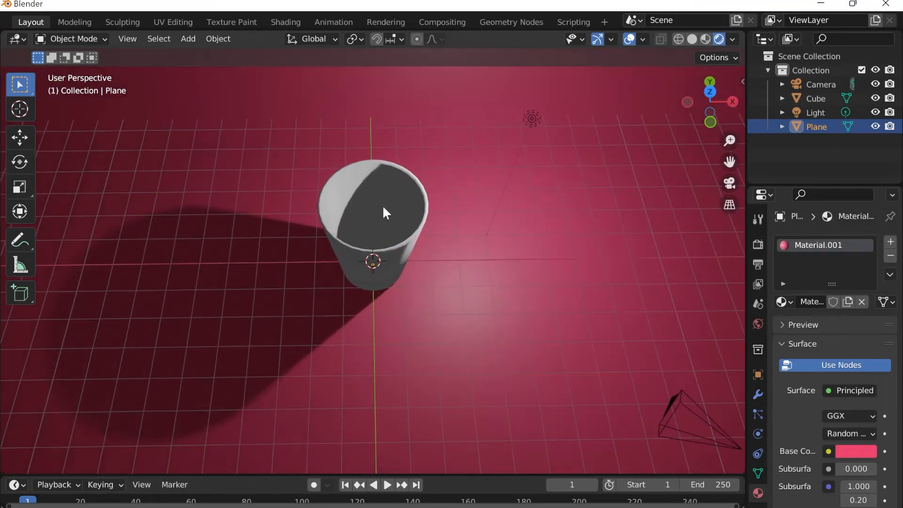
pyautogui.click(382, 205)
pyautogui.moveTo(526, 214)
pyautogui.mouseDown(button='middle')
pyautogui.moveTo(536, 182)
pyautogui.moveTo(534, 210)
pyautogui.mouseUp(button='middle')
pyautogui.click(759, 245)
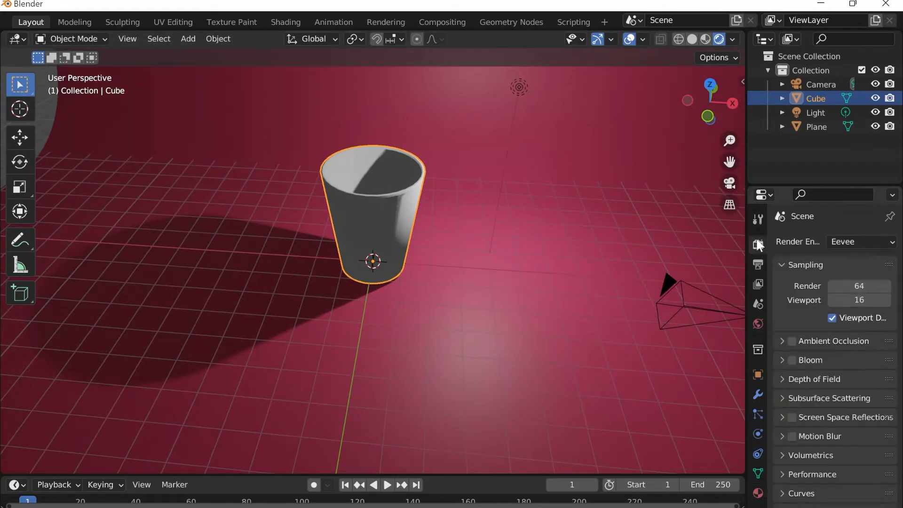
pyautogui.click(839, 242)
pyautogui.click(837, 290)
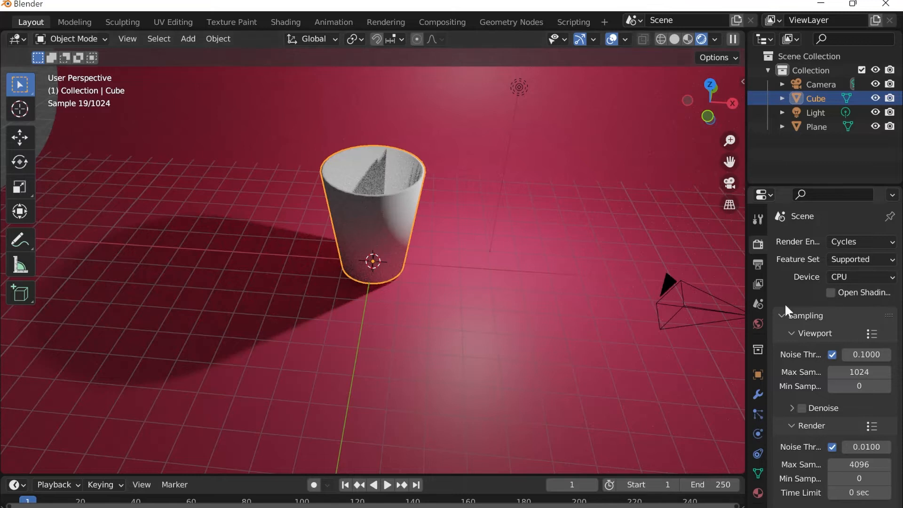
# Give the cup a new material and set its surface shader to Glass BSDF
pyautogui.click(758, 492)
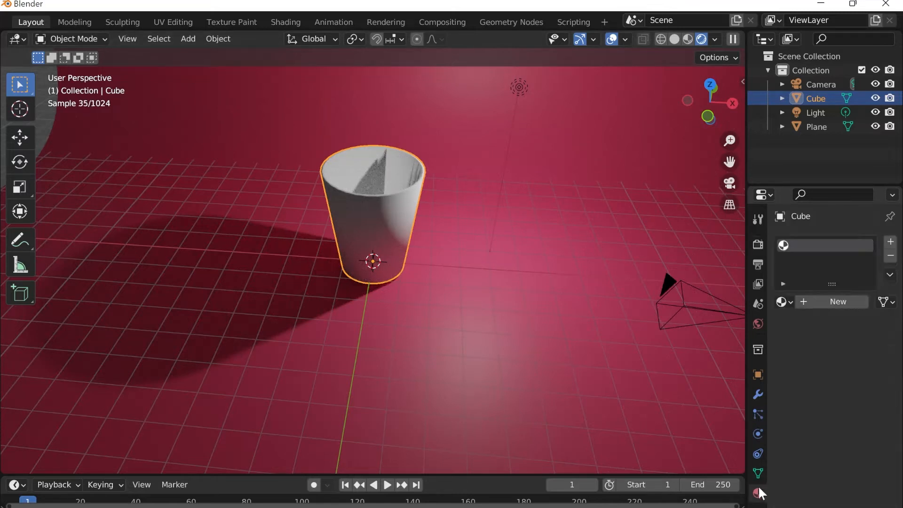
pyautogui.click(838, 301)
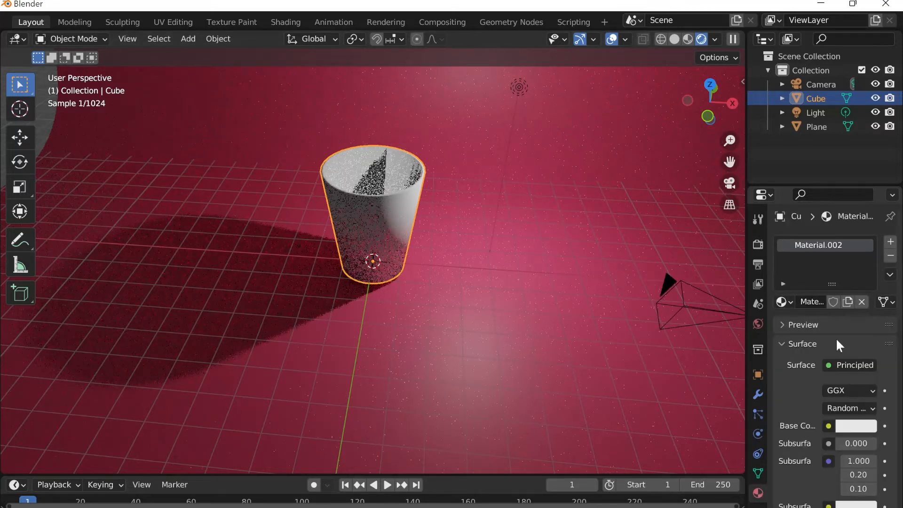
pyautogui.click(850, 365)
pyautogui.click(706, 105)
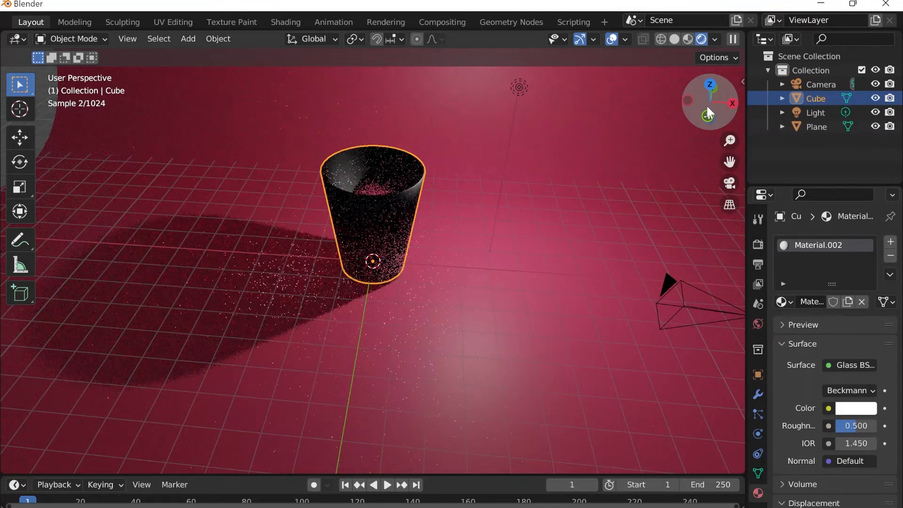
# Try an IOR of 0.950 for the cup's glass material, undo it, and set the IOR to 1.4 instead
pyautogui.scroll(-3, 849, 393)
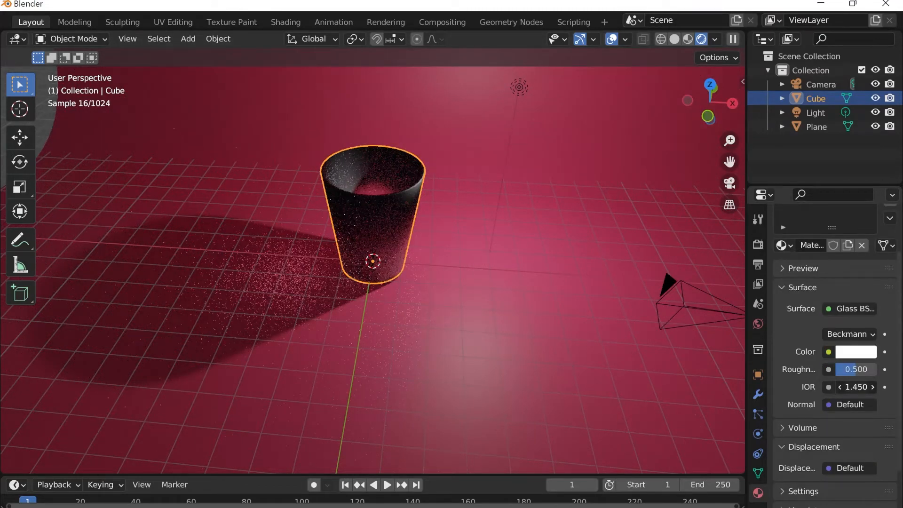
pyautogui.moveTo(856, 387); pyautogui.dragTo(821, 387)
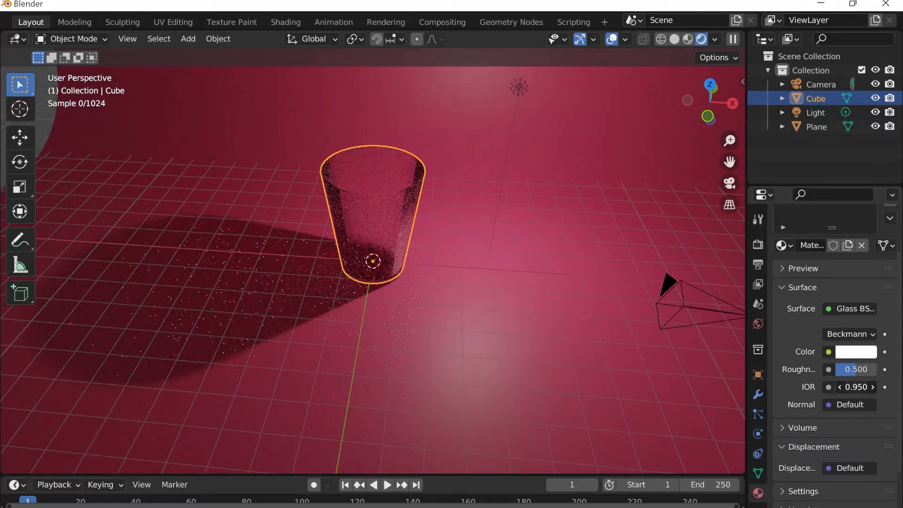
pyautogui.hotkey('ctrl', 'z')
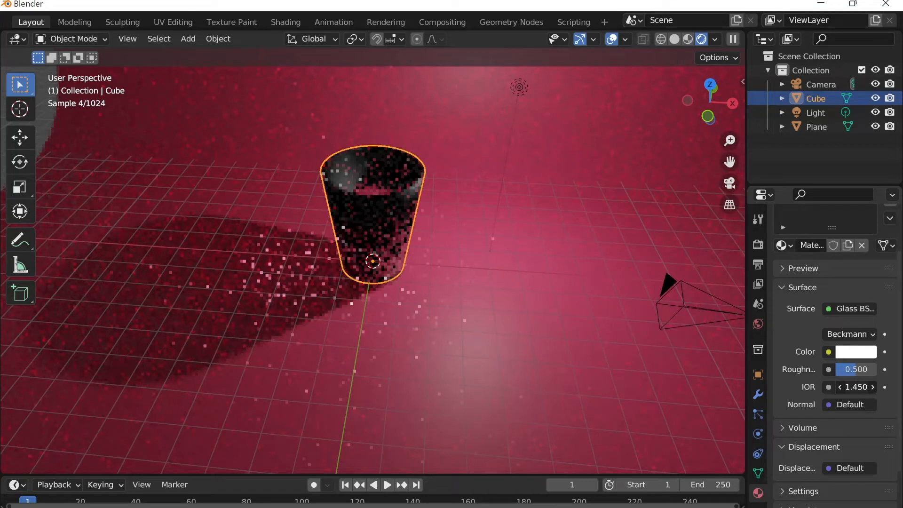
pyautogui.moveTo(856, 386); pyautogui.dragTo(838, 386)
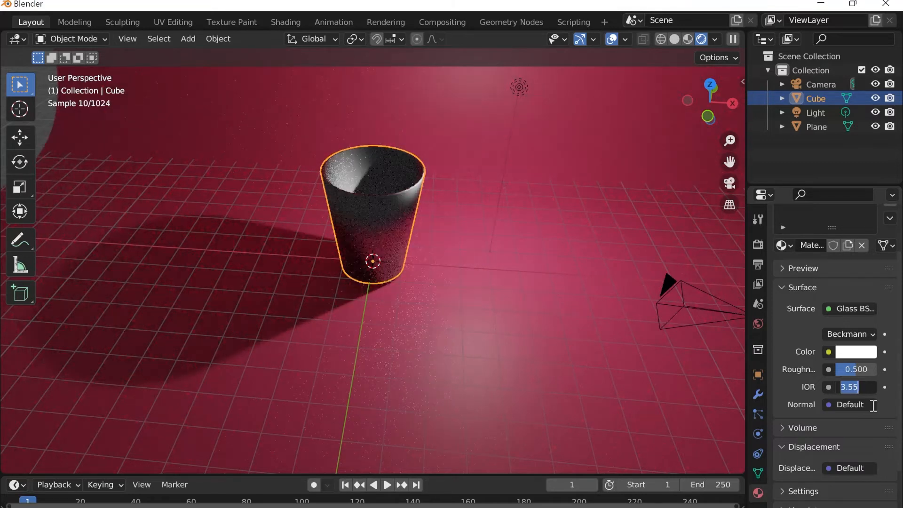
pyautogui.write('1.4')
pyautogui.press('Return')
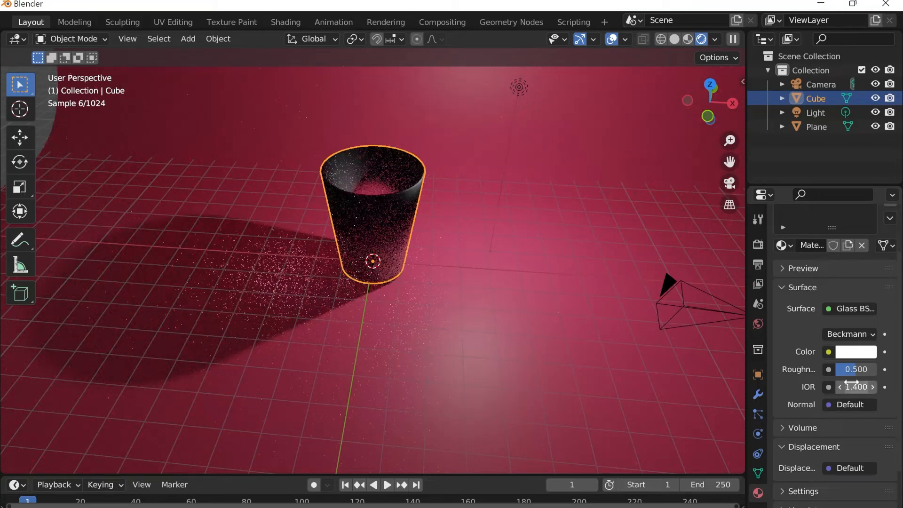
# Set the cup's glass material to a roughness of 0.038 and an IOR of 0.900
pyautogui.moveTo(852, 384)
pyautogui.mouseDown()
pyautogui.moveTo(868, 383)
pyautogui.moveTo(842, 387)
pyautogui.mouseUp()
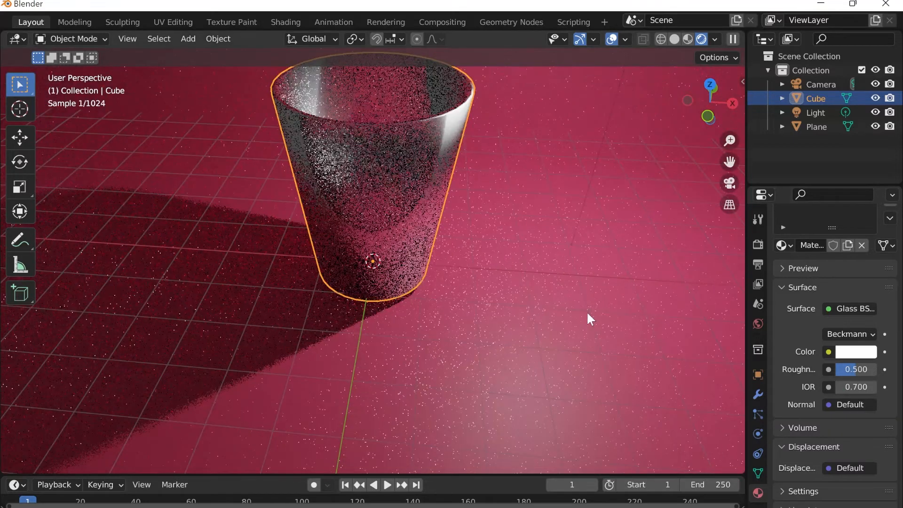
pyautogui.moveTo(857, 368); pyautogui.dragTo(838, 369)
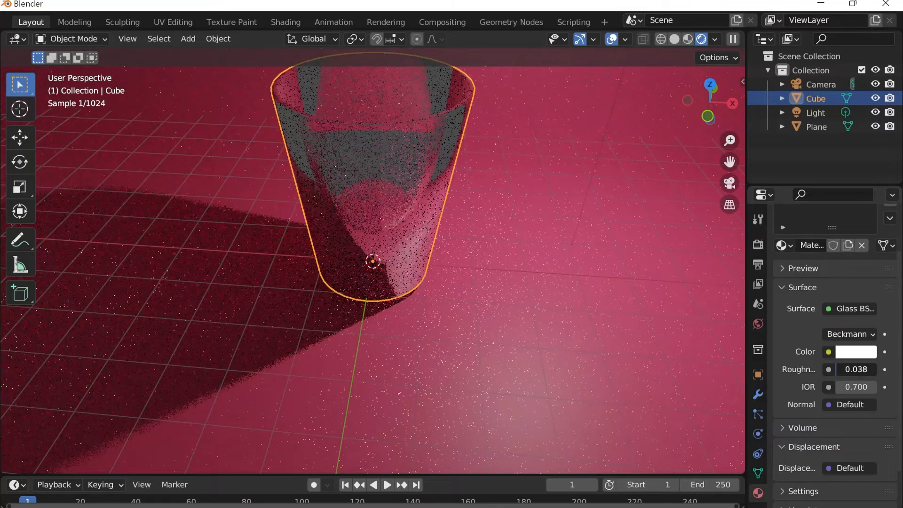
pyautogui.scroll(-4, 554, 258)
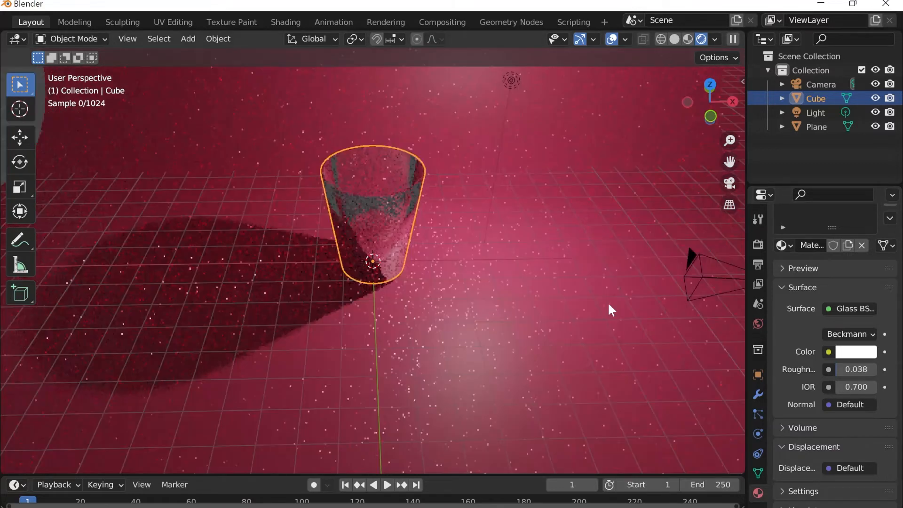
pyautogui.scroll(5, 611, 311)
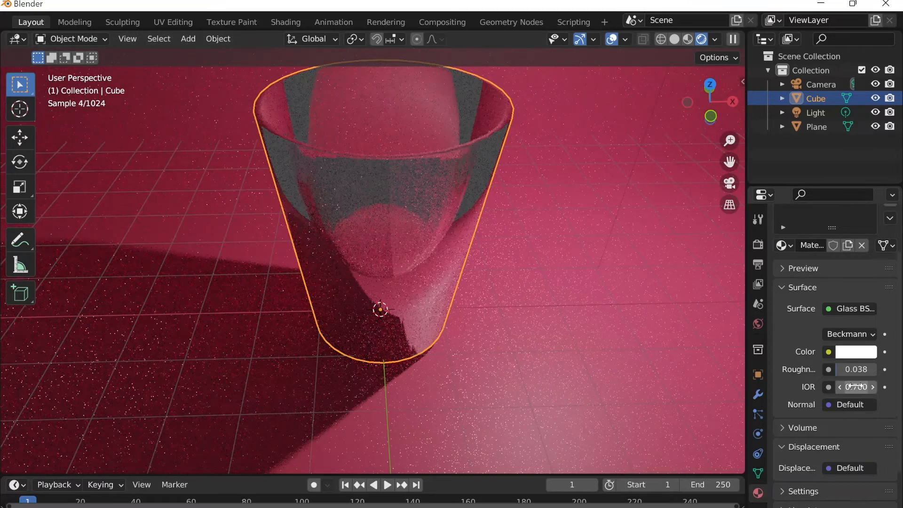
pyautogui.moveTo(856, 386); pyautogui.dragTo(865, 386)
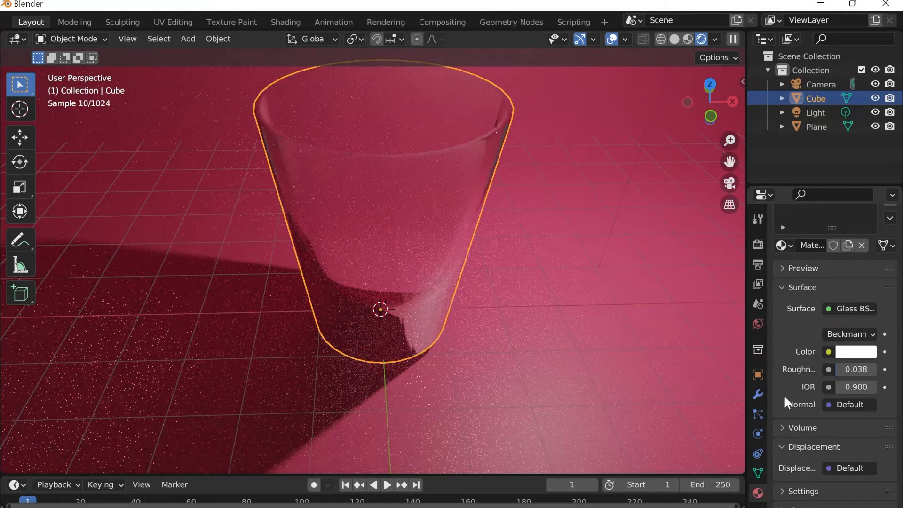
# In the Cycles light path clamping settings, set direct light to 4 and indirect light to 1
pyautogui.scroll(-2, 682, 329)
pyautogui.click(757, 245)
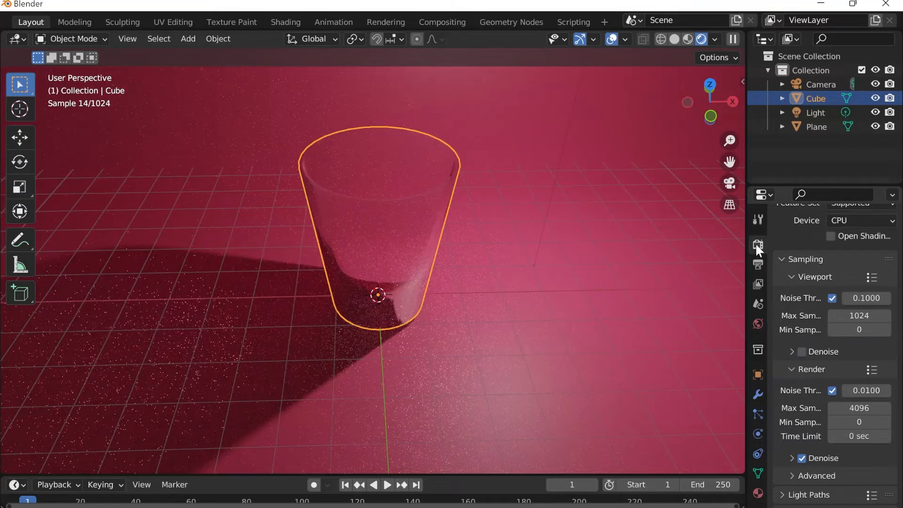
pyautogui.scroll(-5, 797, 331)
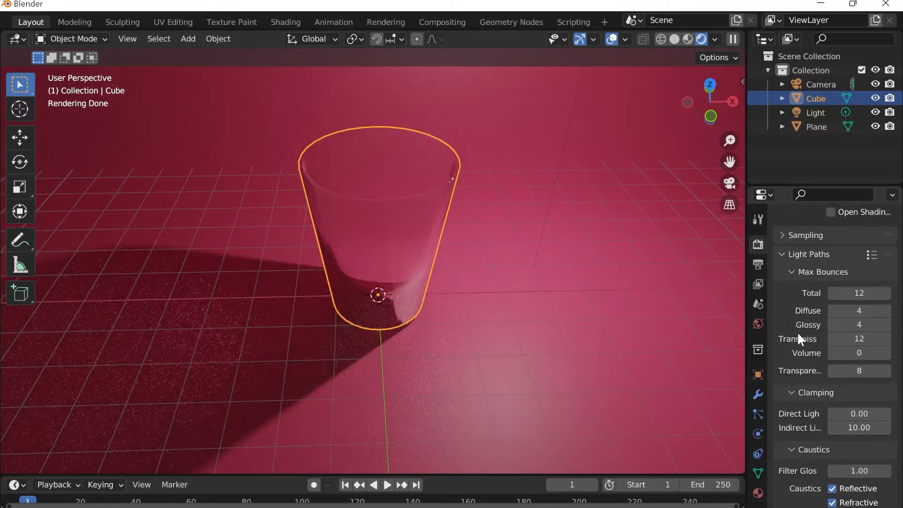
pyautogui.scroll(-4, 797, 332)
pyautogui.doubleClick(864, 303)
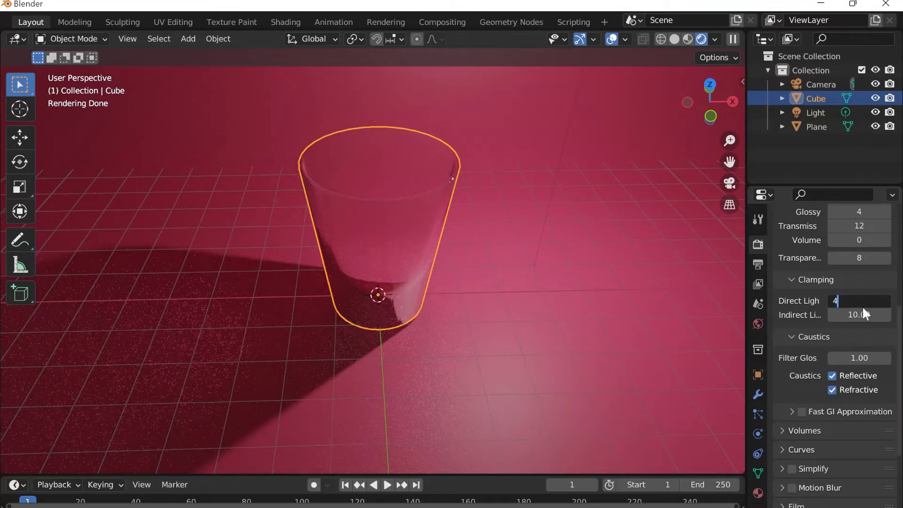
pyautogui.write('4')
pyautogui.press('Return')
pyautogui.doubleClick(864, 314)
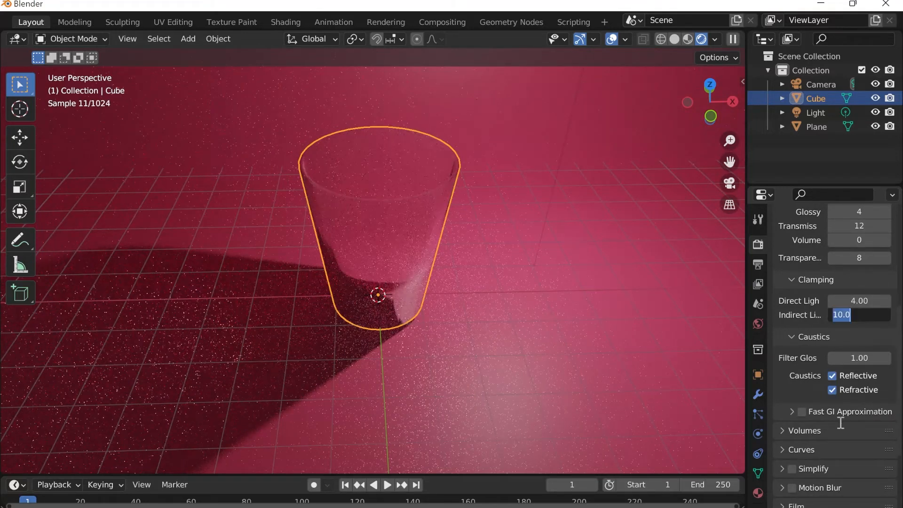
pyautogui.write('1')
pyautogui.press('Return')
# Switch the viewport to material preview shading and apply the Quick Liquid effect to the cup
pyautogui.scroll(-4, 545, 216)
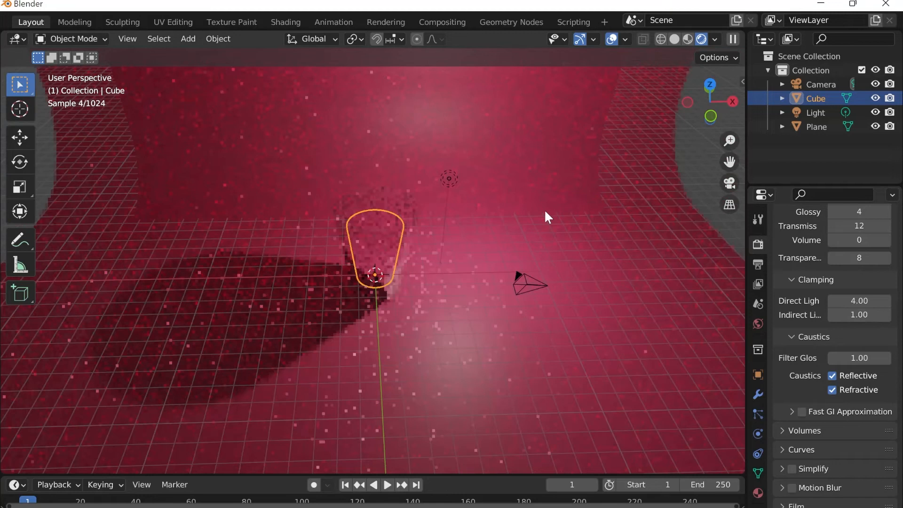
pyautogui.scroll(-3, 545, 217)
pyautogui.click(687, 39)
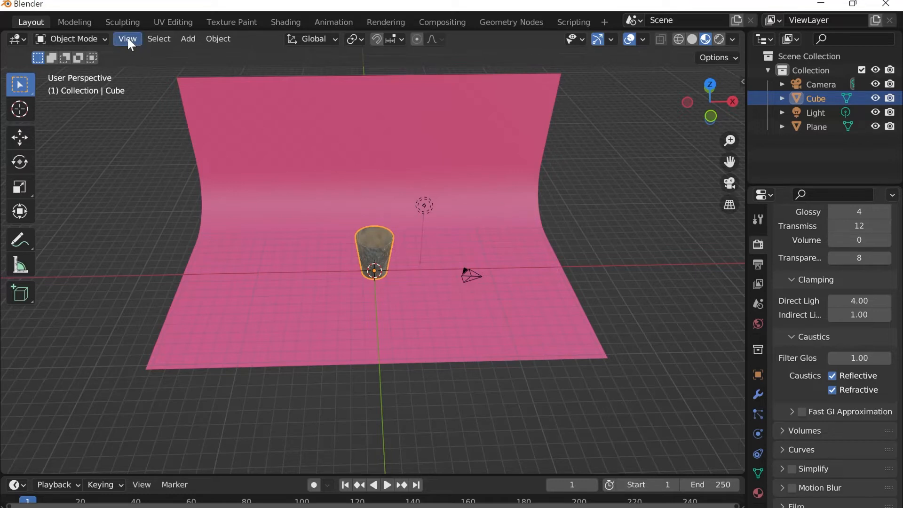
pyautogui.click(208, 38)
pyautogui.moveTo(281, 402)
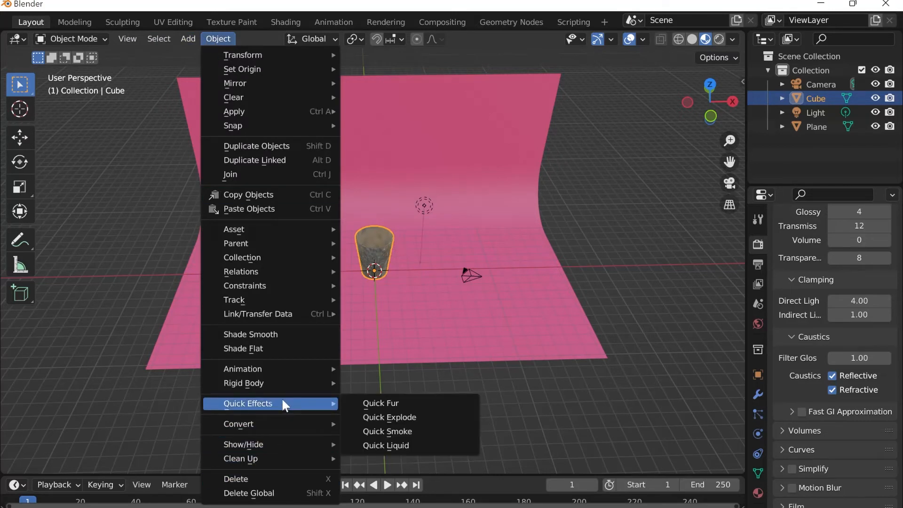
pyautogui.click(369, 444)
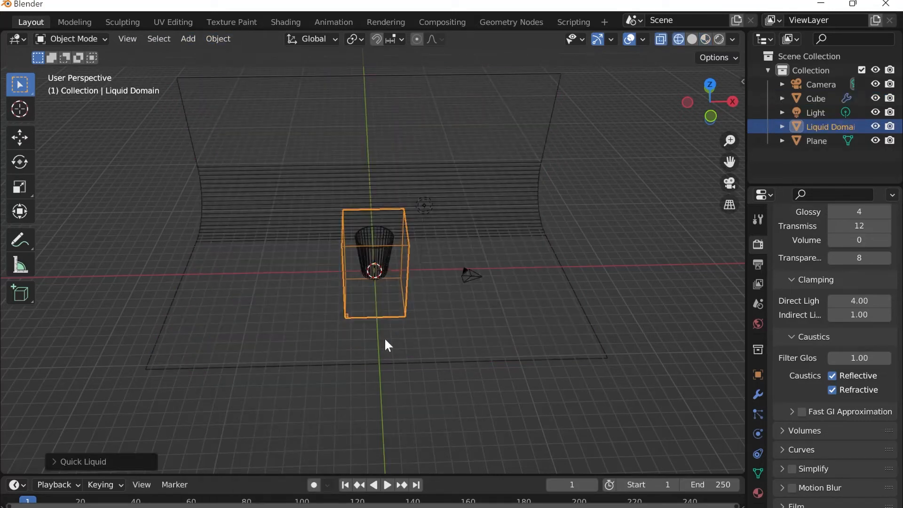
# Move the liquid domain up along the Z axis so its floor lies level with the underside of the cup
pyautogui.scroll(-1, 544, 282)
pyautogui.moveTo(543, 282); pyautogui.dragTo(515, 285, button='middle')
pyautogui.scroll(6, 515, 285)
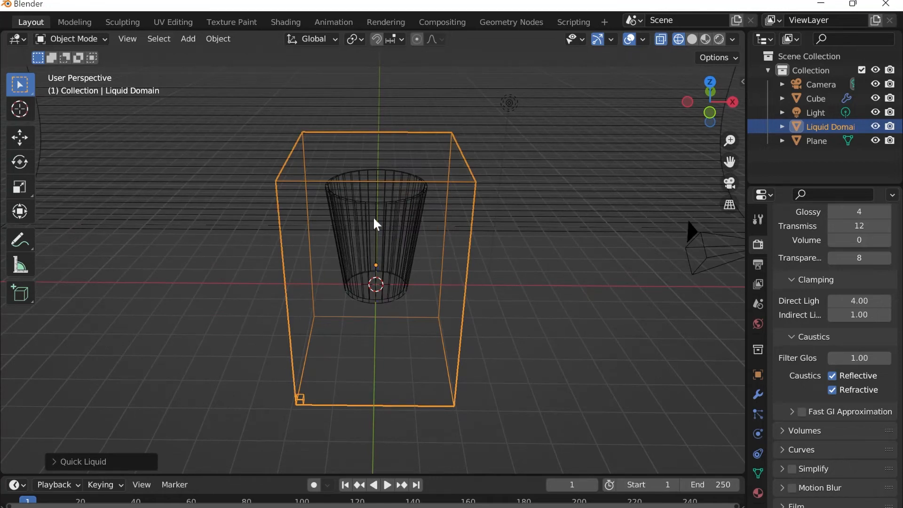
pyautogui.press('g')
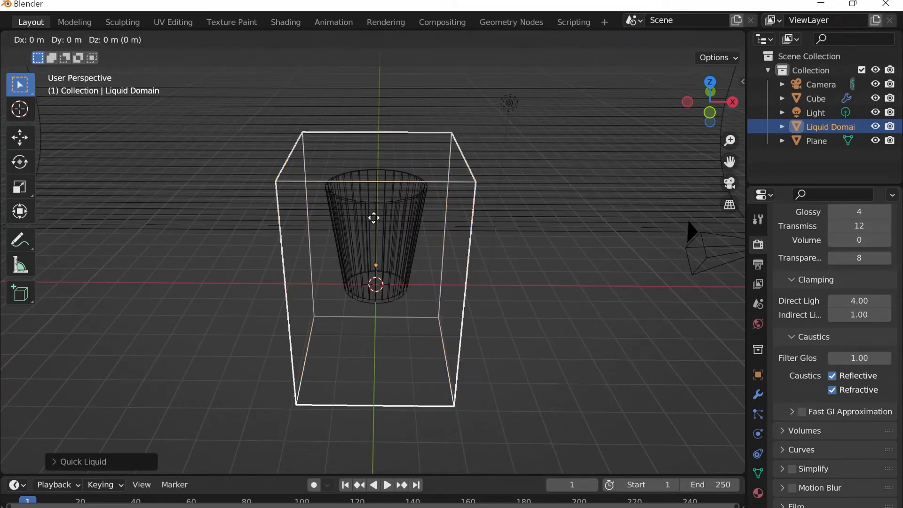
pyautogui.press('z')
pyautogui.click(376, 129)
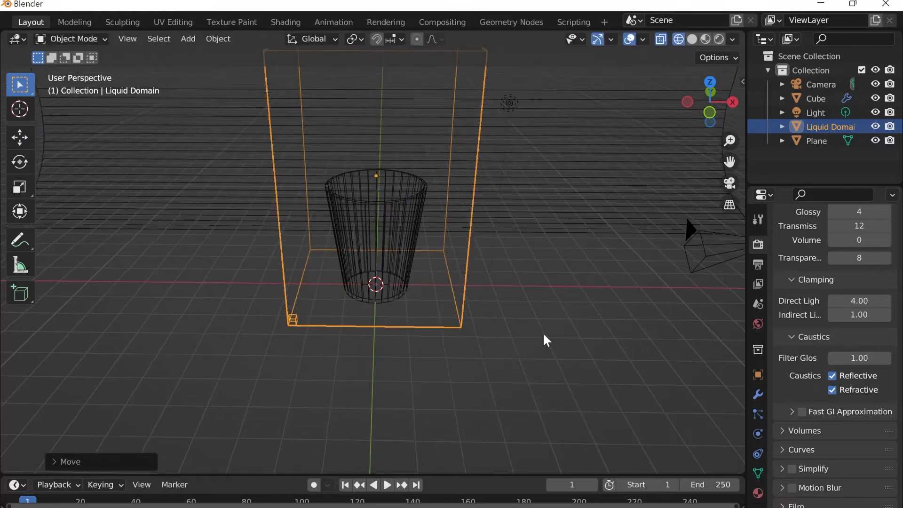
pyautogui.moveTo(545, 339); pyautogui.dragTo(546, 295, button='middle')
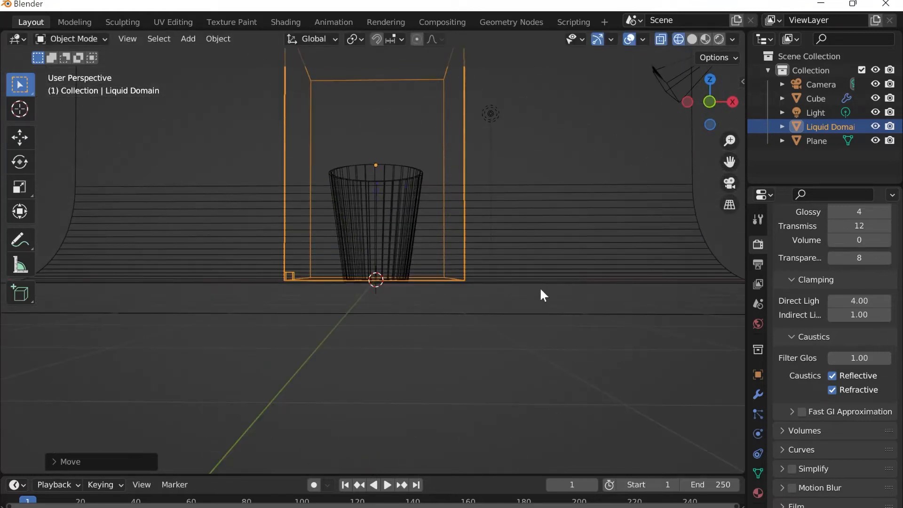
pyautogui.press('g')
pyautogui.press('z')
pyautogui.click(540, 297)
pyautogui.moveTo(513, 253); pyautogui.dragTo(505, 314, button='middle')
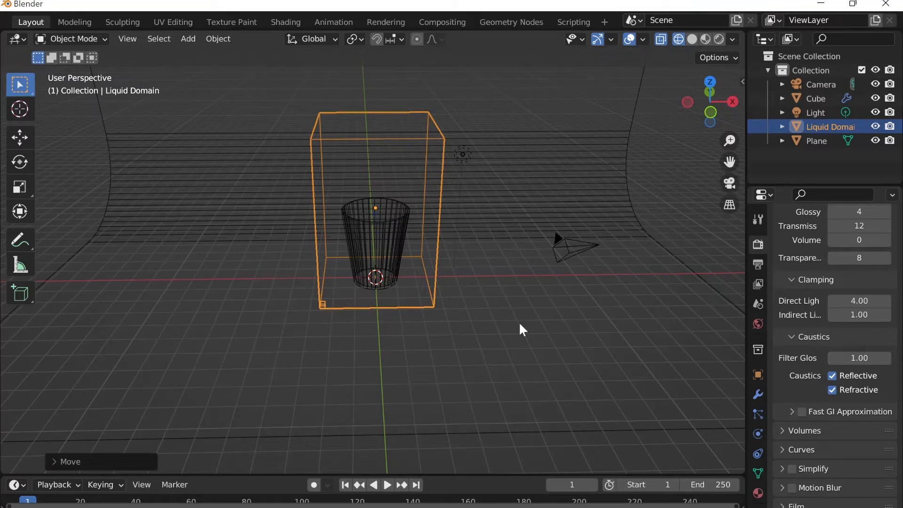
# Add a UV sphere mesh at the 3D cursor at the base of the cup
pyautogui.hotkey('shift', 'a')
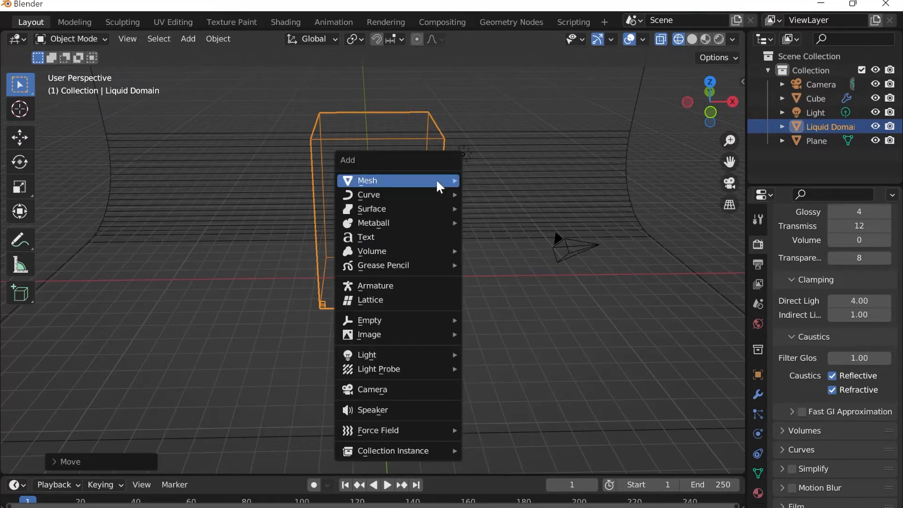
pyautogui.moveTo(436, 179)
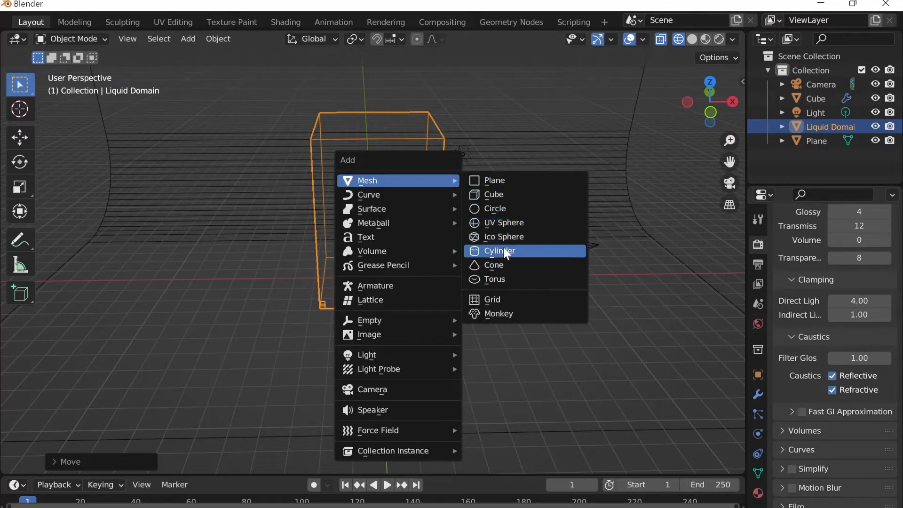
pyautogui.click(506, 222)
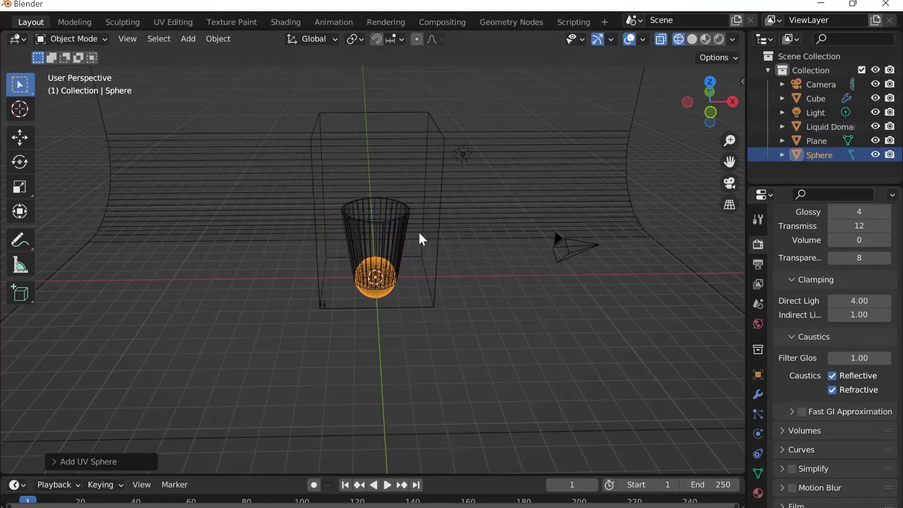
# Move the sphere up along the Z axis so it sits above the cup's rim, inside the liquid domain
pyautogui.press('g')
pyautogui.press('z')
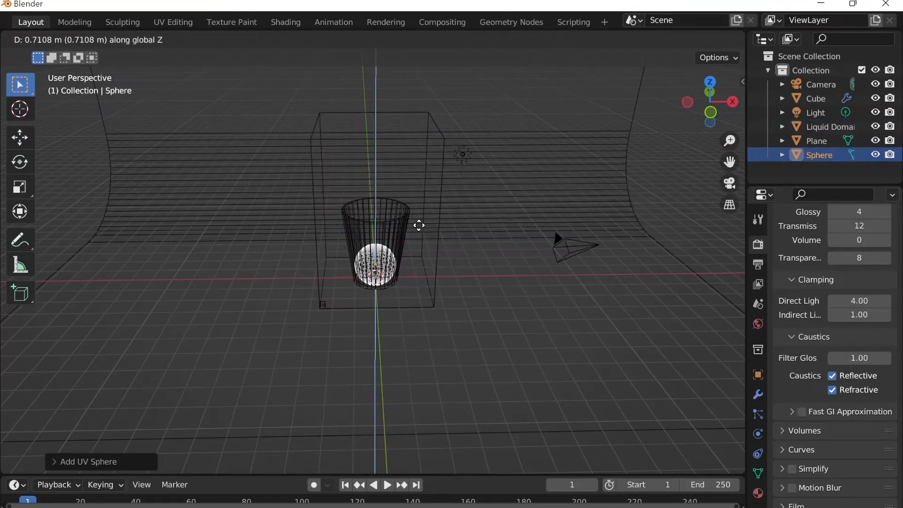
pyautogui.click(418, 137)
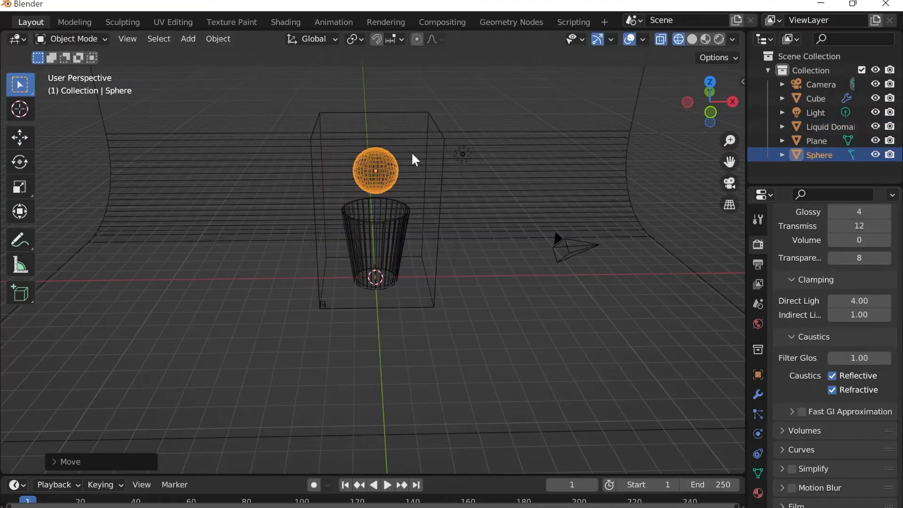
pyautogui.press('g')
pyautogui.press('z')
pyautogui.click(412, 145)
pyautogui.moveTo(414, 150); pyautogui.dragTo(468, 235, button='middle')
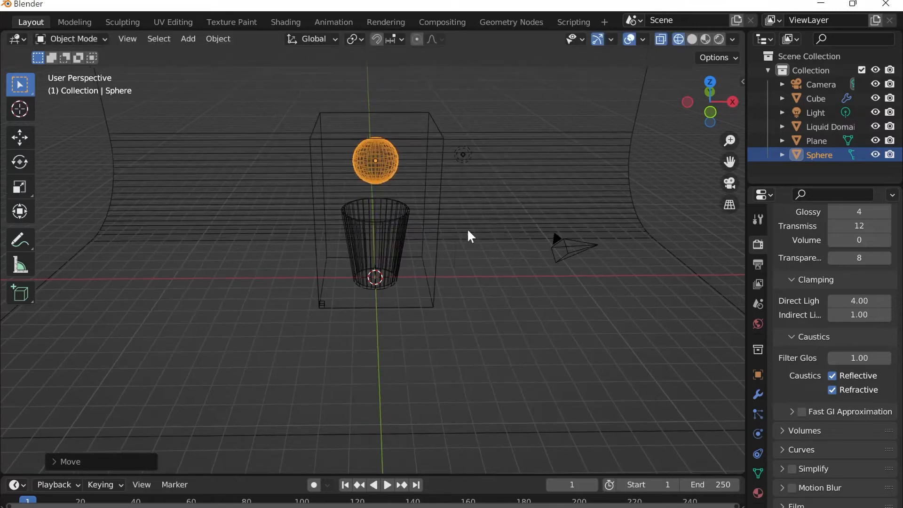
pyautogui.rightClick(423, 228)
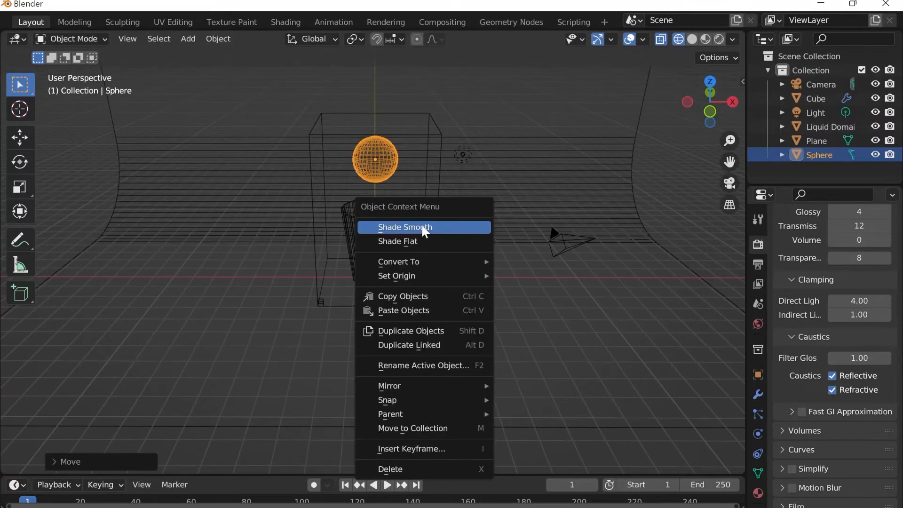
# Add Fluid physics to the sphere, with the type set to Flow and the flow type set to Liquid
pyautogui.click(753, 431)
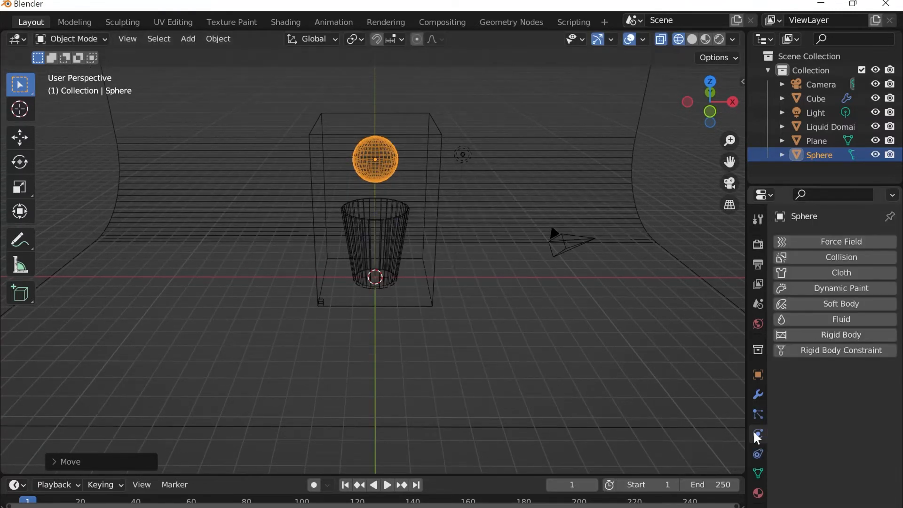
pyautogui.click(846, 316)
pyautogui.click(842, 394)
pyautogui.click(829, 441)
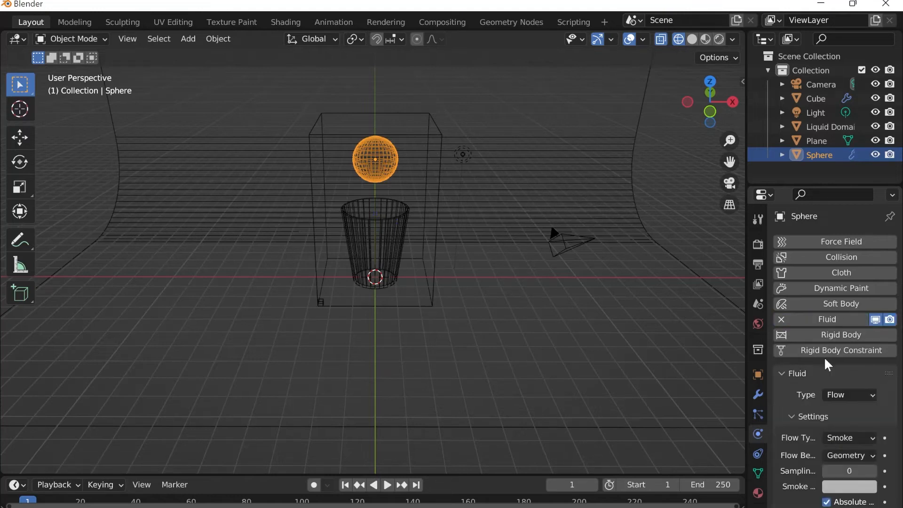
pyautogui.scroll(-5, 826, 359)
pyautogui.click(845, 313)
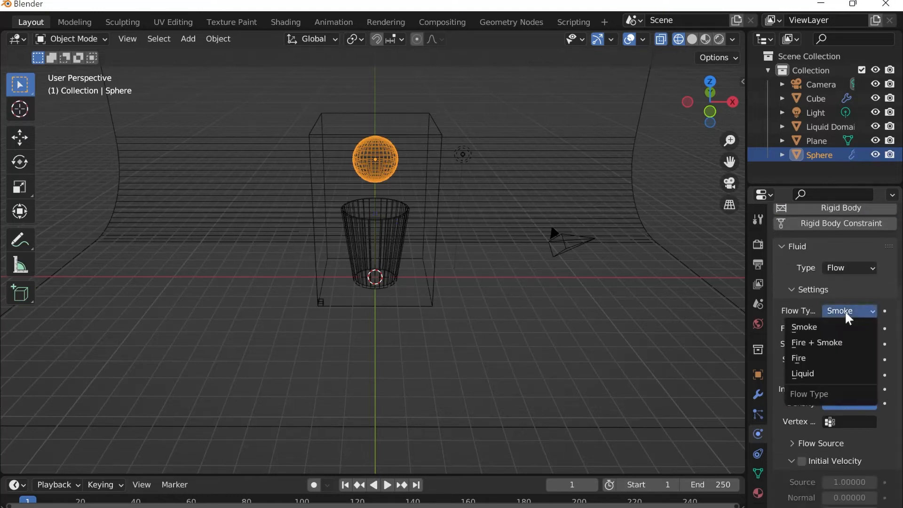
pyautogui.click(830, 370)
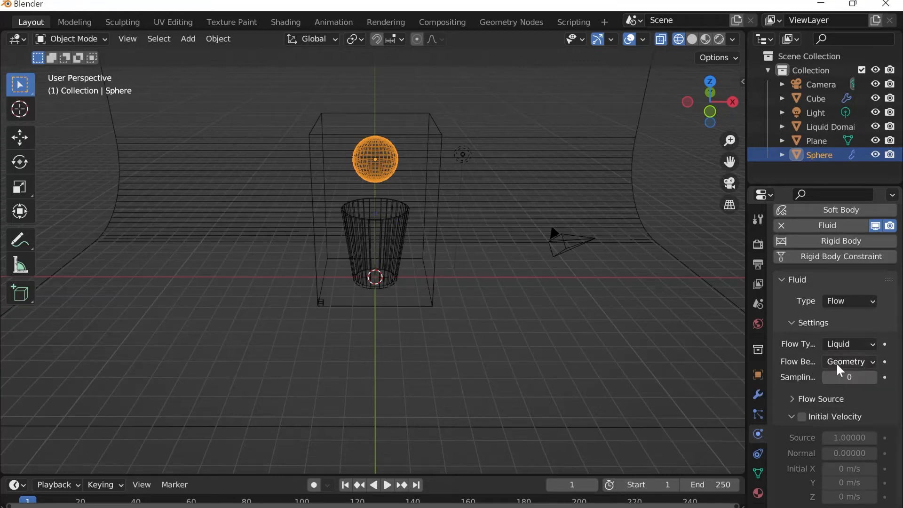
# Select the cup and change its fluid type to Effector
pyautogui.click(429, 124)
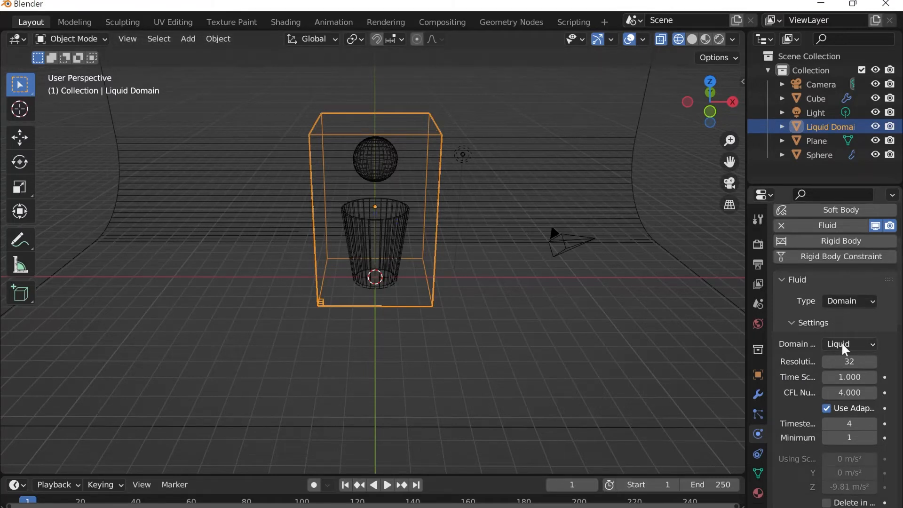
pyautogui.click(374, 217)
pyautogui.click(374, 218)
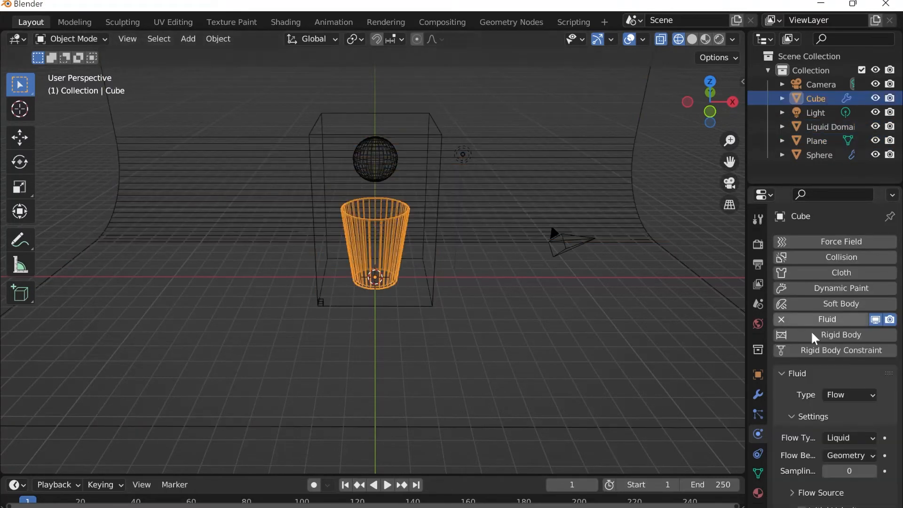
pyautogui.scroll(-4, 837, 330)
pyautogui.click(843, 311)
pyautogui.click(840, 377)
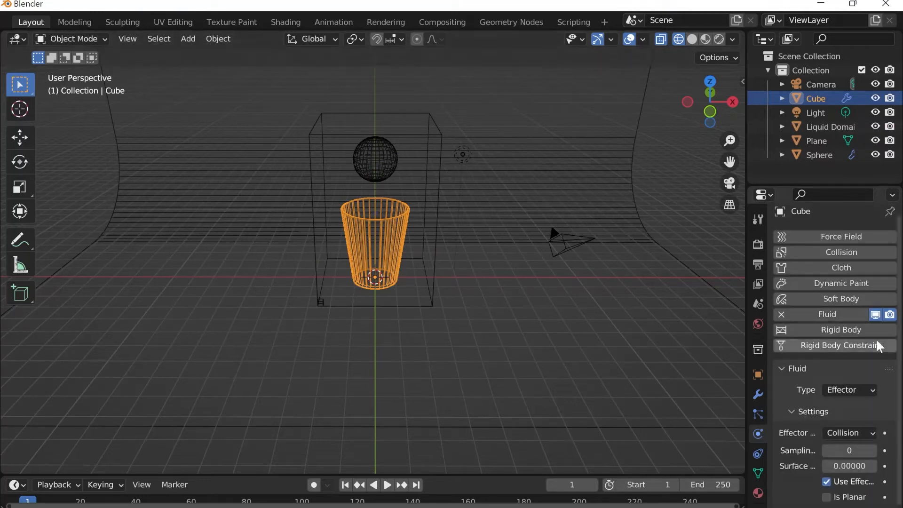
# Set the cup effector's surface thickness to 0.5 and enable Is Planar
pyautogui.click(849, 465)
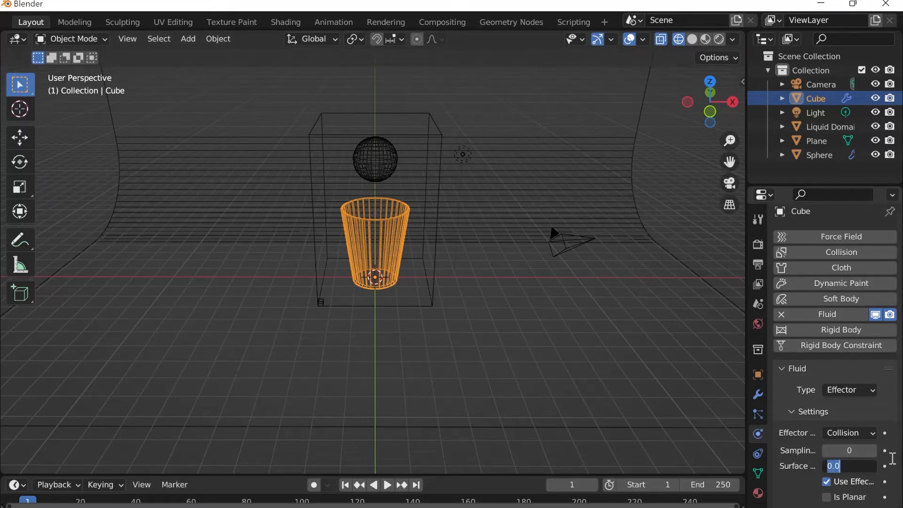
pyautogui.write('0.5')
pyautogui.press('Return')
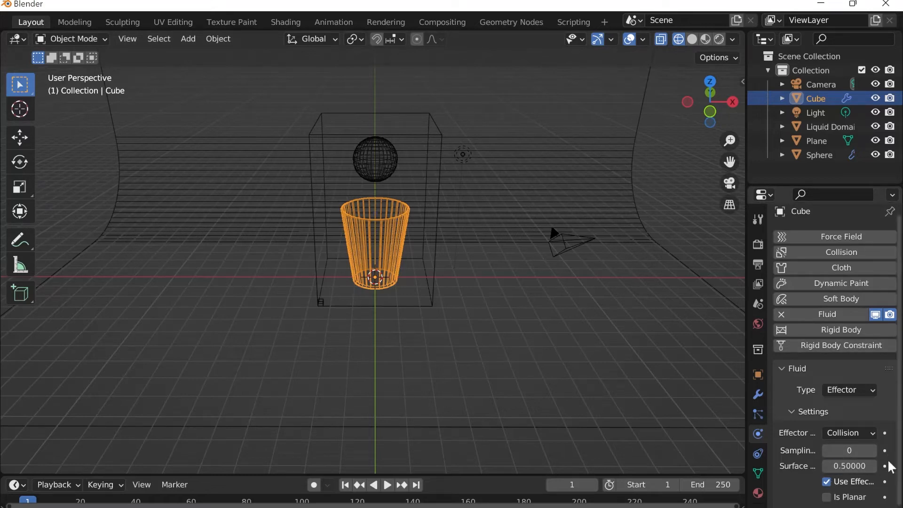
pyautogui.moveTo(743, 154); pyautogui.dragTo(668, 155)
pyautogui.click(781, 440)
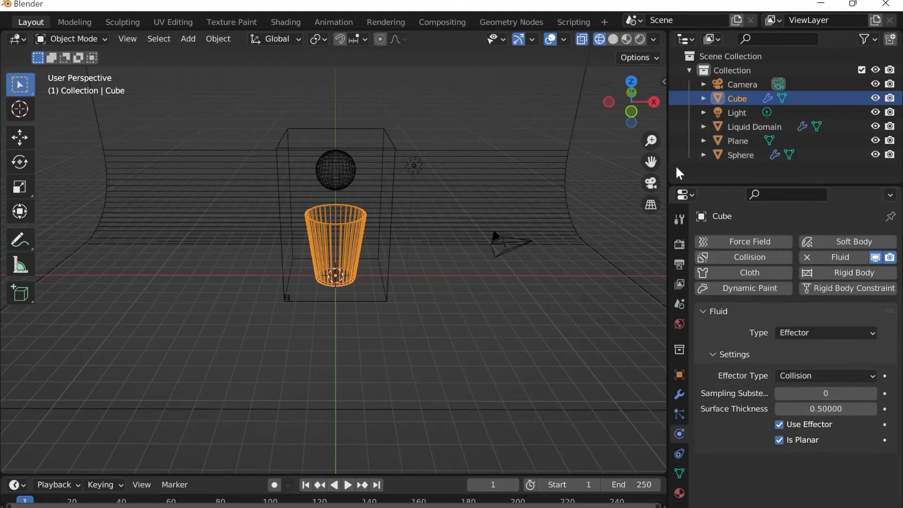
pyautogui.moveTo(671, 168); pyautogui.dragTo(749, 178)
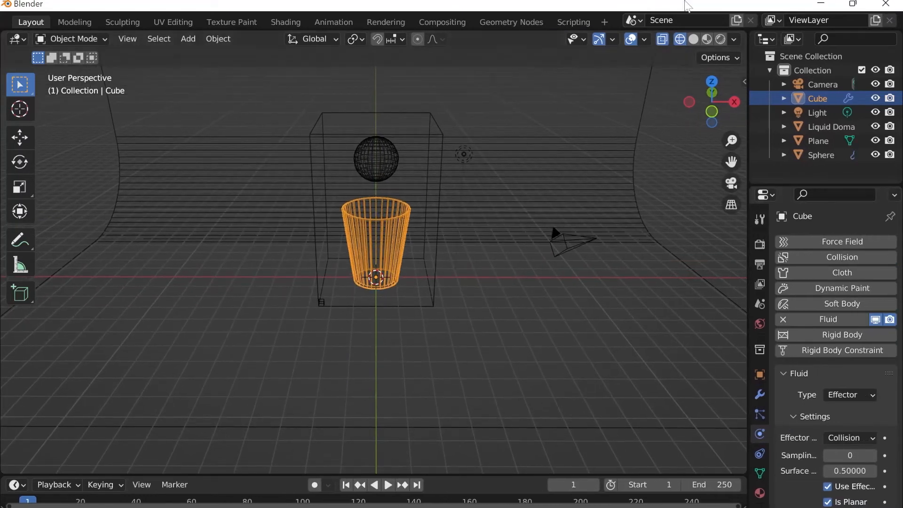
# Select the liquid domain and set its resolution divisions to 64
pyautogui.click(430, 127)
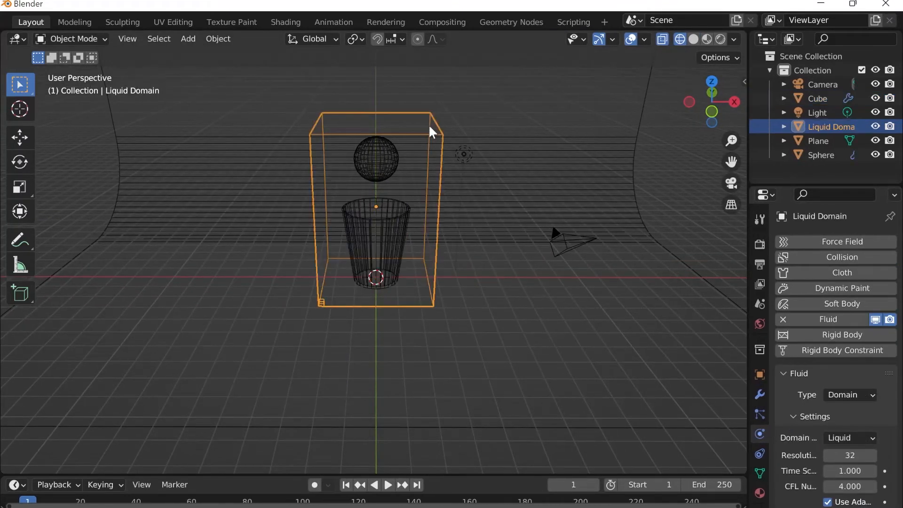
pyautogui.scroll(-5, 781, 386)
pyautogui.click(839, 342)
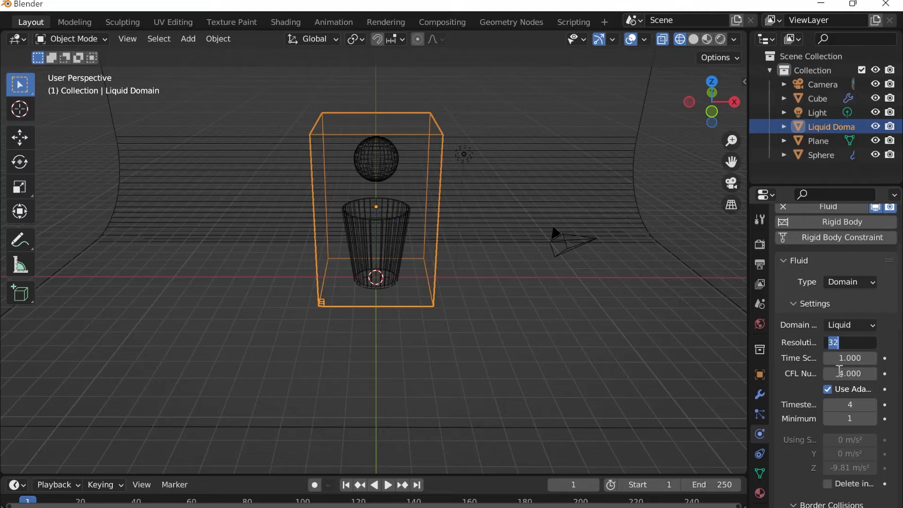
pyautogui.write('64')
pyautogui.press('Return')
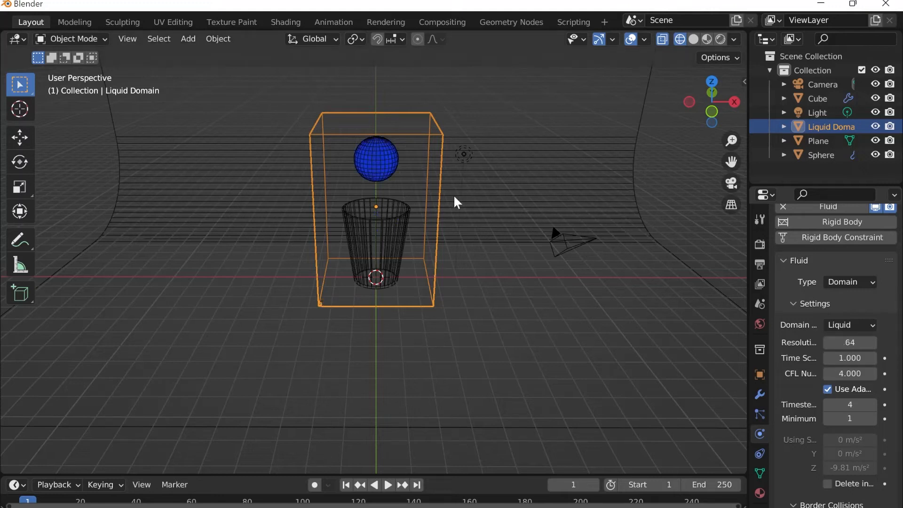
# Enable Mesh generation for the liquid domain
pyautogui.scroll(-20, 820, 366)
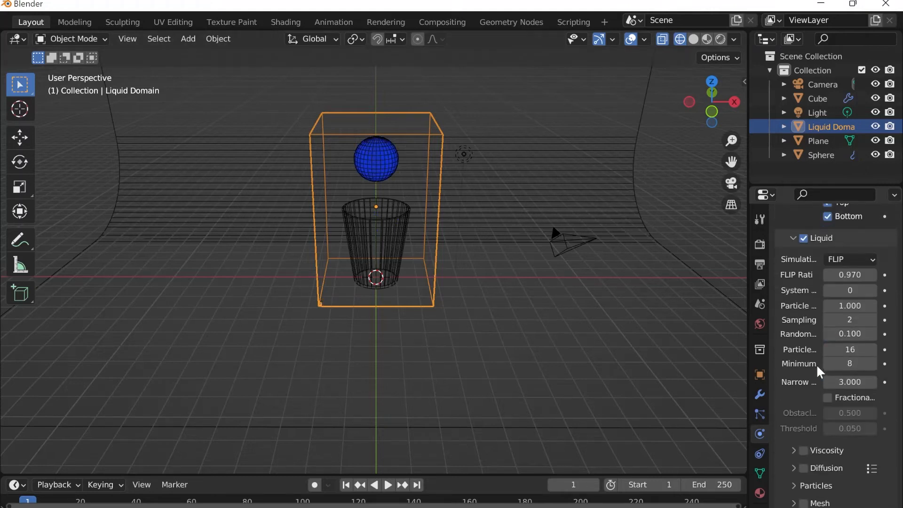
pyautogui.click(805, 321)
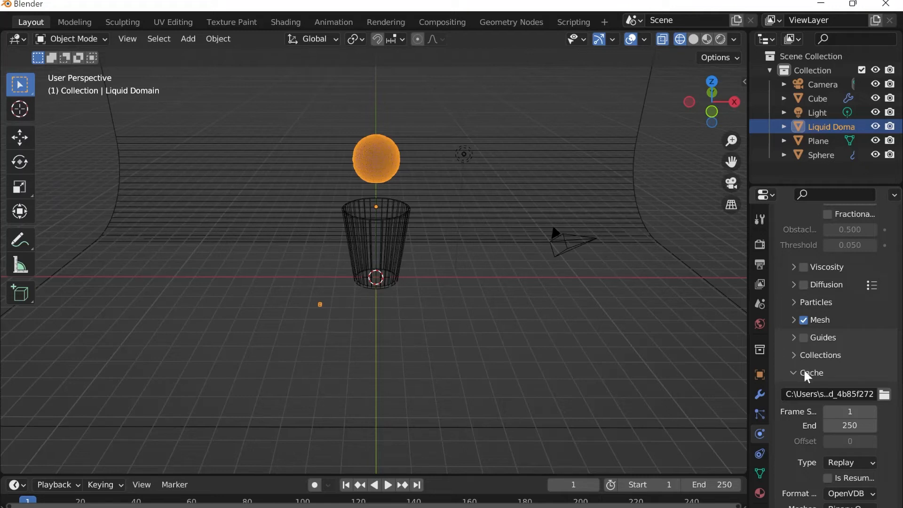
pyautogui.scroll(-3, 834, 311)
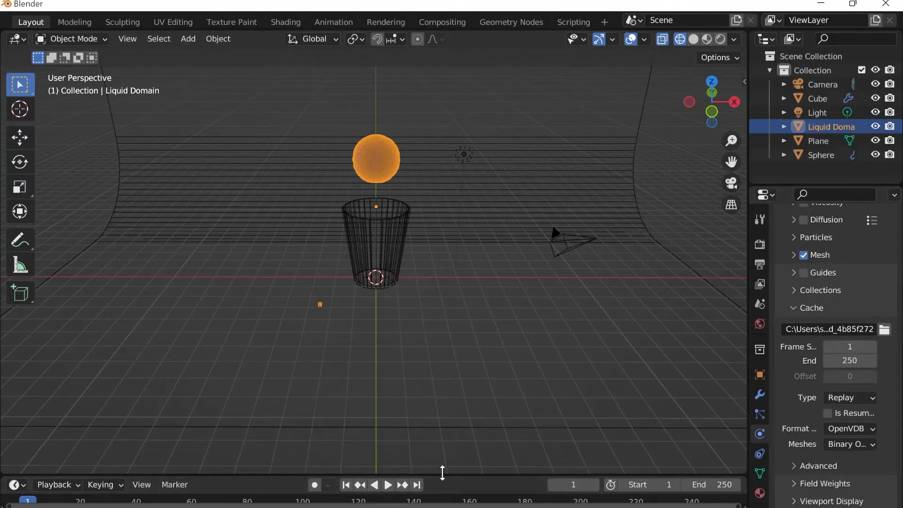
# Enlarge the timeline area and save the project as untitled.blend in the Documents folder
pyautogui.moveTo(443, 474); pyautogui.dragTo(444, 414)
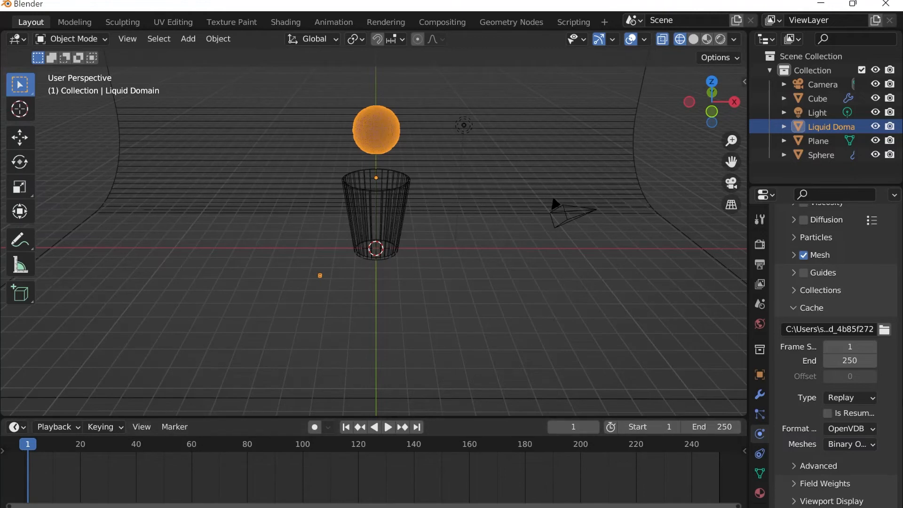
pyautogui.hotkey('ctrl', 's')
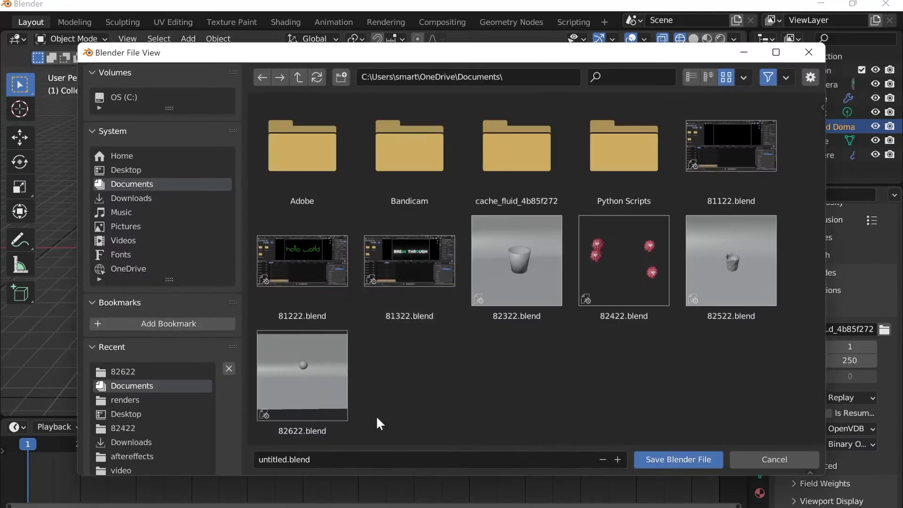
pyautogui.click(662, 460)
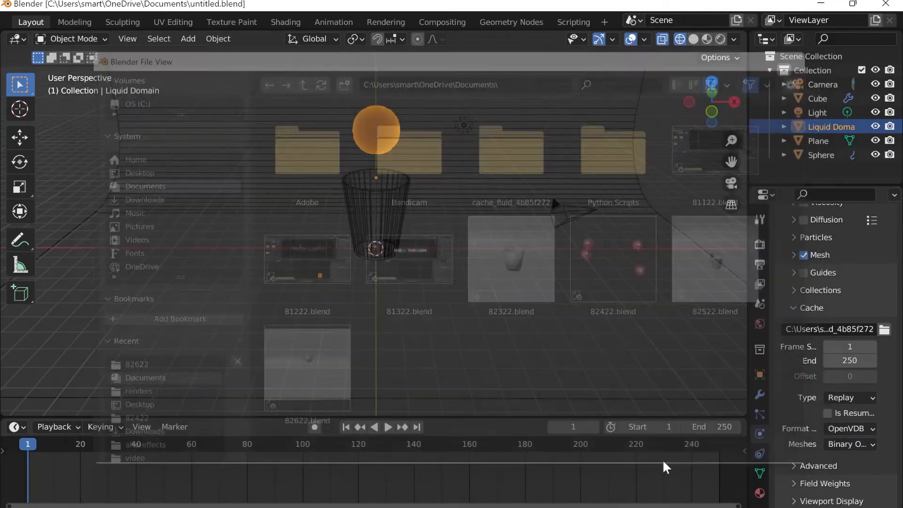
# Switch the viewport to material preview and change the liquid domain's surface shader to Principled BSDF
pyautogui.click(708, 37)
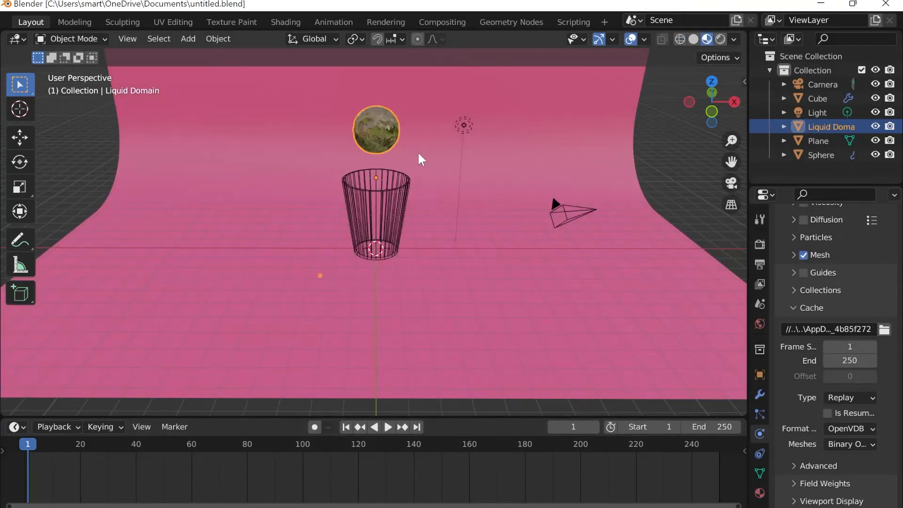
pyautogui.click(762, 492)
pyautogui.click(847, 261)
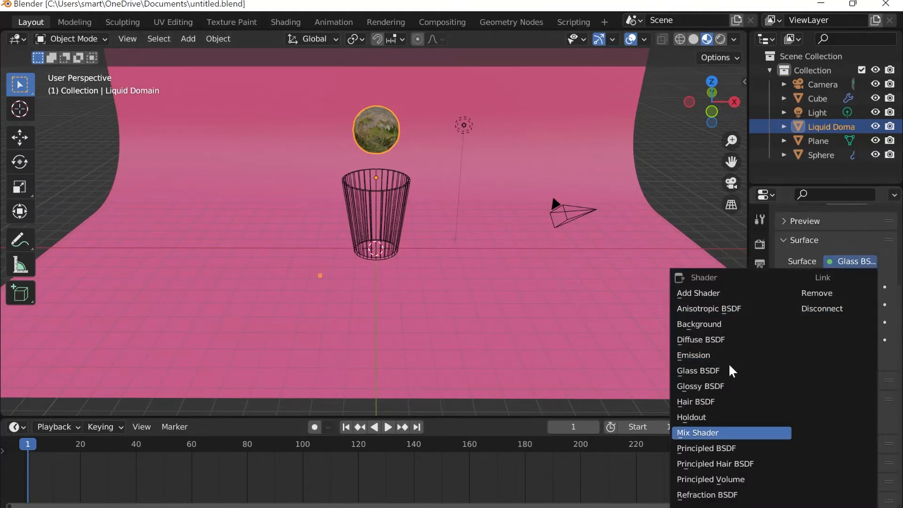
pyautogui.click(710, 449)
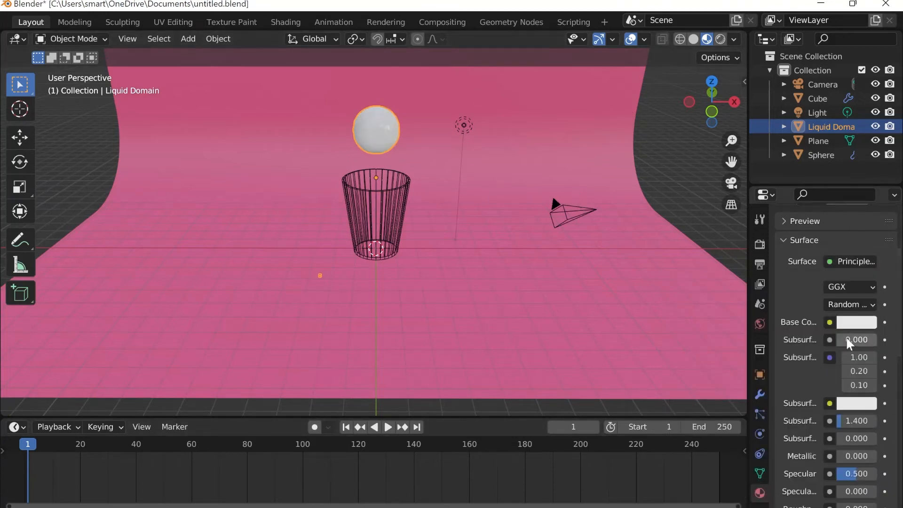
pyautogui.scroll(1, 833, 318)
pyautogui.scroll(2, 375, 113)
pyautogui.scroll(-2, 376, 112)
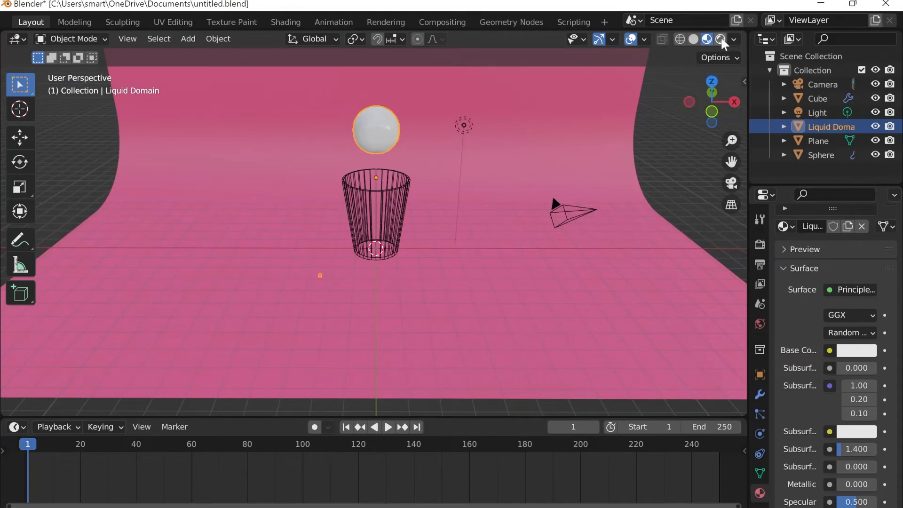
# Switch the viewport back to wireframe display and look through the liquid material's shader settings
pyautogui.click(696, 40)
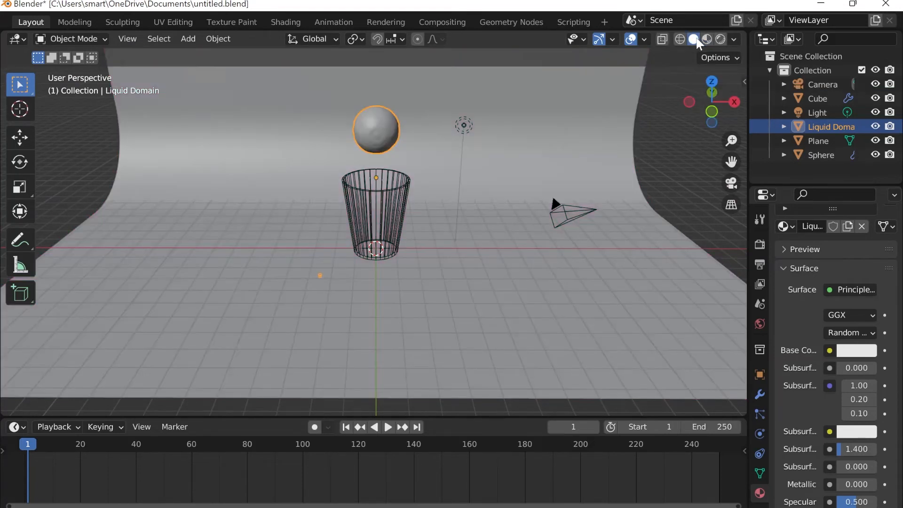
pyautogui.click(679, 39)
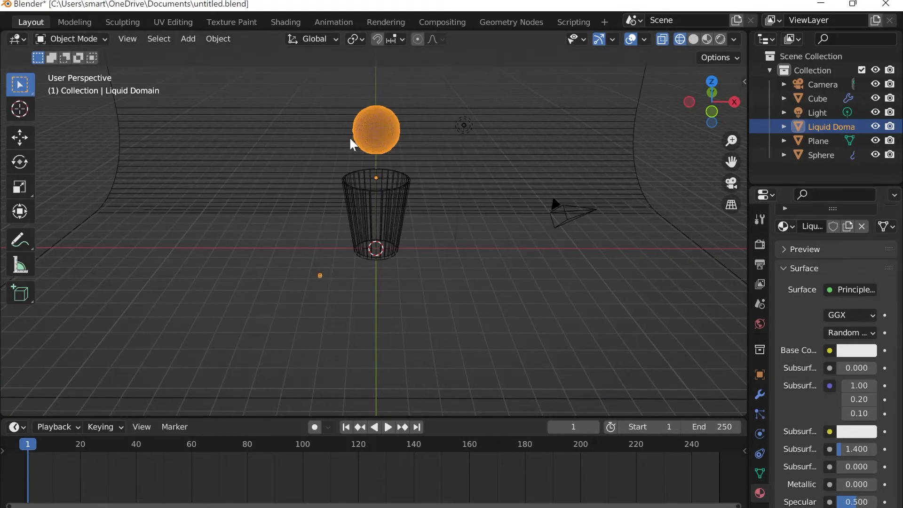
pyautogui.scroll(-10, 794, 453)
pyautogui.scroll(-4, 791, 447)
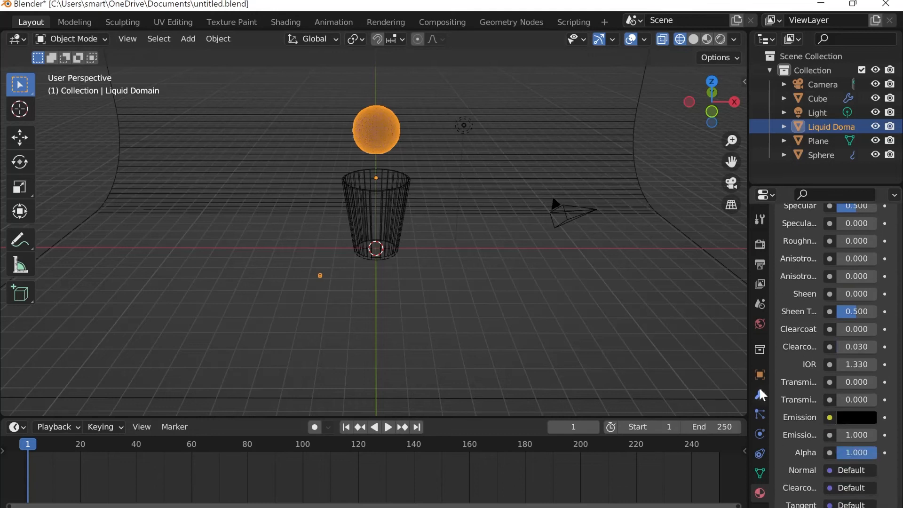
# In the liquid domain's cache settings, keep the type at Replay and enable Is Resumable
pyautogui.click(764, 431)
pyautogui.scroll(-17, 833, 348)
pyautogui.click(840, 399)
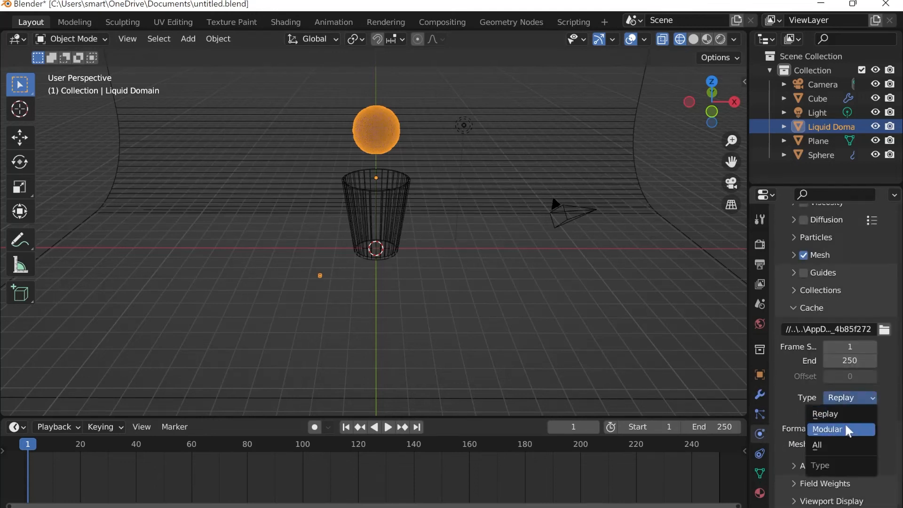
pyautogui.click(846, 429)
pyautogui.click(840, 437)
pyautogui.click(841, 450)
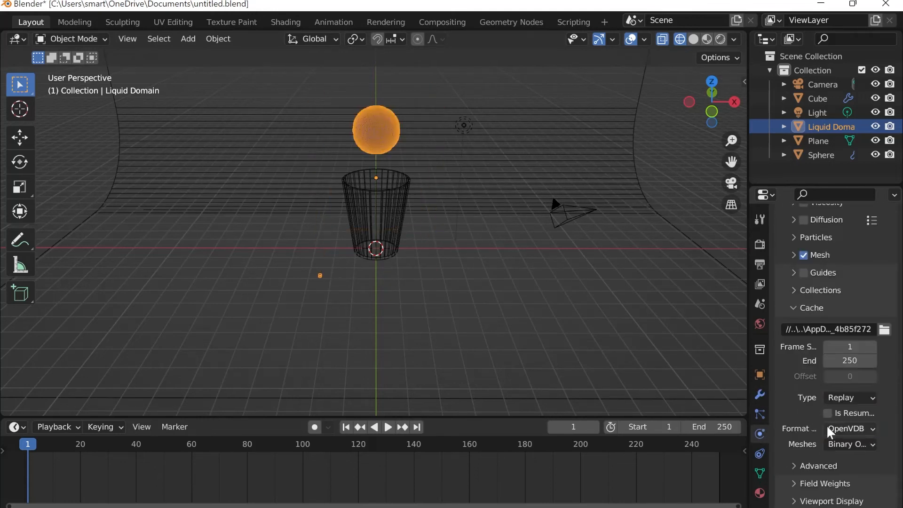
# Play the animation to run the liquid simulation and inspect the liquid inside the cup up close
pyautogui.click(387, 426)
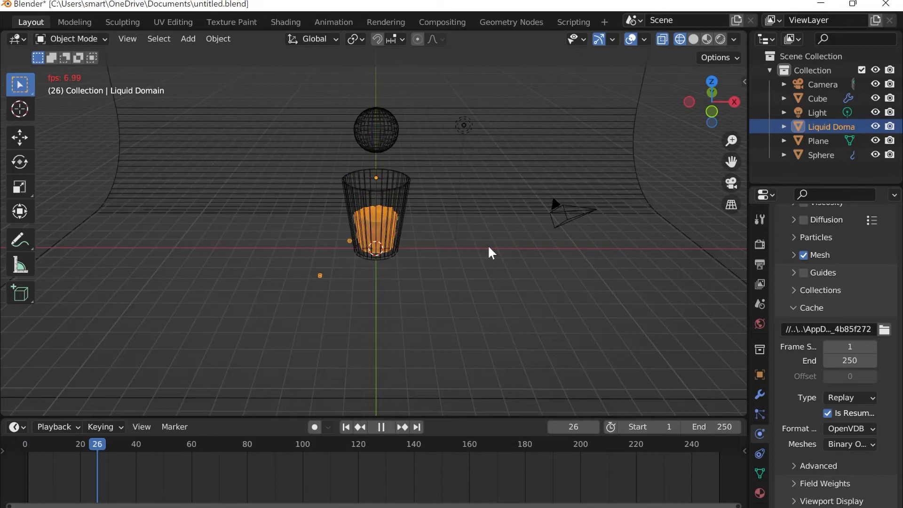
pyautogui.scroll(8, 259, 198)
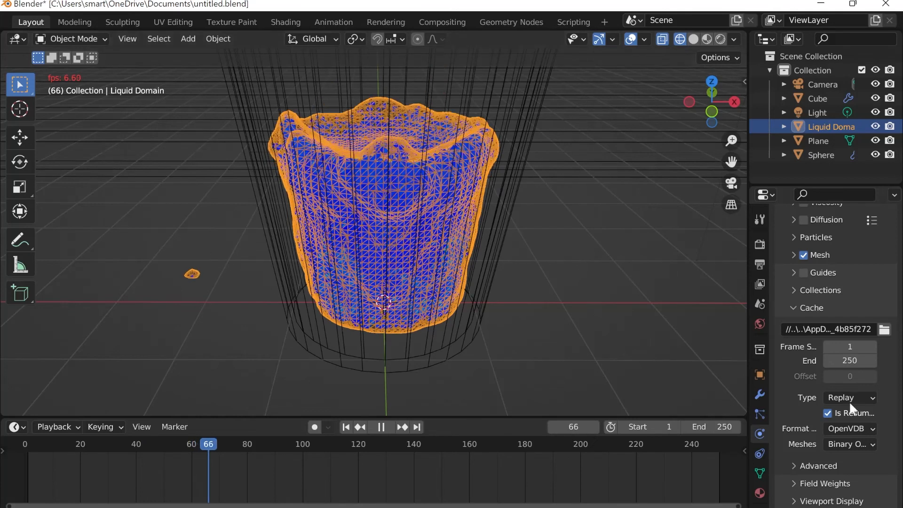
# Set the liquid domain's resolution divisions to 70 and pause the animation playback
pyautogui.scroll(5, 837, 377)
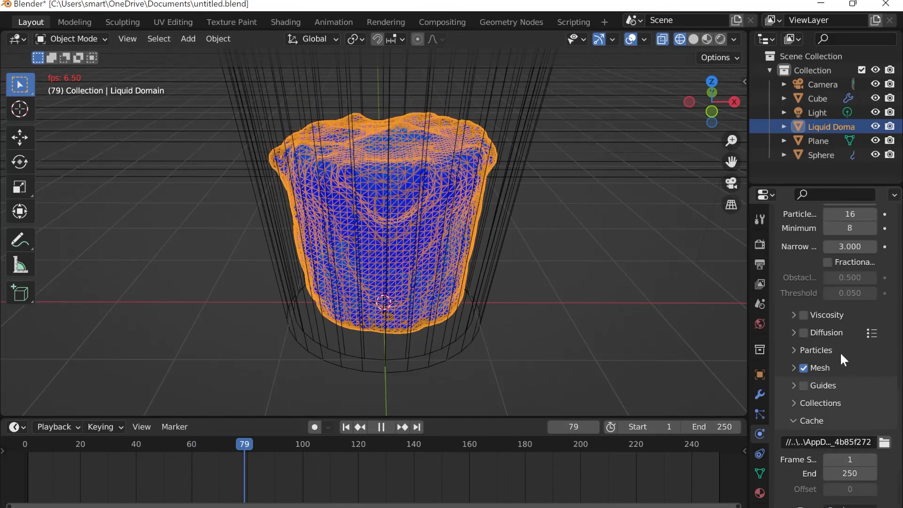
pyautogui.scroll(15, 841, 355)
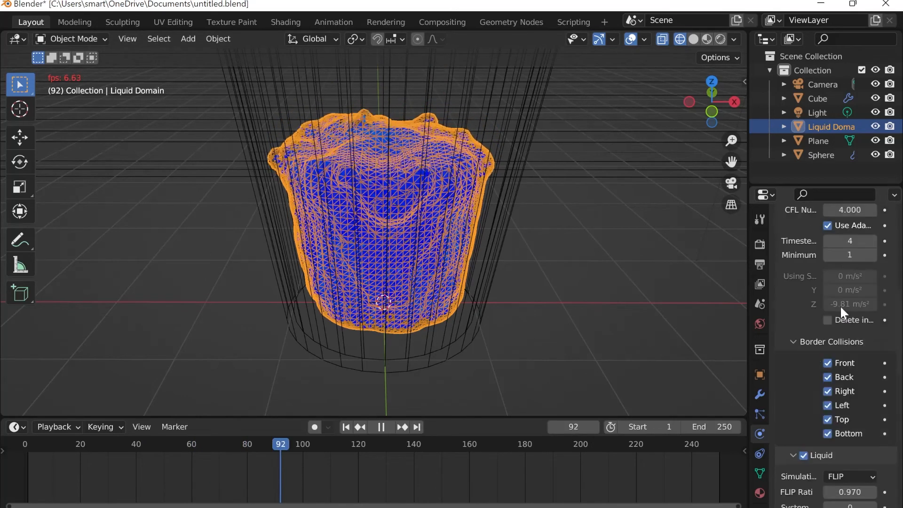
pyautogui.scroll(8, 841, 305)
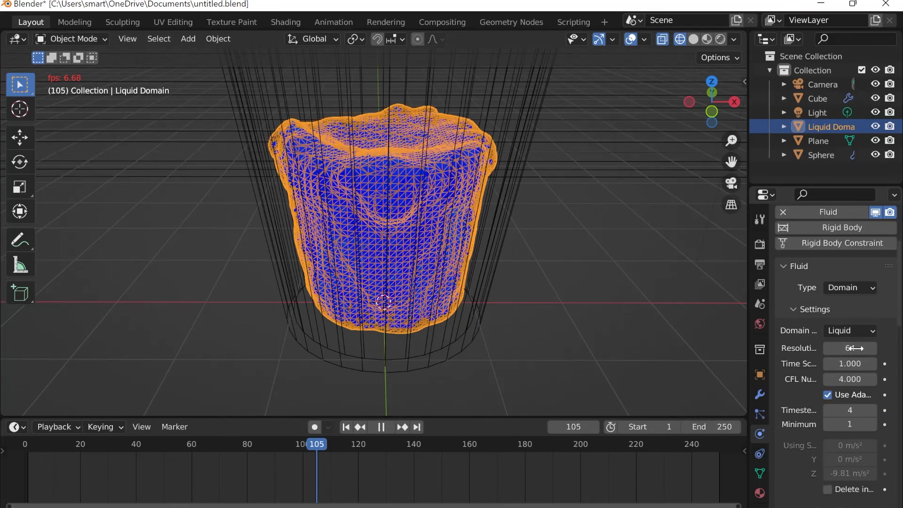
pyautogui.click(855, 348)
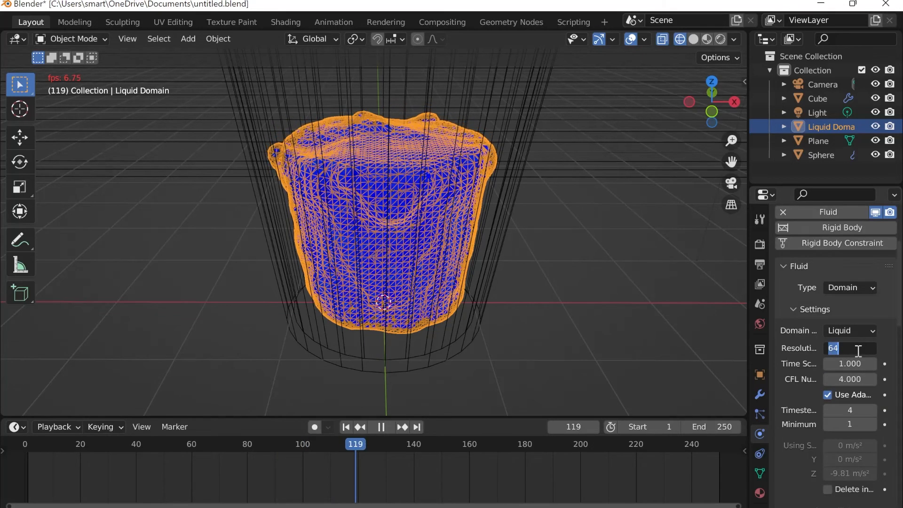
pyautogui.write('70')
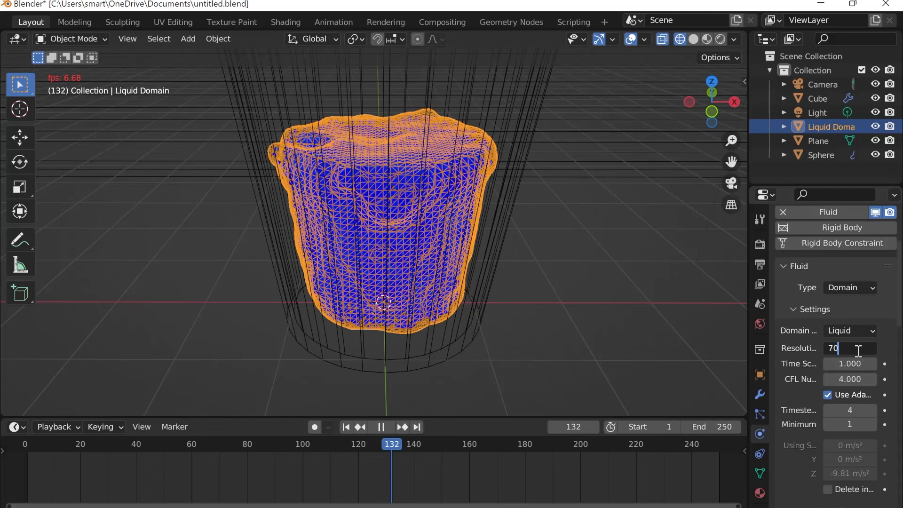
pyautogui.press('Return')
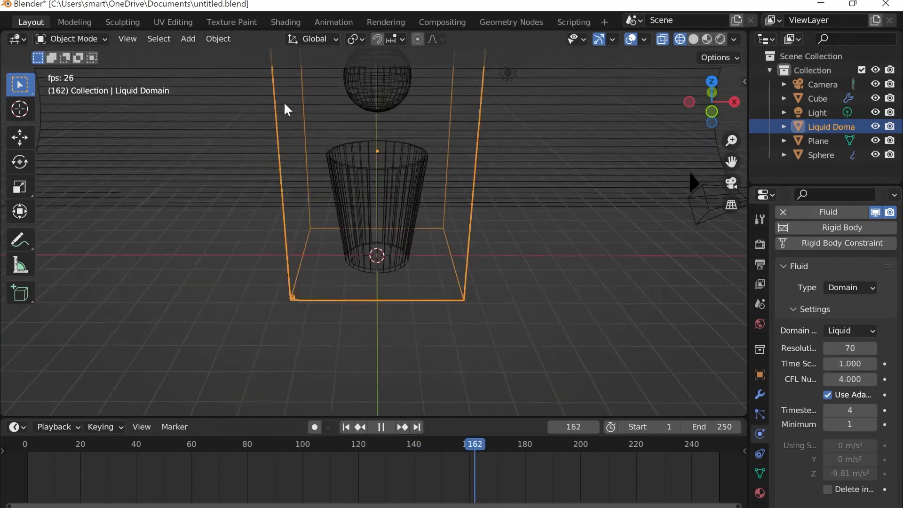
pyautogui.scroll(-3, 292, 122)
pyautogui.click(381, 426)
# Reset the liquid domain's cache by switching its type to Modular and back to Replay
pyautogui.scroll(-8, 813, 383)
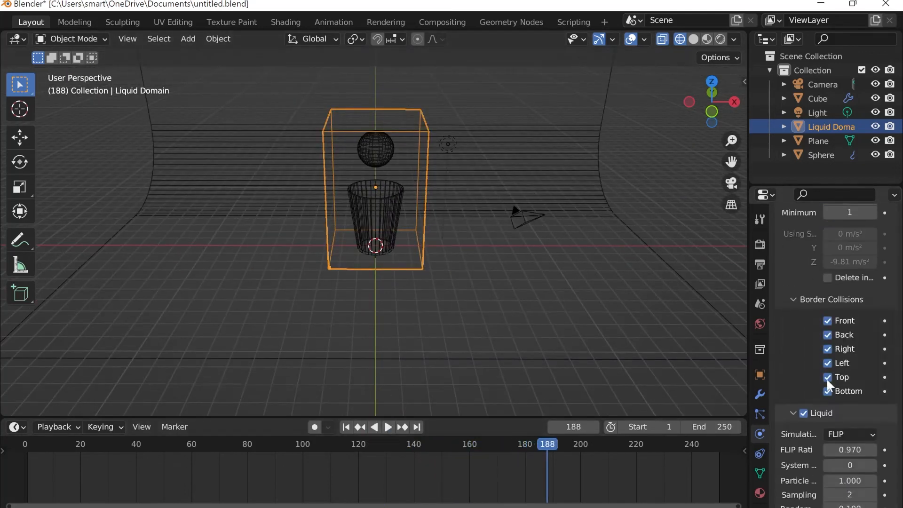
pyautogui.scroll(-15, 827, 380)
pyautogui.click(857, 398)
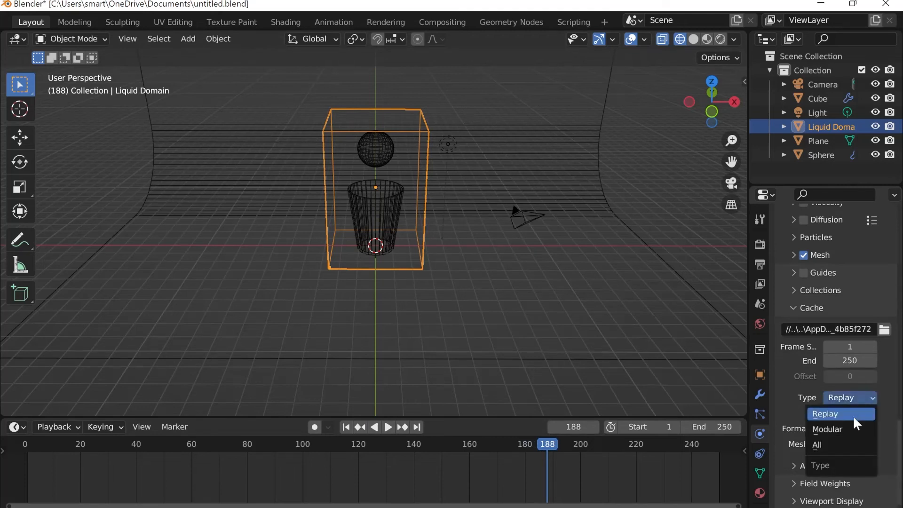
pyautogui.click(846, 428)
pyautogui.click(853, 420)
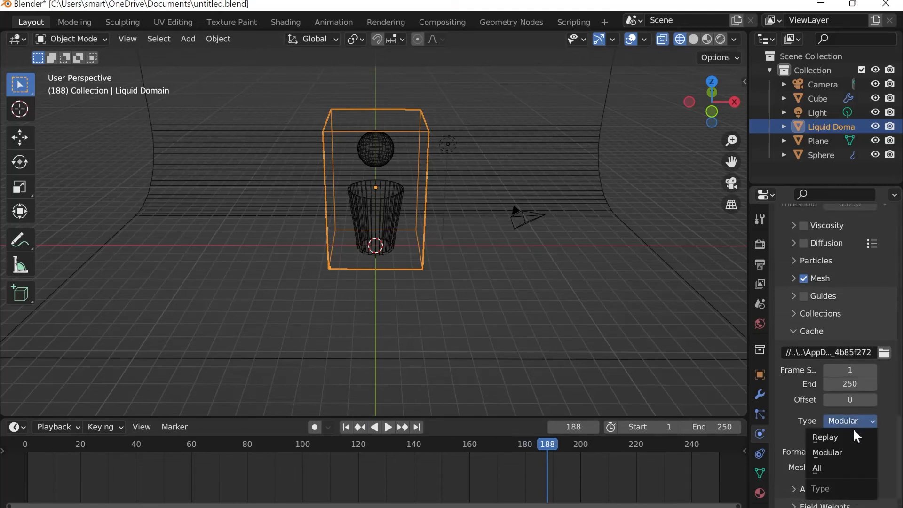
pyautogui.click(854, 437)
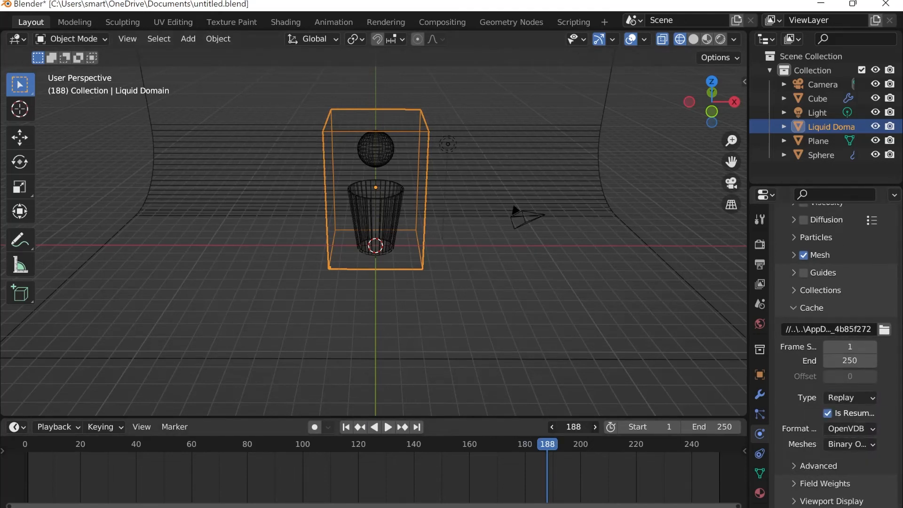
# Set the current frame to 0 and play the animation to recalculate the liquid simulation, then stop playback
pyautogui.write('0')
pyautogui.press('Return')
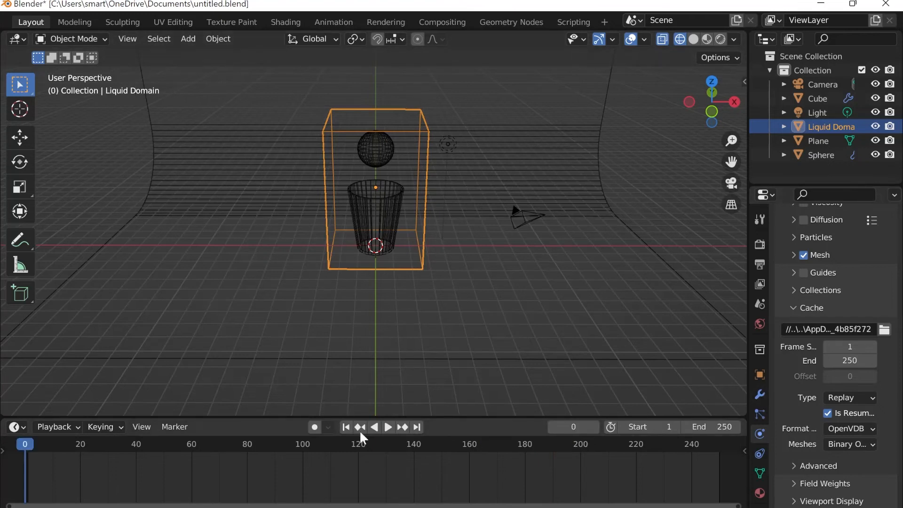
pyautogui.click(389, 427)
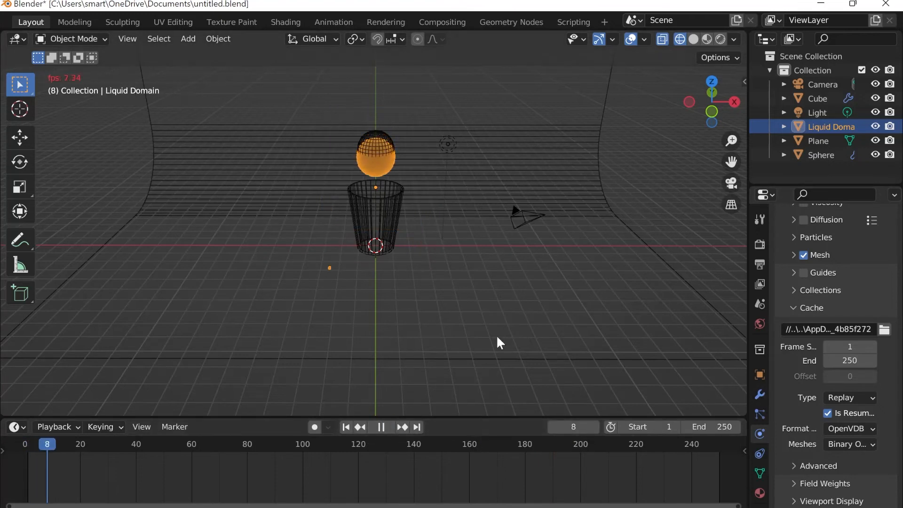
pyautogui.scroll(6, 416, 231)
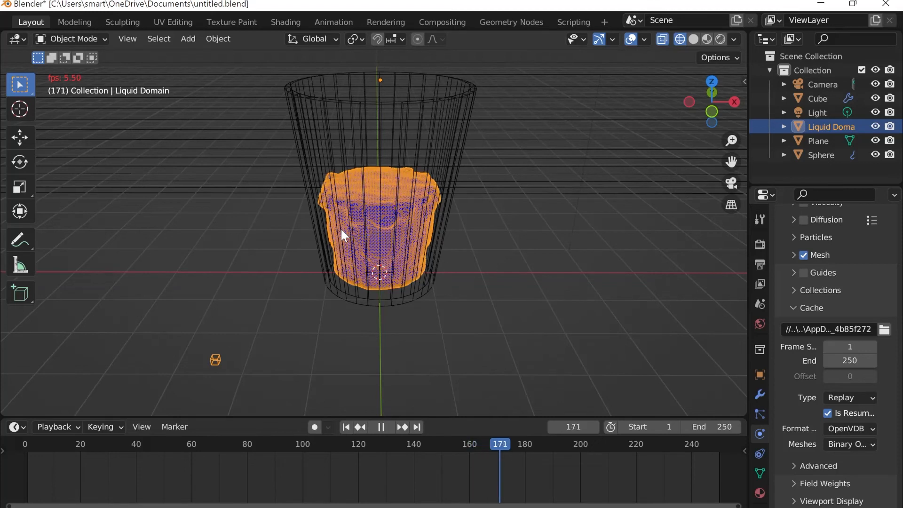
pyautogui.press('Escape')
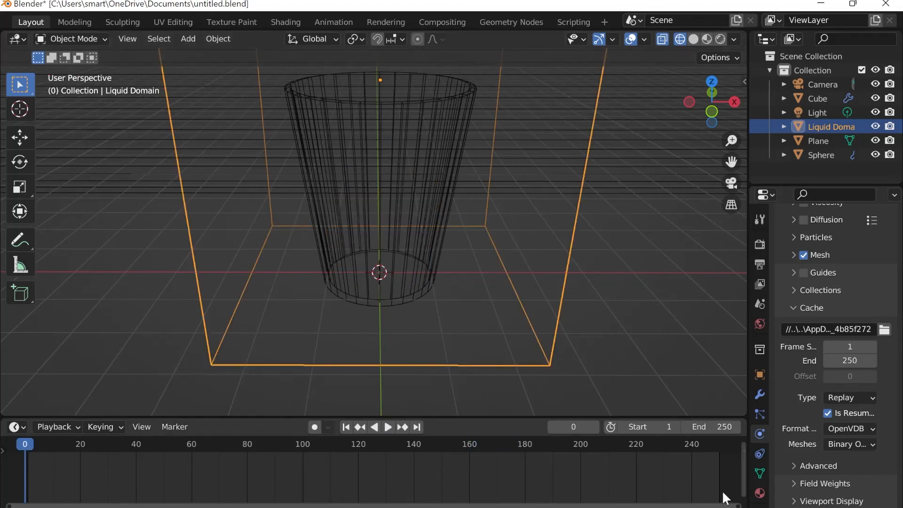
# Scrub the timeline to frame 162 and set the scene's end frame to 150
pyautogui.moveTo(27, 441); pyautogui.dragTo(495, 439)
pyautogui.moveTo(592, 445); pyautogui.dragTo(475, 457)
pyautogui.click(700, 429)
pyautogui.write('1')
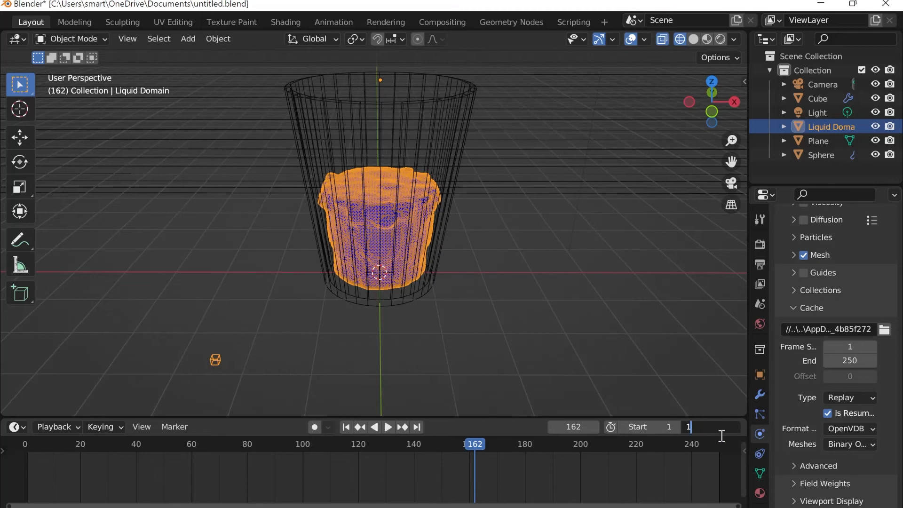
pyautogui.write('50')
pyautogui.press('Return')
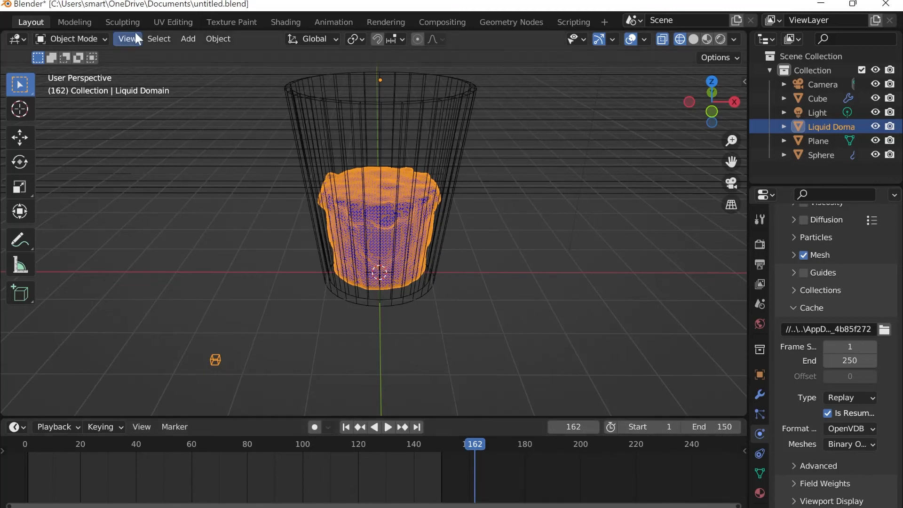
# Inspect the liquid in the cup in rendered and material preview shading, finishing with the viewport in rendered display
pyautogui.scroll(-3, 559, 167)
pyautogui.click(721, 39)
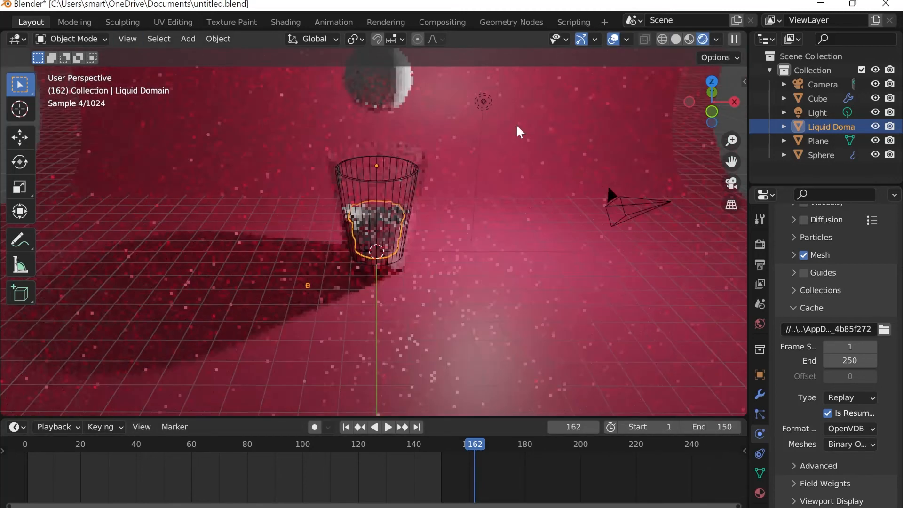
pyautogui.click(690, 39)
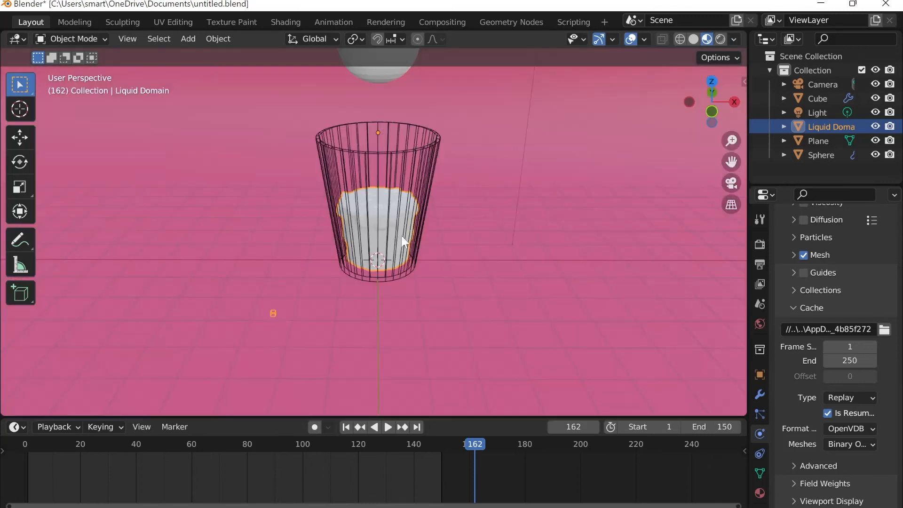
pyautogui.scroll(5, 395, 233)
pyautogui.moveTo(417, 197)
pyautogui.mouseDown(button='middle')
pyautogui.moveTo(430, 261)
pyautogui.moveTo(425, 207)
pyautogui.mouseUp(button='middle')
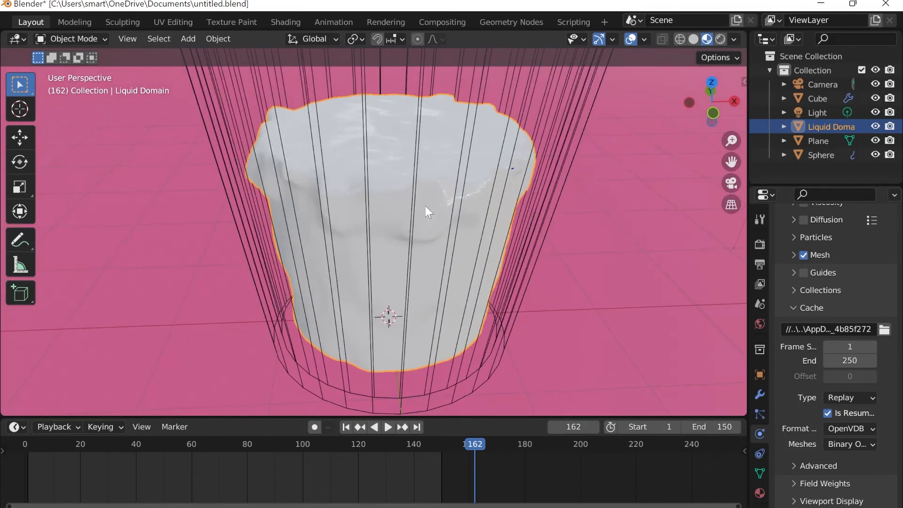
pyautogui.click(720, 39)
pyautogui.scroll(-5, 428, 150)
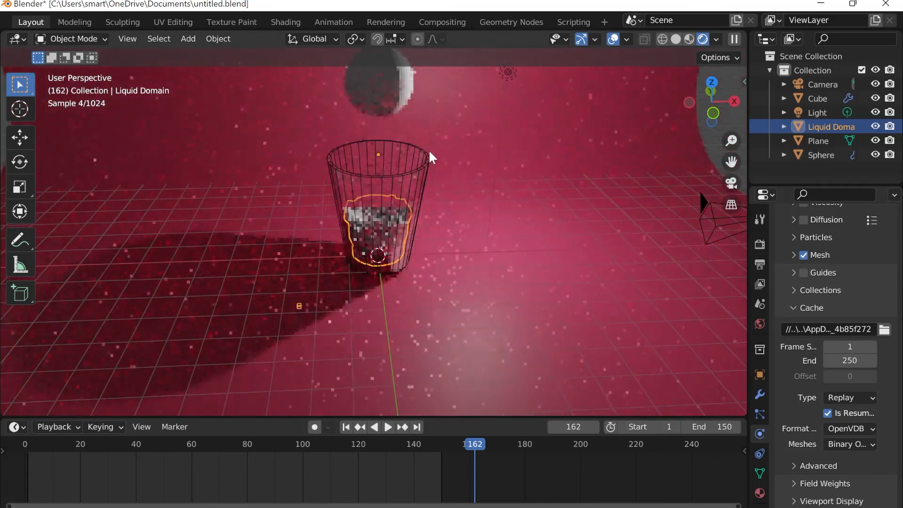
# Hide the liquid-emitting sphere in the viewport and disable it in renders
pyautogui.click(401, 110)
pyautogui.moveTo(401, 110); pyautogui.dragTo(420, 116, button='middle')
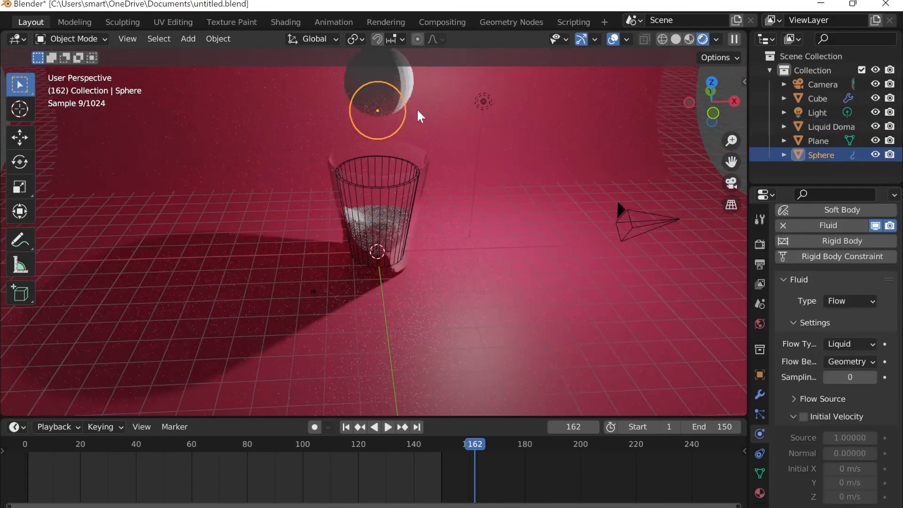
pyautogui.press('h')
pyautogui.scroll(-2, 360, 143)
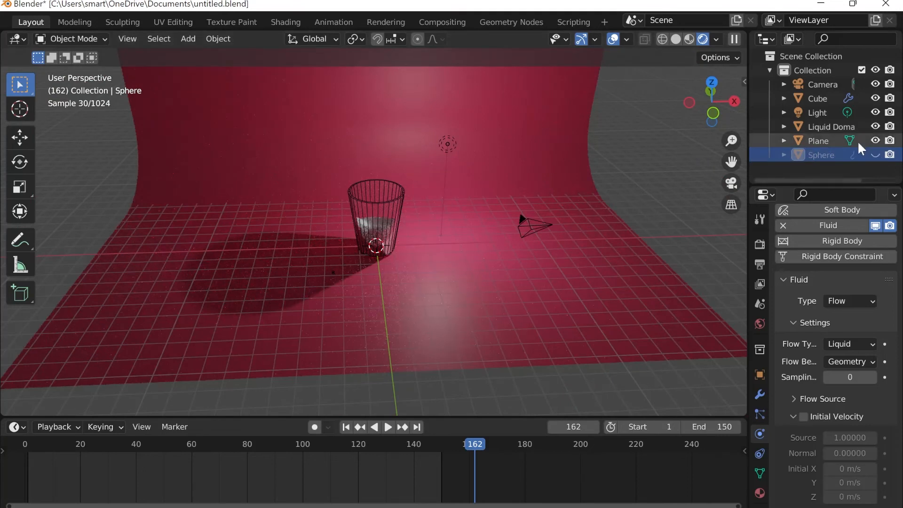
pyautogui.click(890, 155)
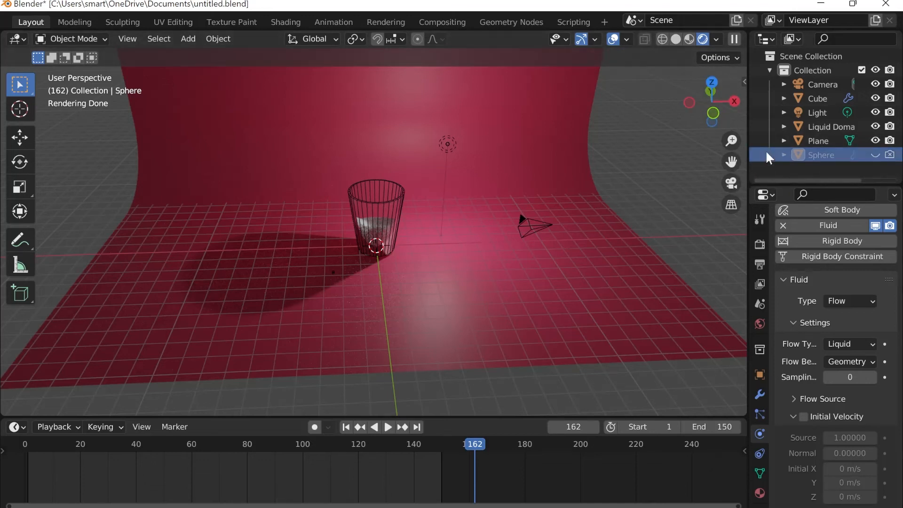
# Add a Video Editing workspace and move its playhead back to the start of the sequence
pyautogui.click(604, 22)
pyautogui.moveTo(606, 104)
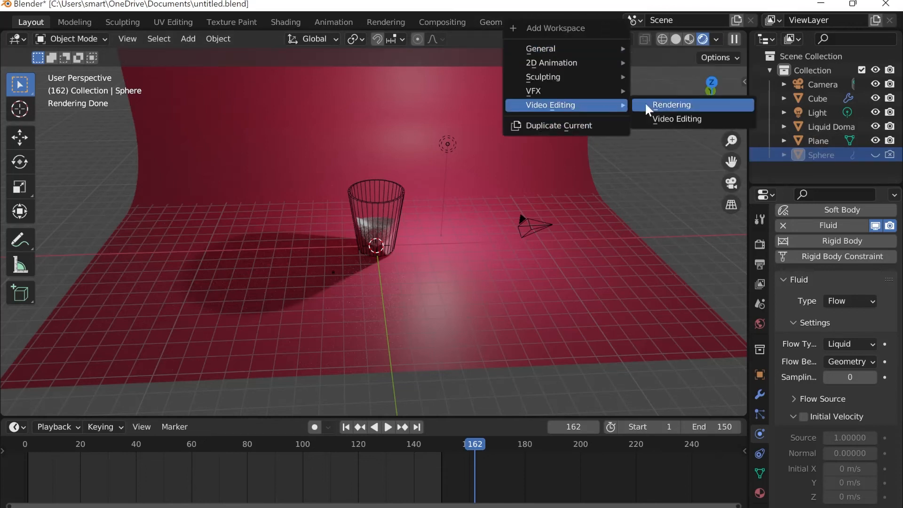
pyautogui.click(663, 118)
pyautogui.moveTo(521, 288); pyautogui.dragTo(118, 308)
# Set the render output path to the 82622 folder inside Desktop\Blender\Animations
pyautogui.scroll(-1, 852, 148)
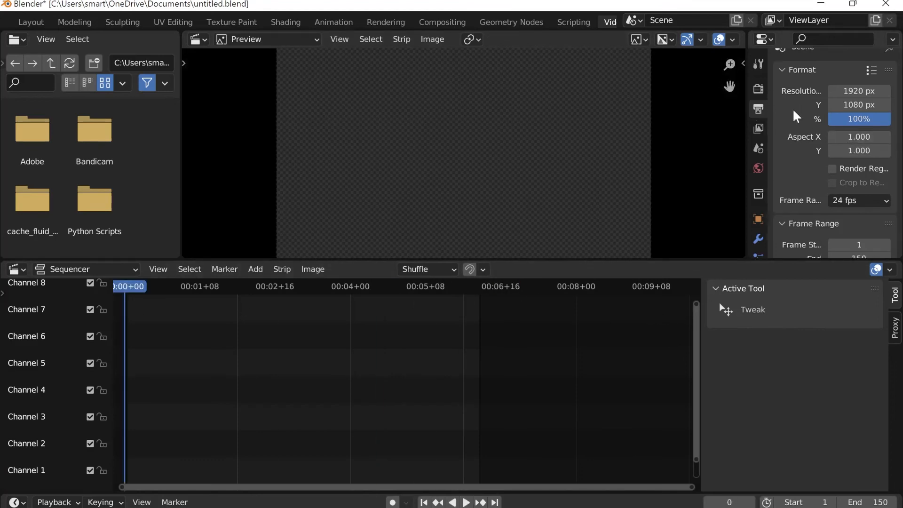
pyautogui.scroll(-8, 796, 115)
pyautogui.click(884, 157)
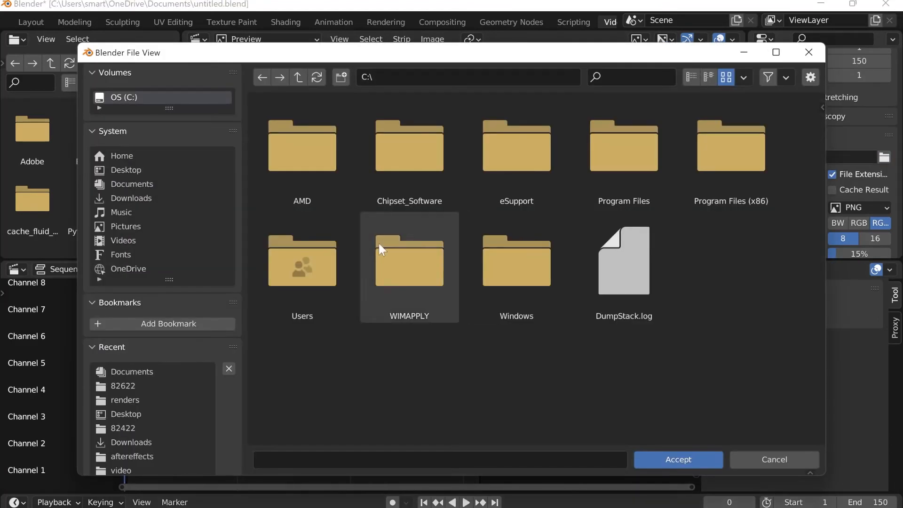
pyautogui.click(114, 169)
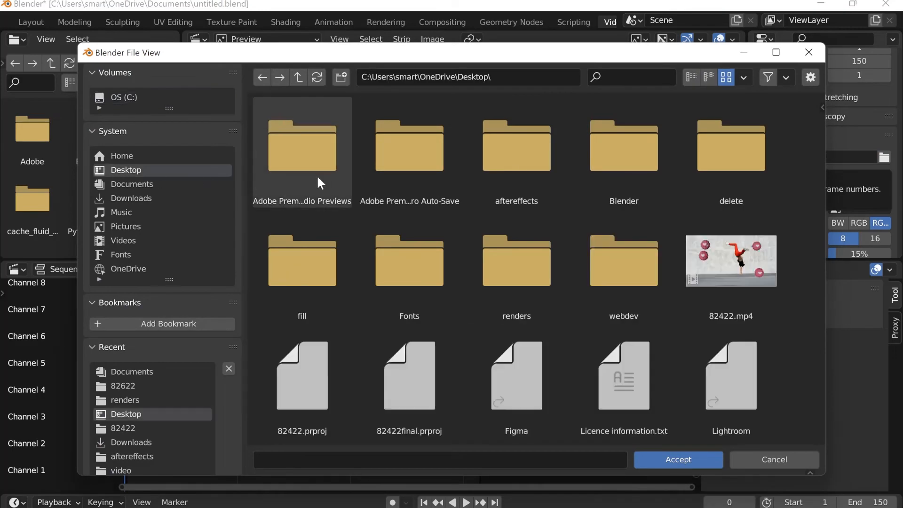
pyautogui.click(614, 162)
pyautogui.click(319, 179)
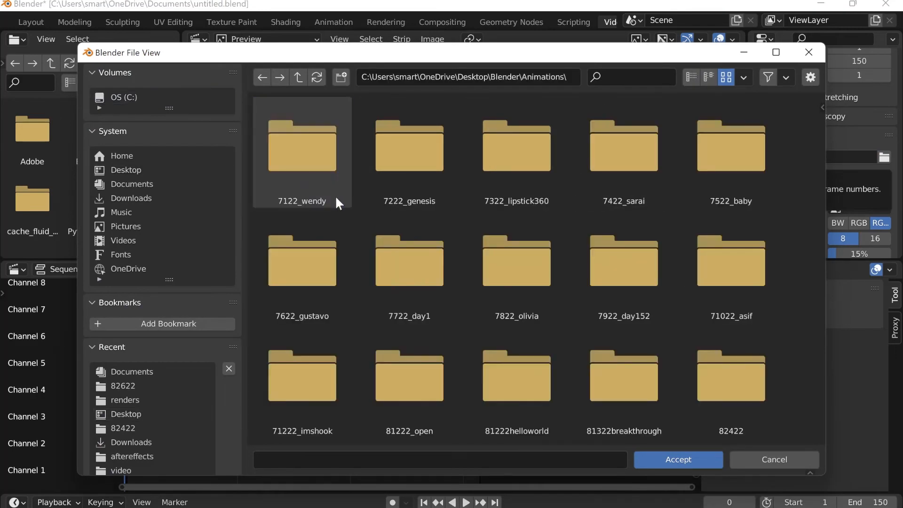
pyautogui.scroll(-3, 415, 280)
pyautogui.click(289, 354)
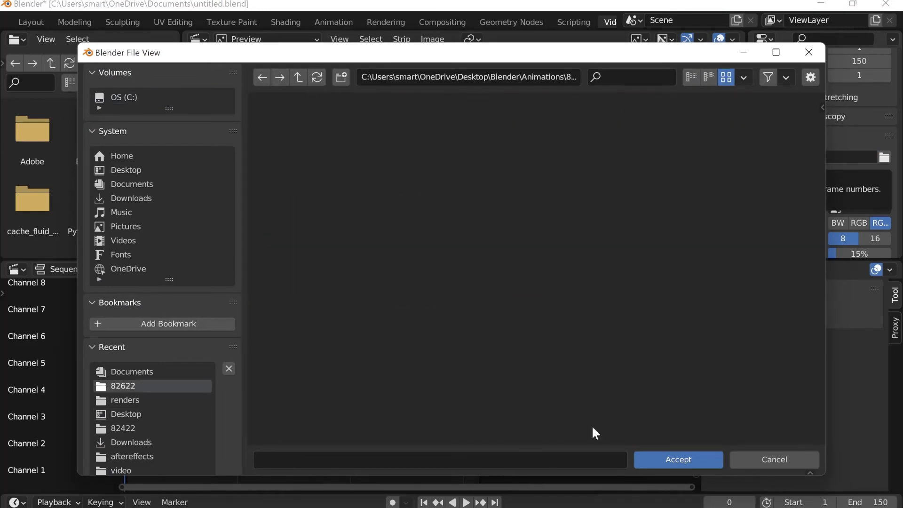
pyautogui.click(671, 459)
# Review the available output file formats and keep PNG
pyautogui.scroll(-3, 868, 197)
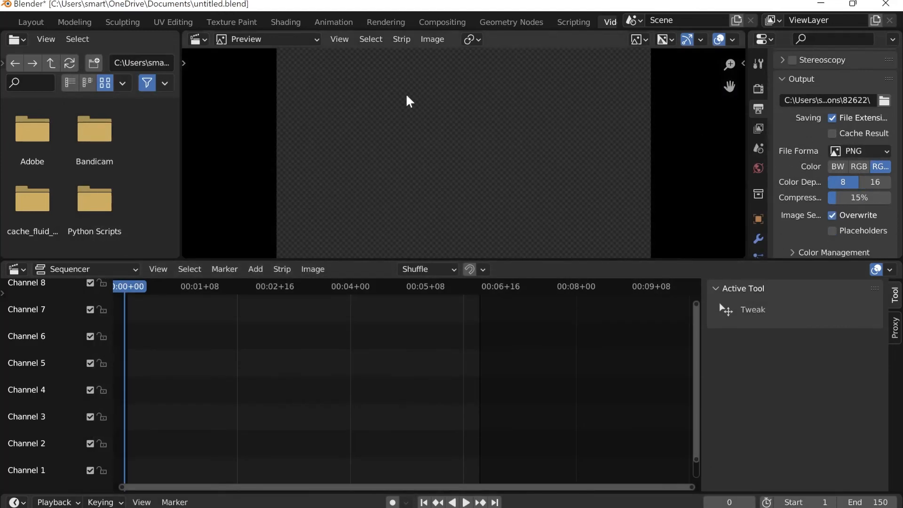
pyautogui.click(851, 152)
pyautogui.press('Escape')
# Return to the Layout workspace and set the current frame to 1
pyautogui.scroll(5, 178, 31)
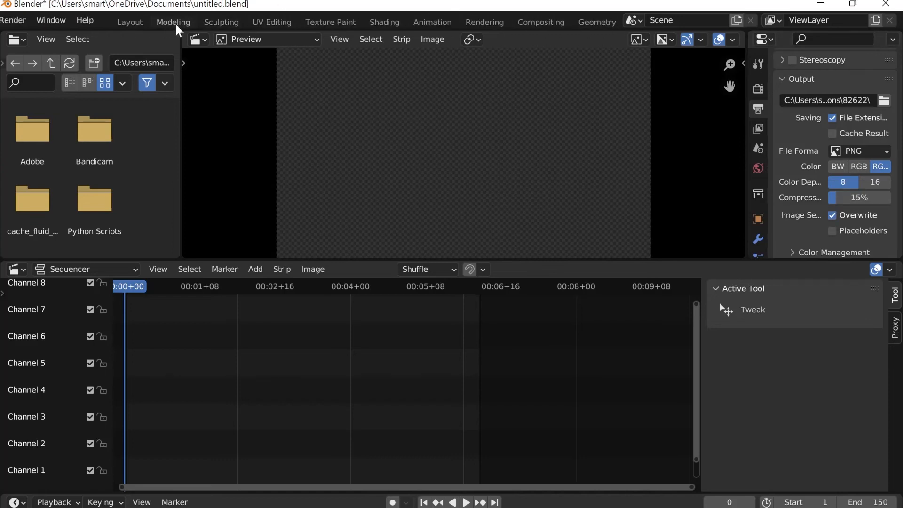
pyautogui.click(136, 23)
pyautogui.scroll(-3, 490, 159)
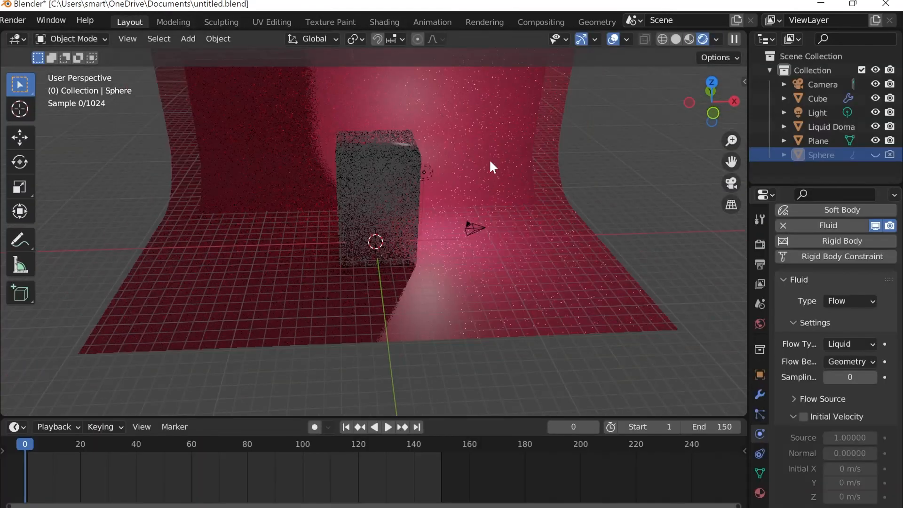
pyautogui.click(583, 426)
pyautogui.write('1')
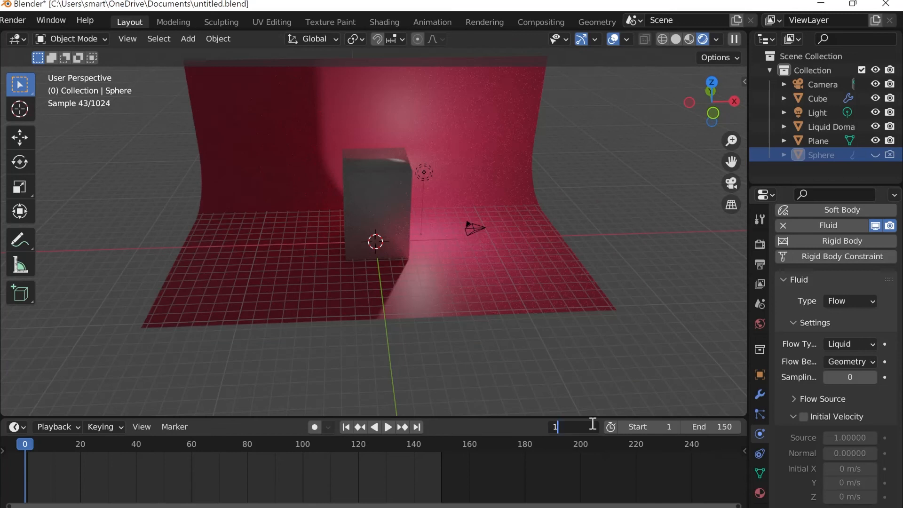
pyautogui.press('Return')
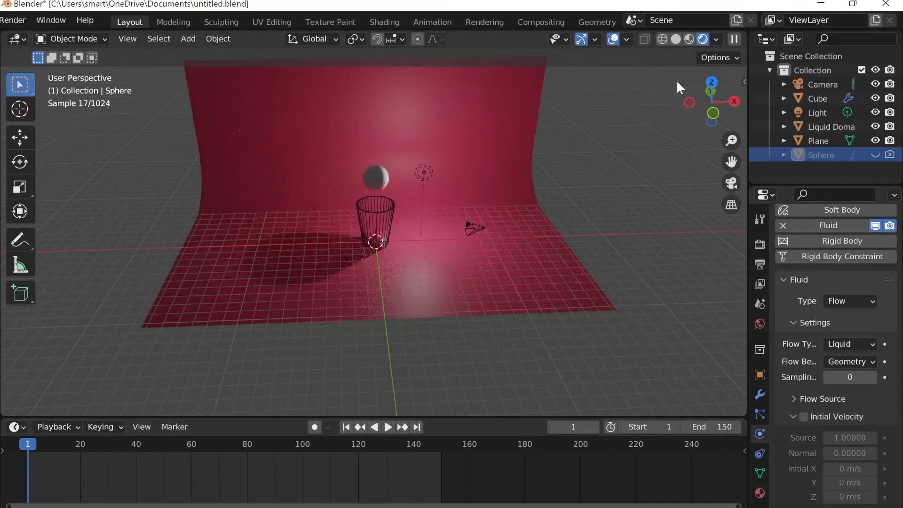
pyautogui.keyDown('shift'); pyautogui.moveTo(439, 162); pyautogui.dragTo(453, 198, button='middle'); pyautogui.keyUp('shift')
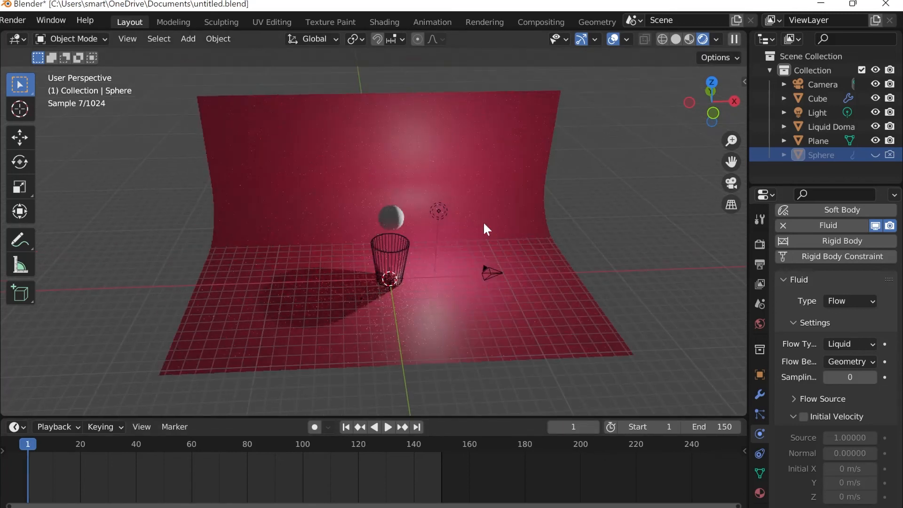
# Scale up the curved backdrop plane uniformly so it extends well past the cup on all sides
pyautogui.moveTo(485, 225); pyautogui.dragTo(515, 222, button='middle')
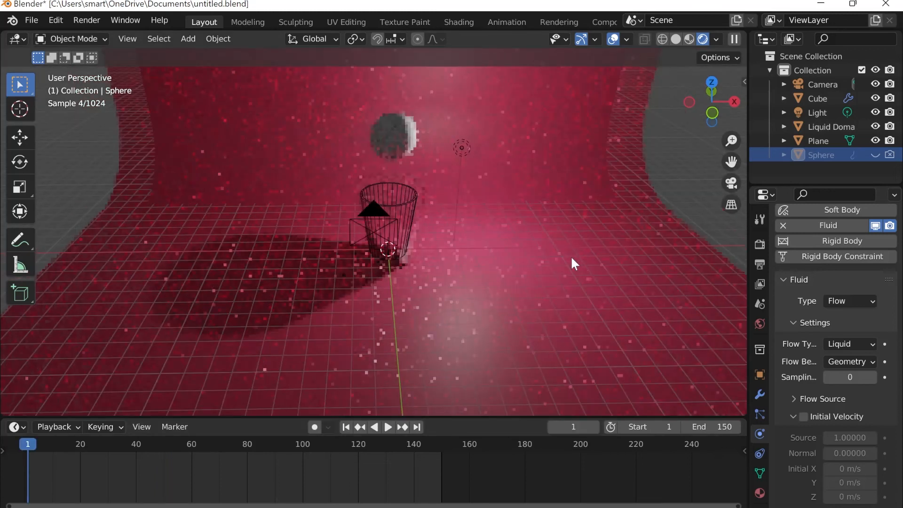
pyautogui.scroll(-3, 571, 256)
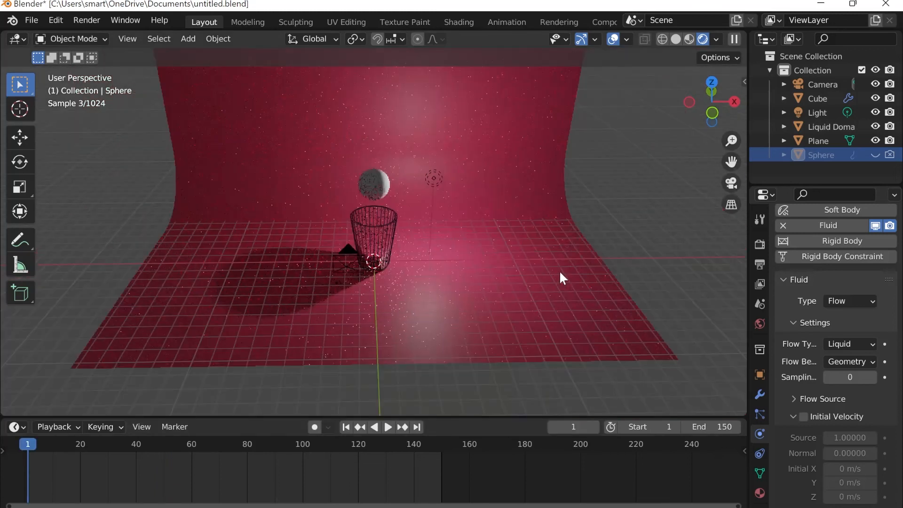
pyautogui.click(552, 118)
pyautogui.press('s')
pyautogui.click(662, 139)
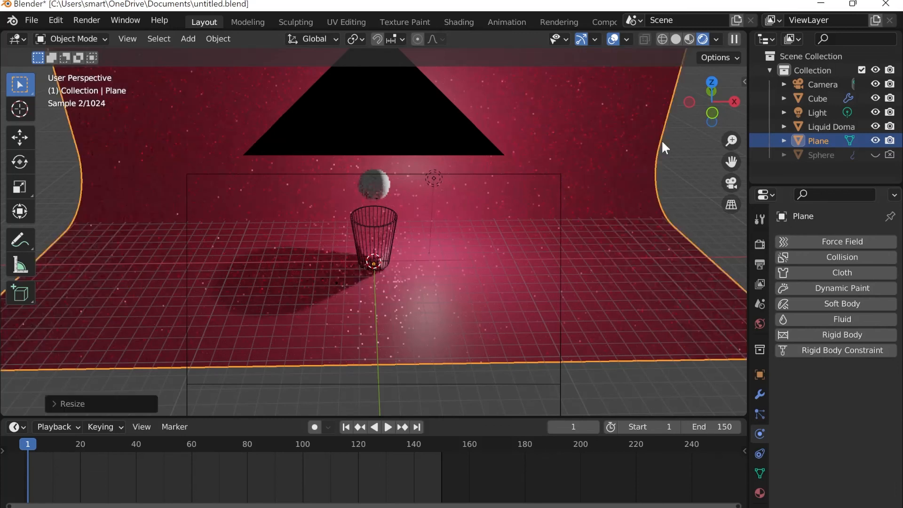
# Stretch the backdrop plane along the Y axis and check its coverage through the camera view
pyautogui.scroll(2, 431, 199)
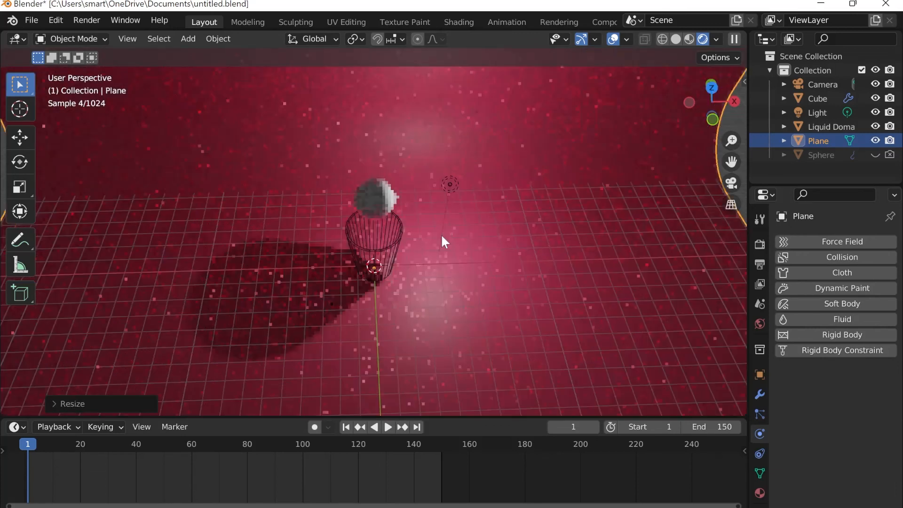
pyautogui.moveTo(468, 271); pyautogui.dragTo(469, 249, button='middle')
pyautogui.scroll(-1, 464, 241)
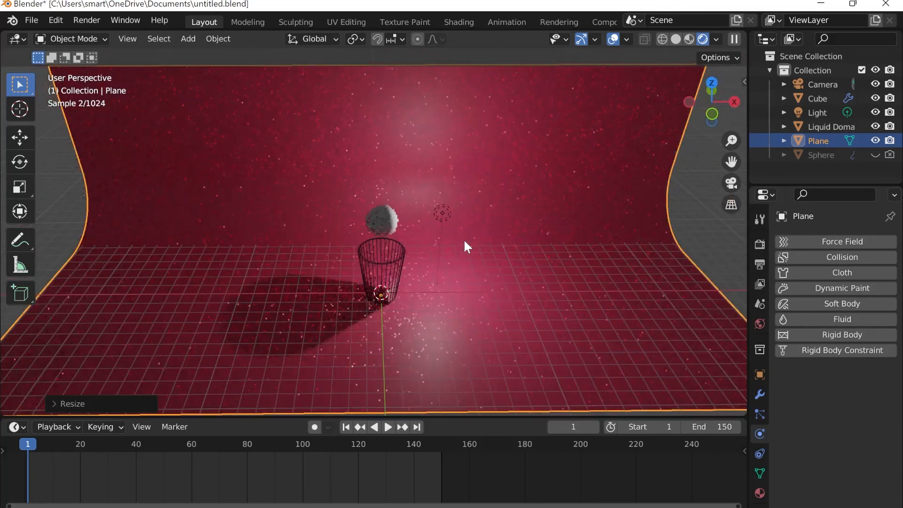
pyautogui.scroll(-4, 464, 238)
pyautogui.press('s')
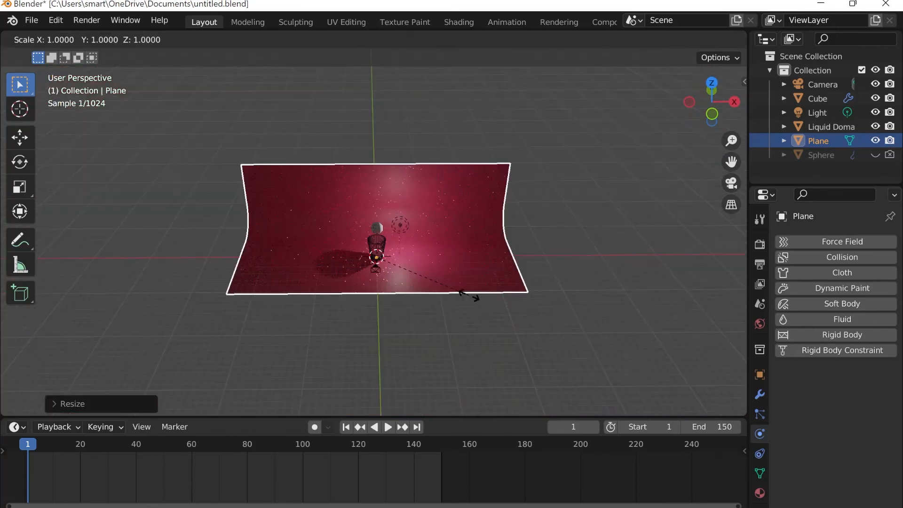
pyautogui.press('y')
pyautogui.click(470, 413)
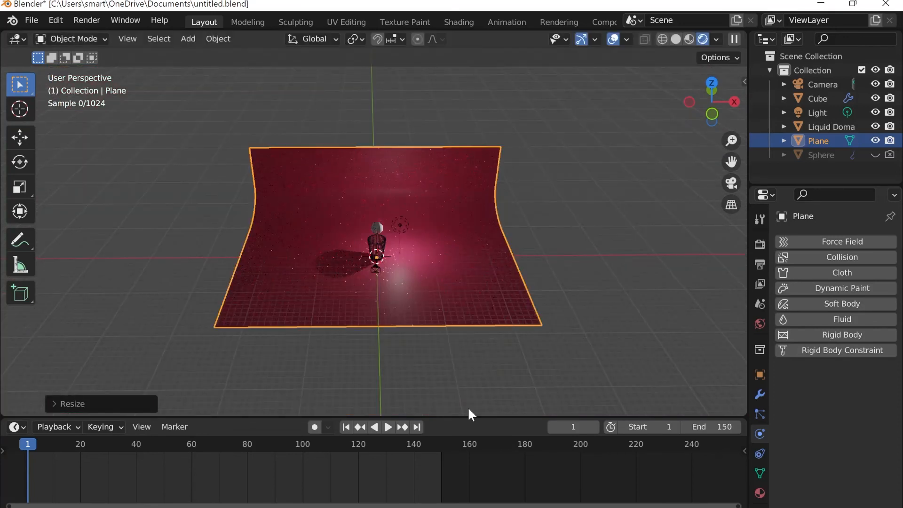
pyautogui.scroll(4, 437, 224)
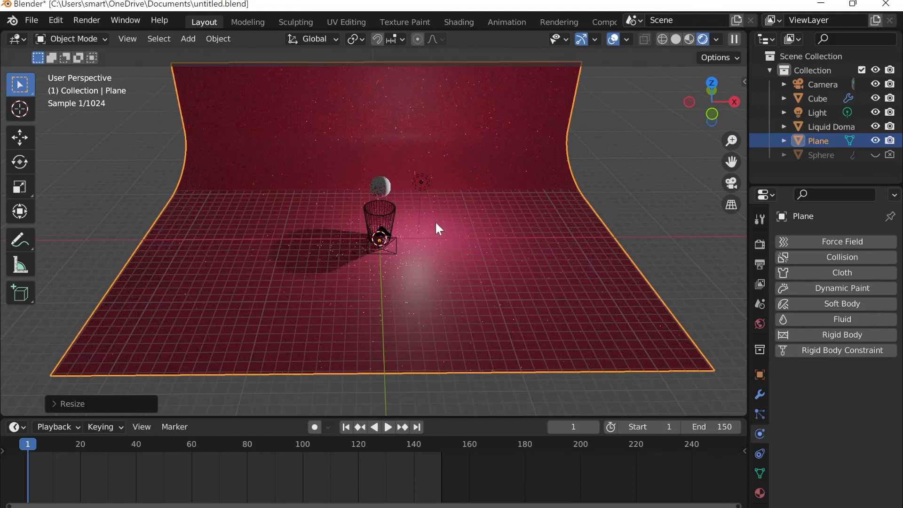
pyautogui.scroll(2, 480, 242)
pyautogui.press('KP_0')
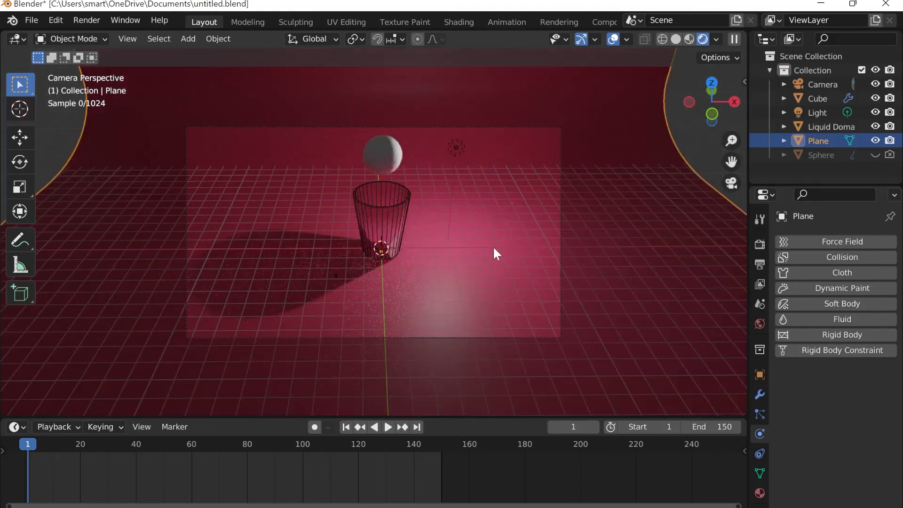
pyautogui.moveTo(493, 246); pyautogui.dragTo(430, 280, button='middle')
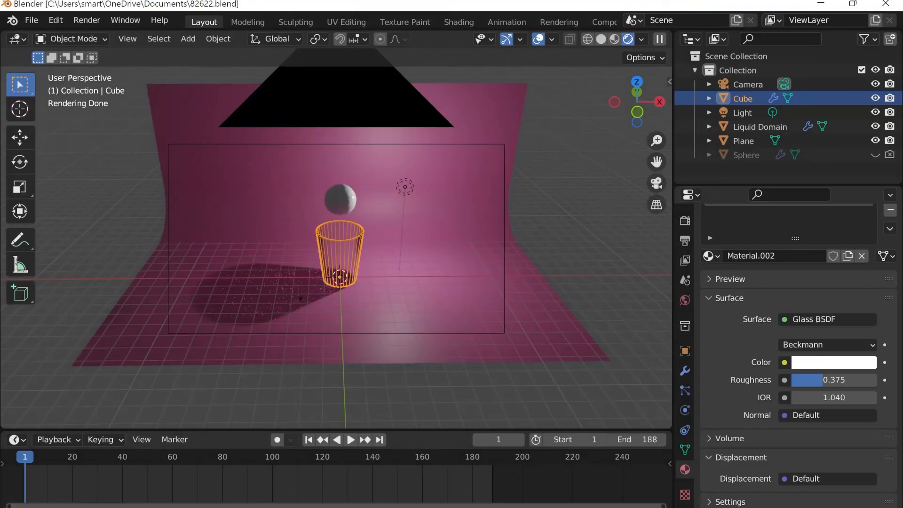
# In the Video Editing workspace, create a folder named video inside 82622 and set it as the render output path
pyautogui.scroll(-8, 548, 23)
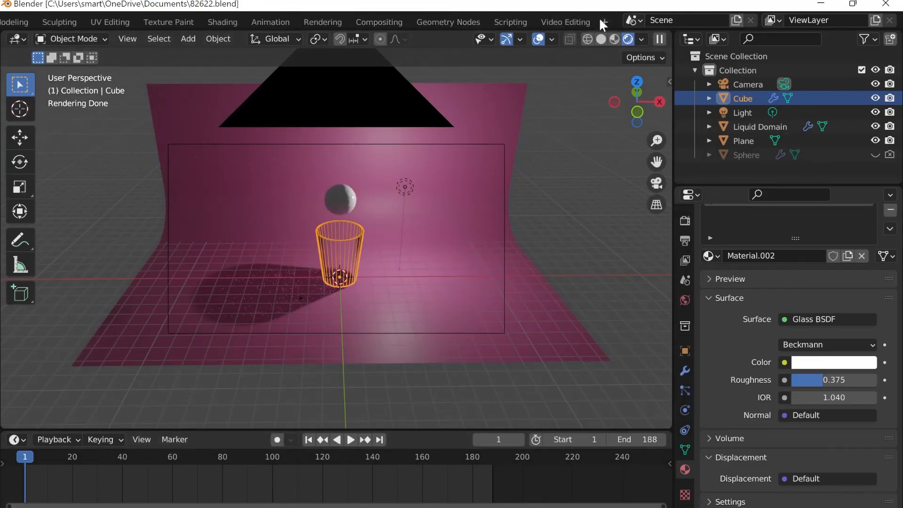
pyautogui.click(580, 20)
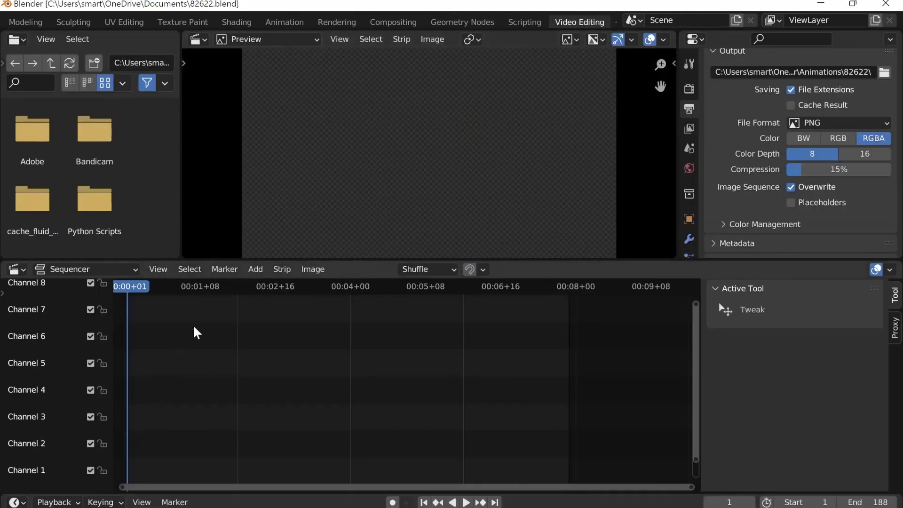
pyautogui.scroll(-1, 720, 201)
pyautogui.scroll(4, 720, 201)
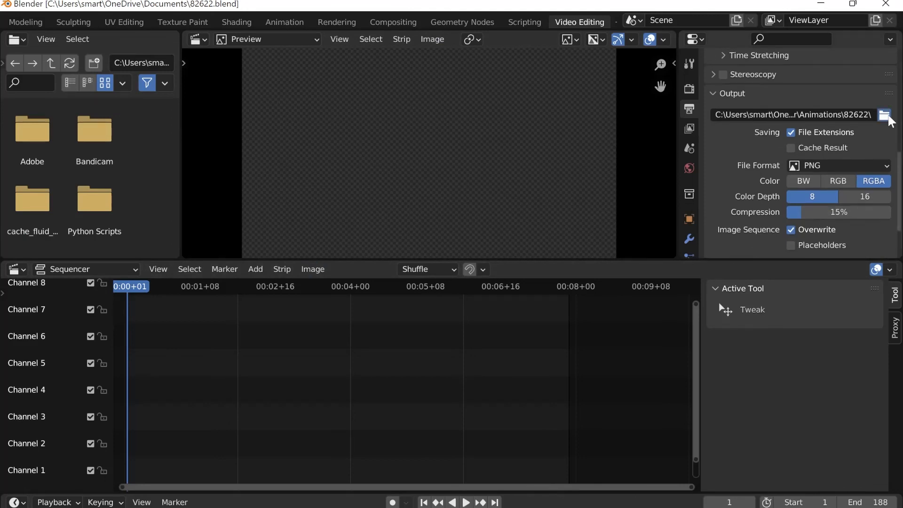
pyautogui.click(885, 115)
pyautogui.click(341, 78)
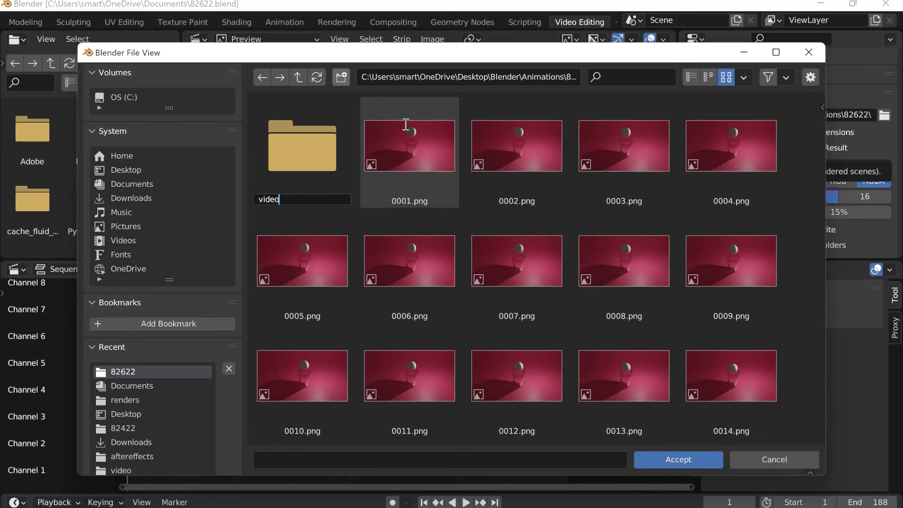
pyautogui.click(340, 78)
pyautogui.write('video')
pyautogui.press('Return')
pyautogui.click(309, 171)
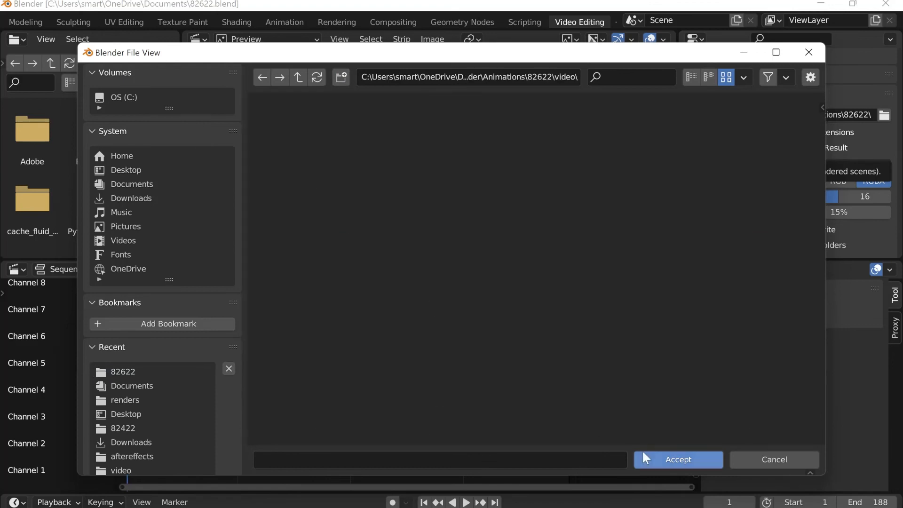
pyautogui.click(645, 454)
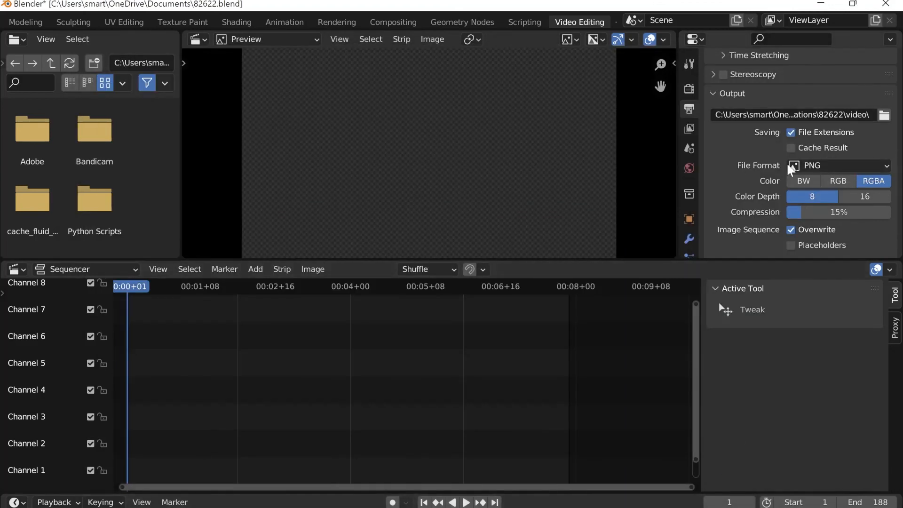
# Set the output file format to FFmpeg Video and its encoding container to MPEG-4
pyautogui.click(821, 165)
pyautogui.click(835, 242)
pyautogui.scroll(-1, 772, 193)
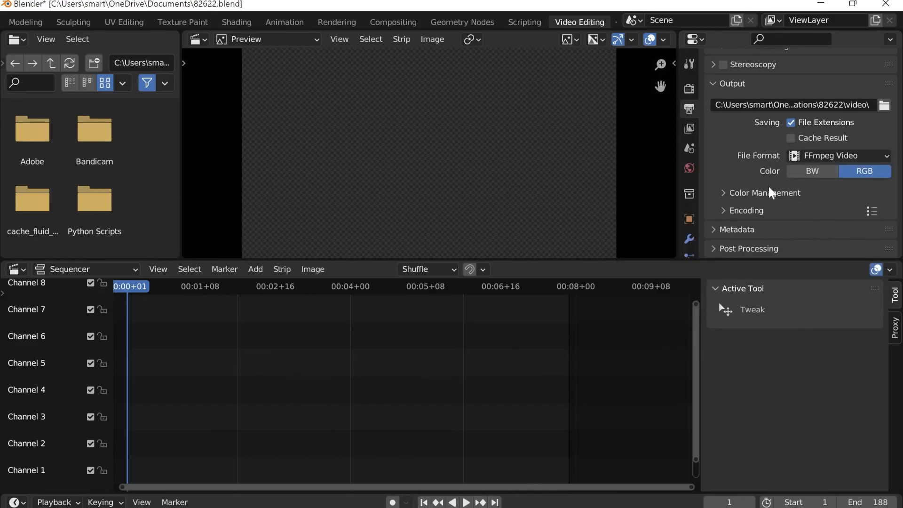
pyautogui.click(742, 210)
pyautogui.scroll(-4, 832, 111)
pyautogui.click(817, 147)
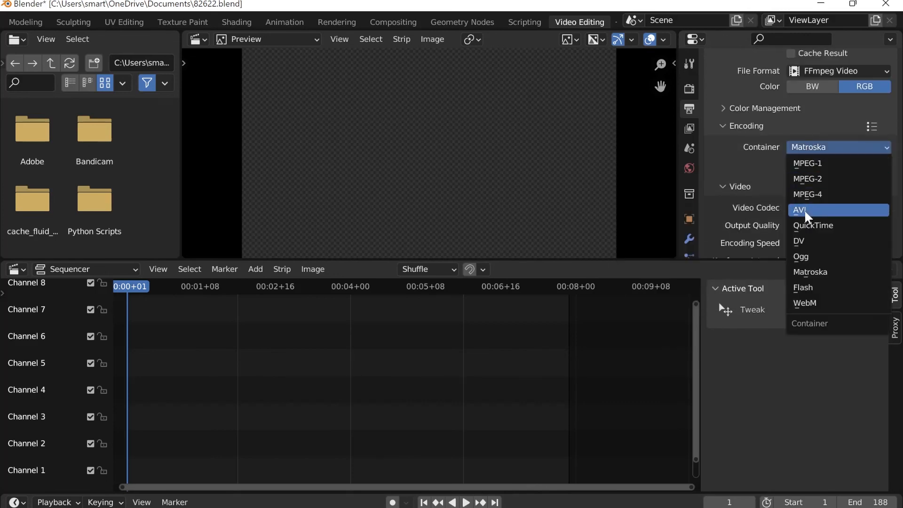
pyautogui.click(808, 194)
# Set the video encoding's output quality to High Quality
pyautogui.scroll(-4, 813, 197)
pyautogui.click(821, 141)
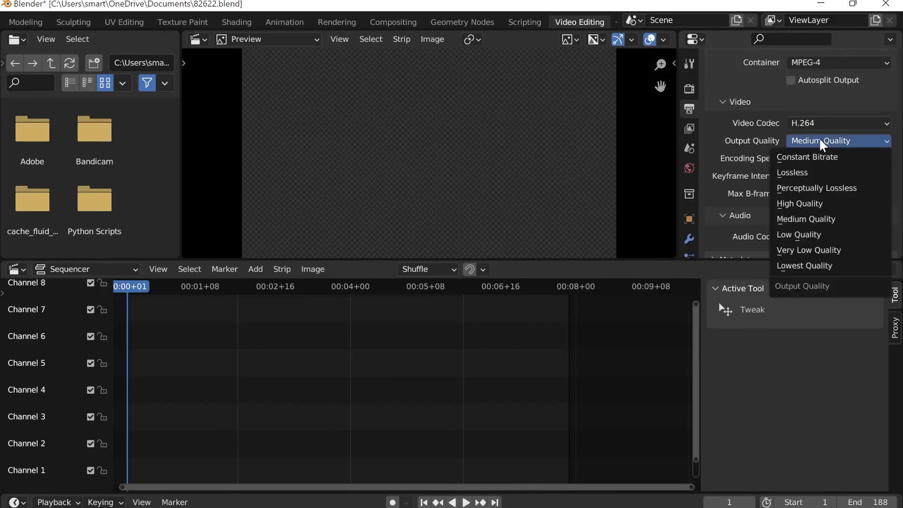
pyautogui.click(800, 203)
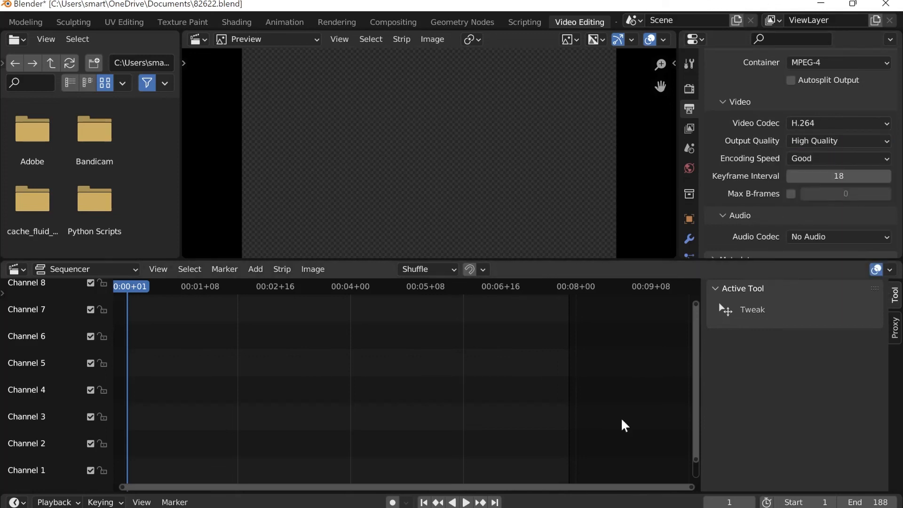
pyautogui.scroll(-2, 832, 142)
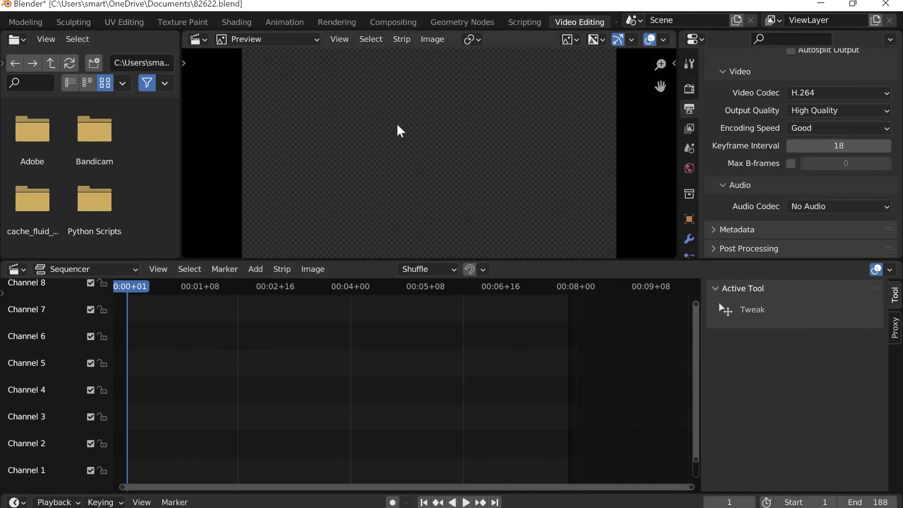
# Start adding an image sequence to the sequencer and browse to the 82622 folder inside Desktop\Blender\Animations
pyautogui.click(256, 269)
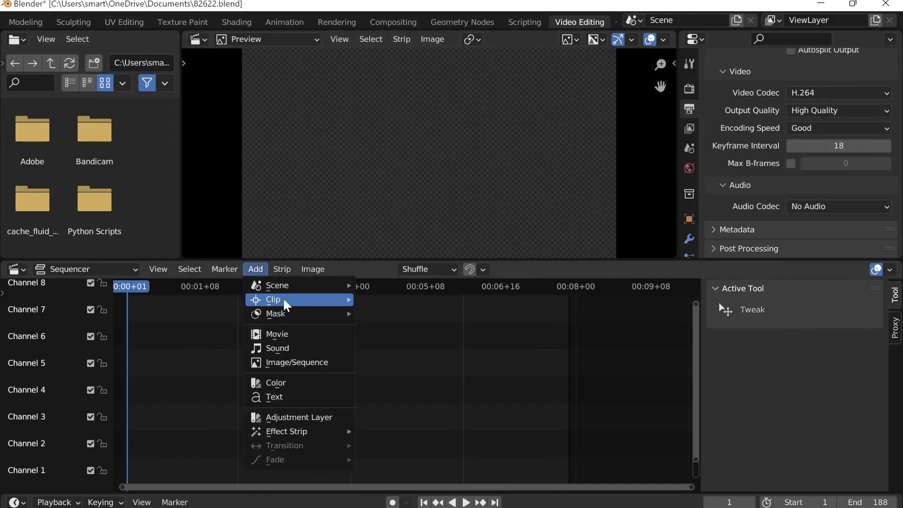
pyautogui.click(277, 361)
pyautogui.click(163, 170)
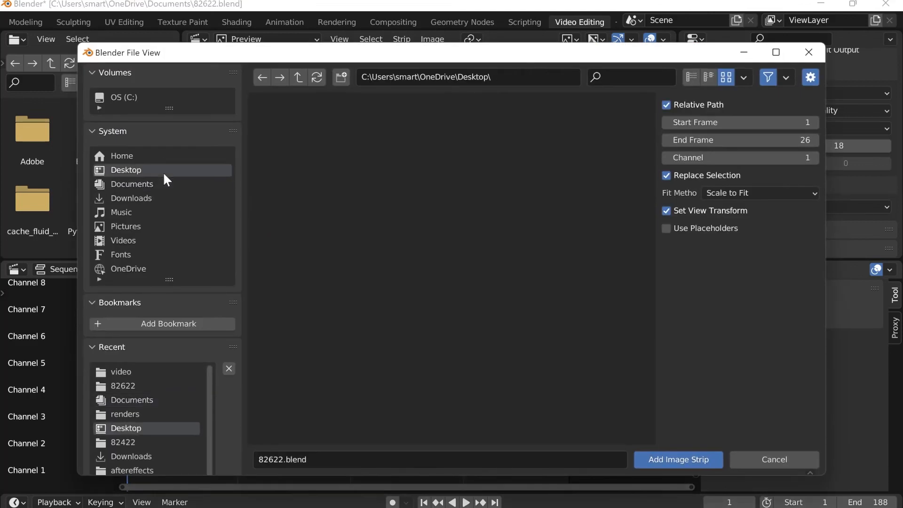
pyautogui.scroll(-3, 305, 171)
pyautogui.doubleClick(330, 174)
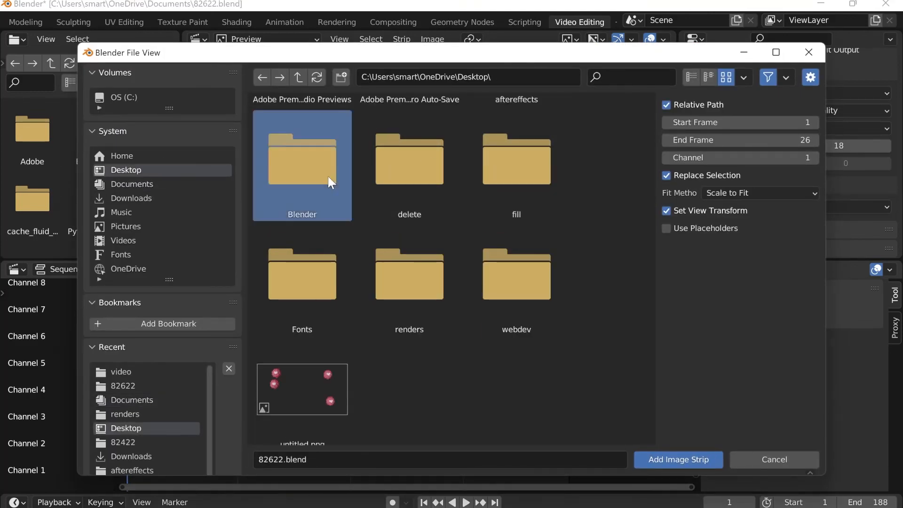
pyautogui.doubleClick(319, 166)
pyautogui.scroll(-5, 405, 250)
pyautogui.doubleClick(315, 405)
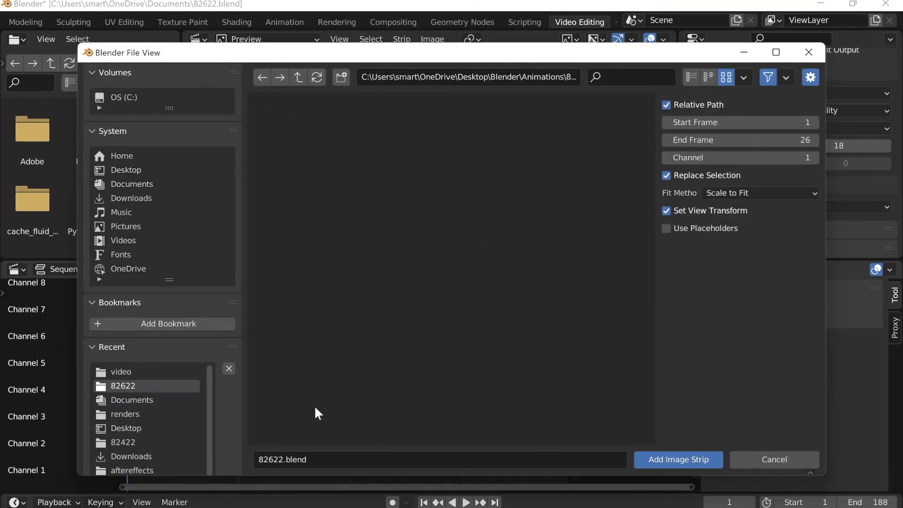
# Select all the rendered PNG frames, starting from 0001.png, and add them as an image strip
pyautogui.click(424, 178)
pyautogui.scroll(-10, 586, 180)
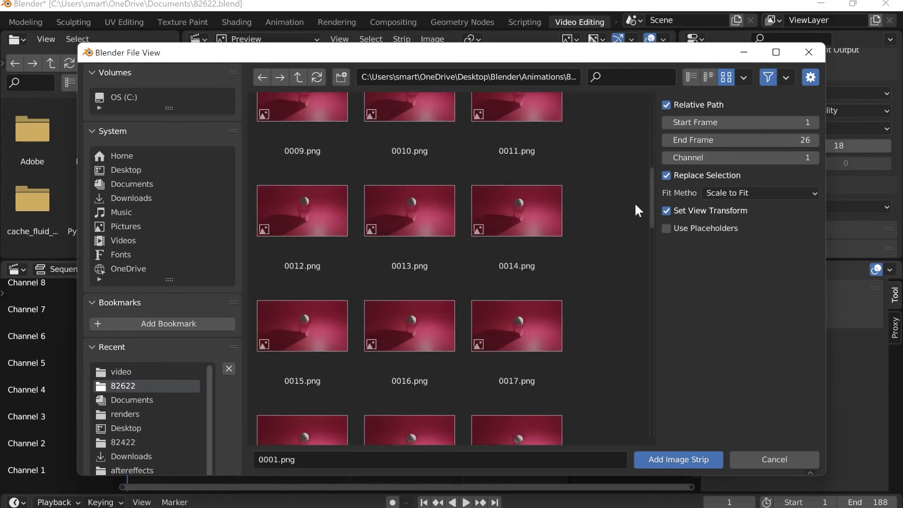
pyautogui.scroll(-20, 540, 221)
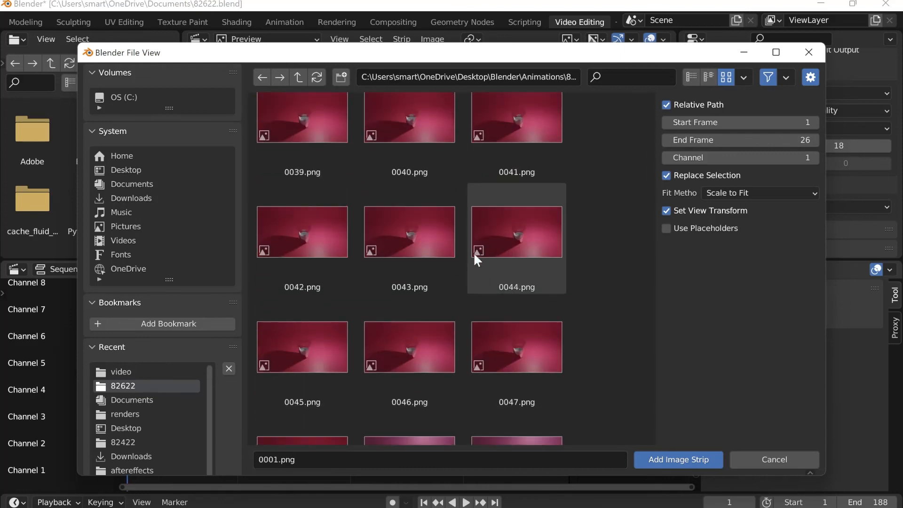
pyautogui.press('a')
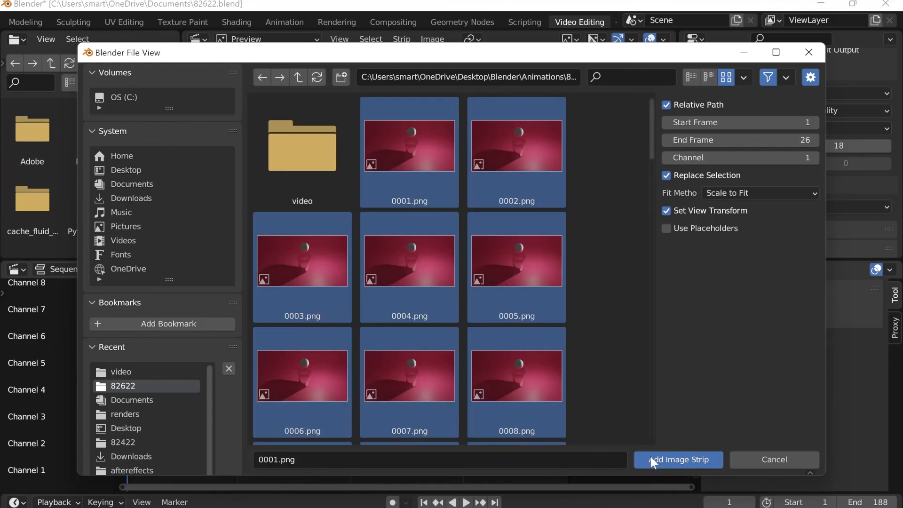
pyautogui.click(693, 458)
# Scrub through the image strip to preview the liquid filling the cup, and render the animation
pyautogui.moveTo(136, 287); pyautogui.dragTo(225, 292)
pyautogui.scroll(5, 85, 15)
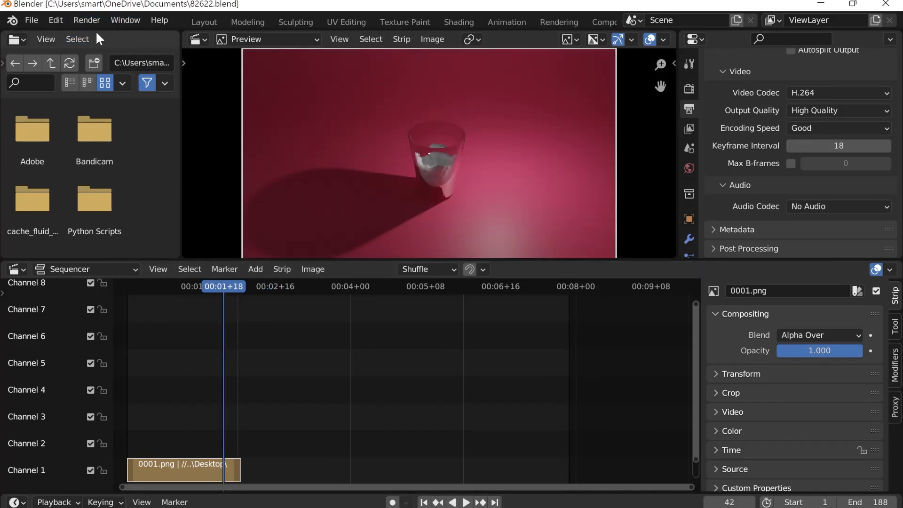
pyautogui.click(87, 20)
pyautogui.click(109, 48)
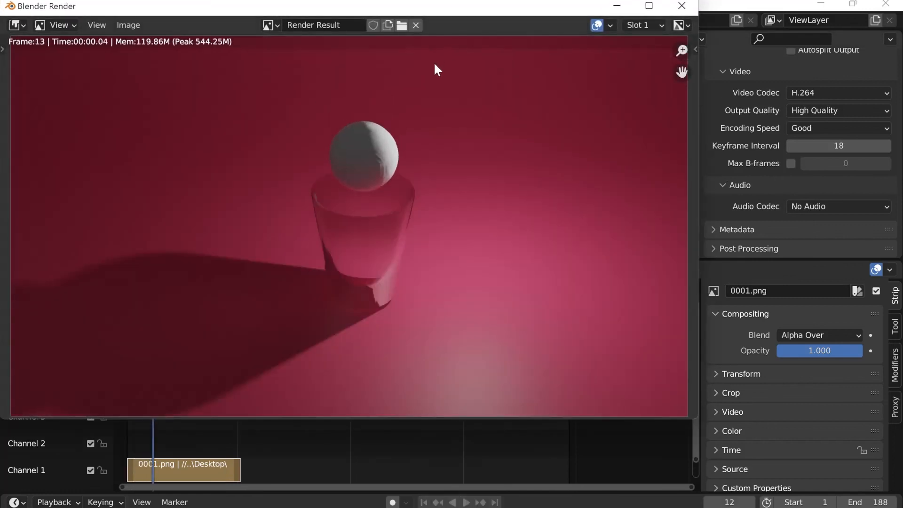